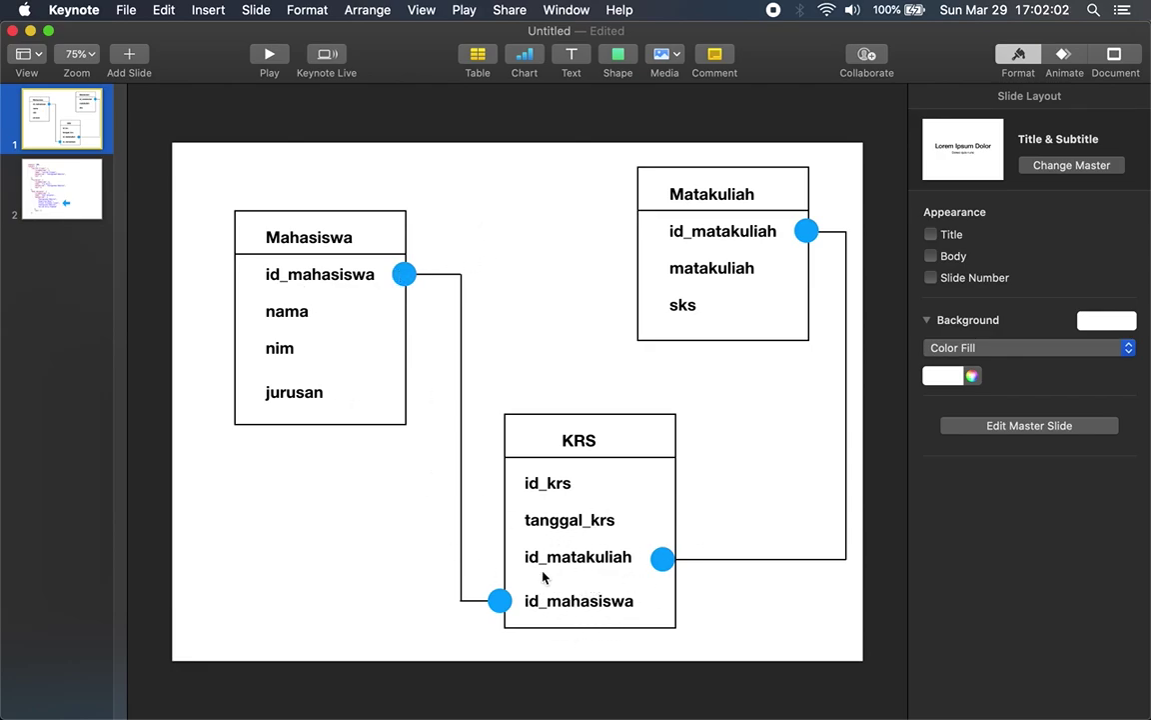
- View the second slide's sample JSON output and switch to phpMyAdmin in Chrome
{"action": "left_click", "coordinate": [73, 197]}
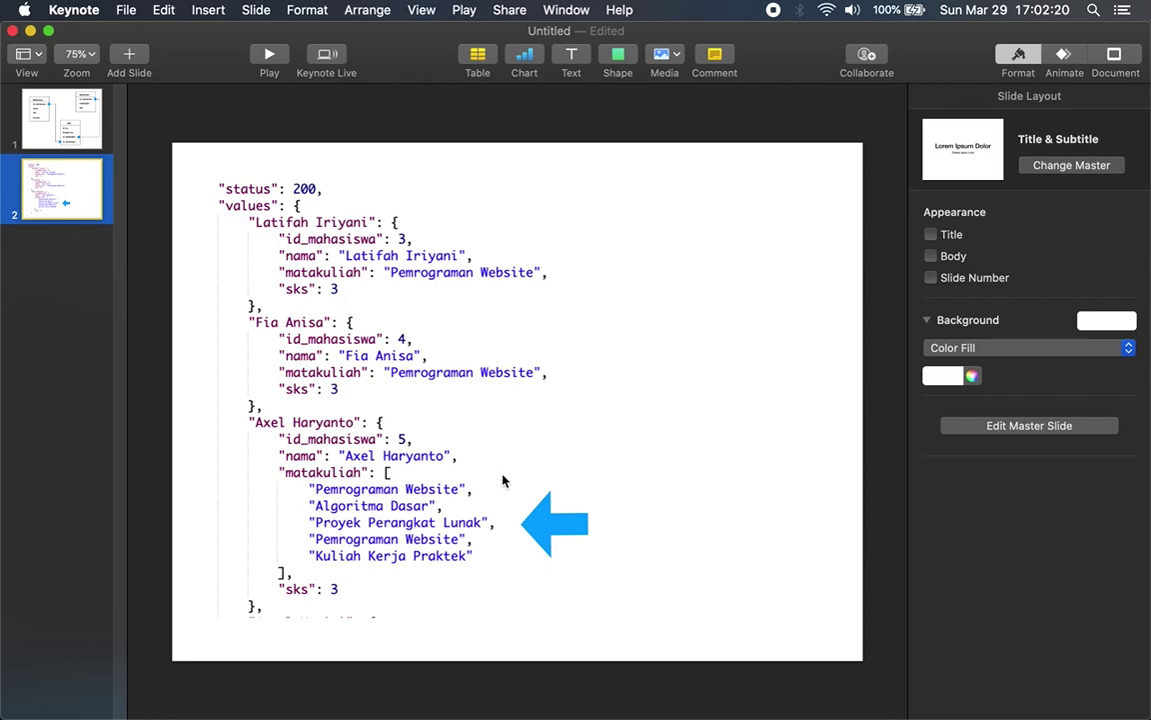
{"action": "mouse_move", "coordinate": [481, 715]}
{"action": "left_click", "coordinate": [550, 690]}
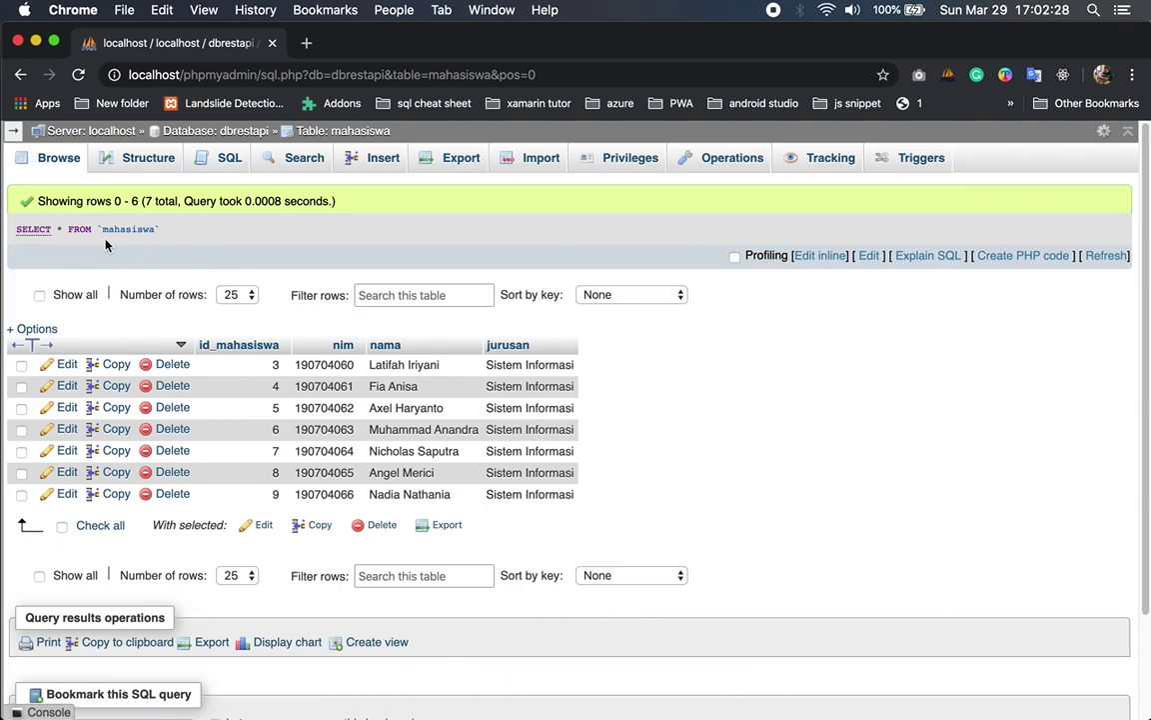
- Start a new table in the dbrestapi database and name it matakuliah
{"action": "left_click", "coordinate": [15, 130]}
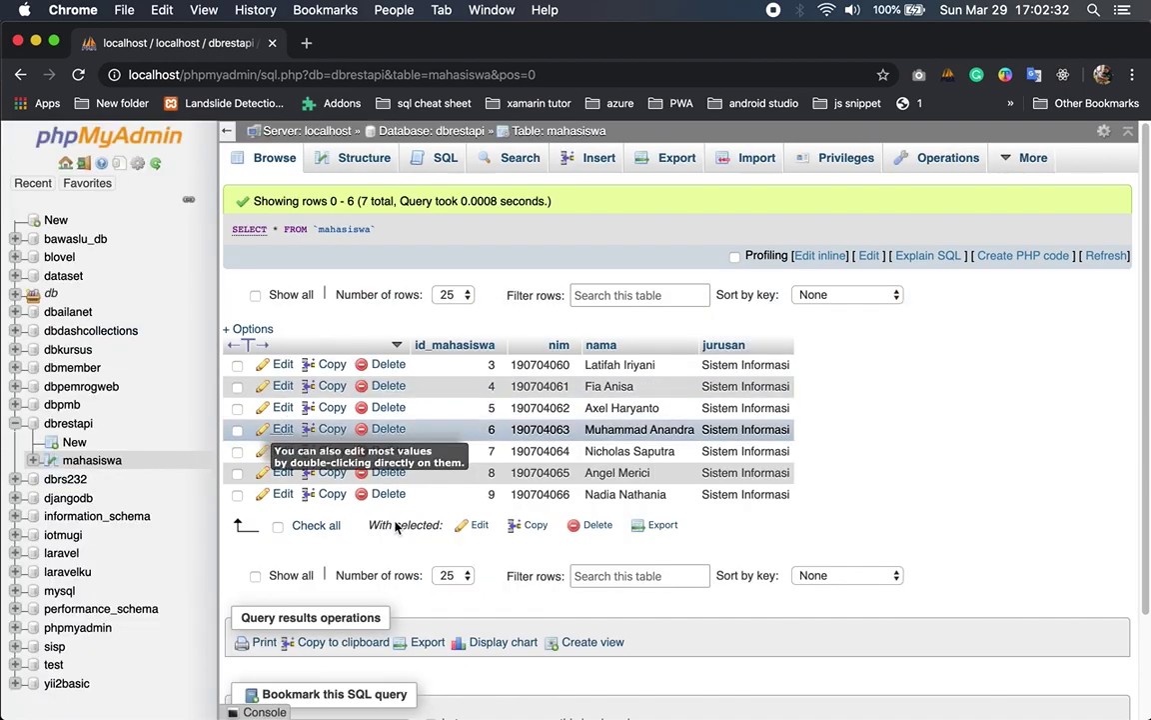
{"action": "left_click", "coordinate": [73, 442]}
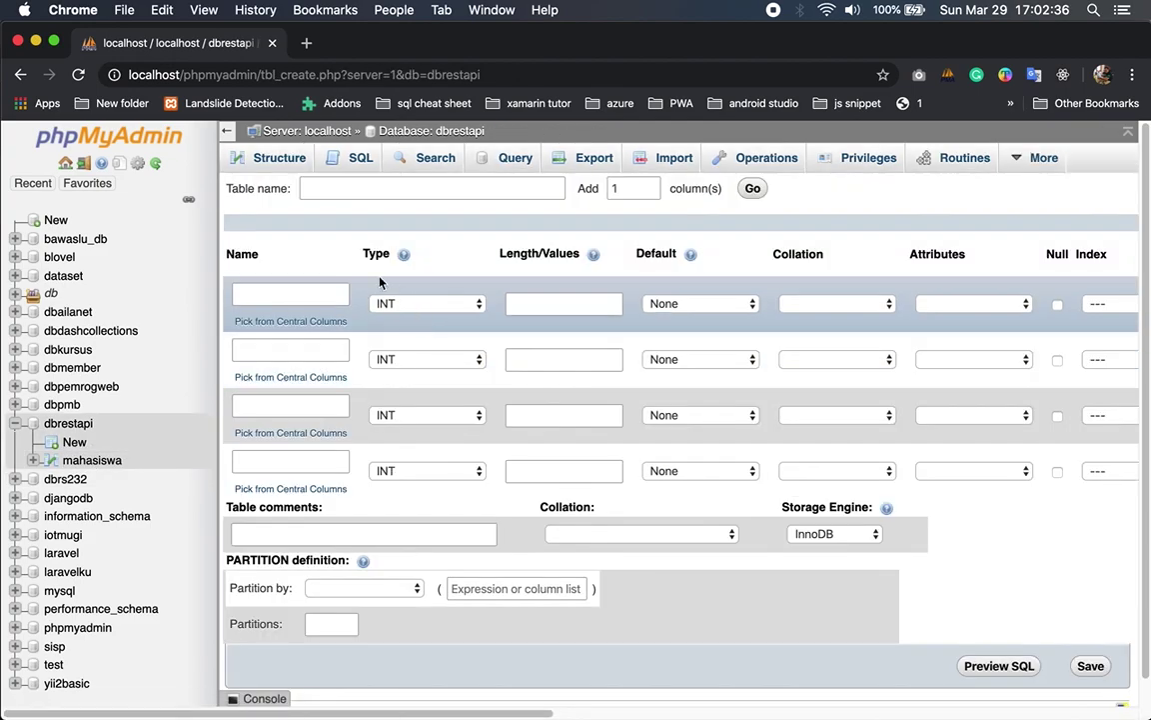
{"action": "left_click", "coordinate": [341, 192]}
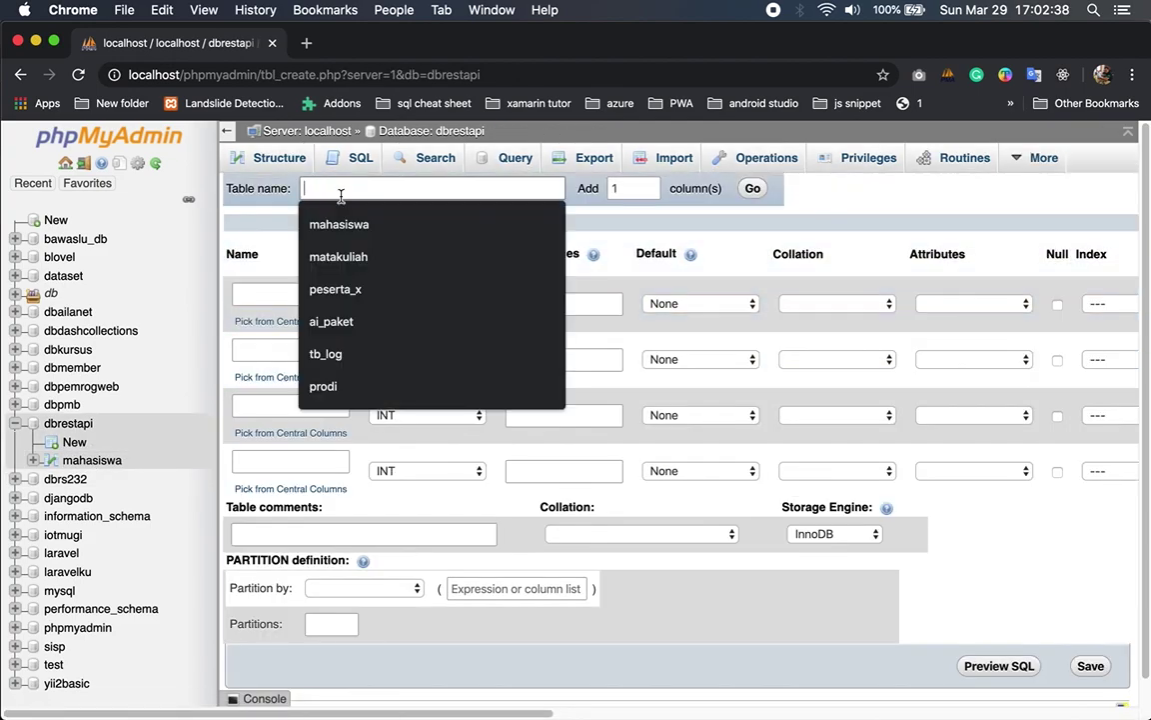
{"action": "left_click", "coordinate": [345, 260]}
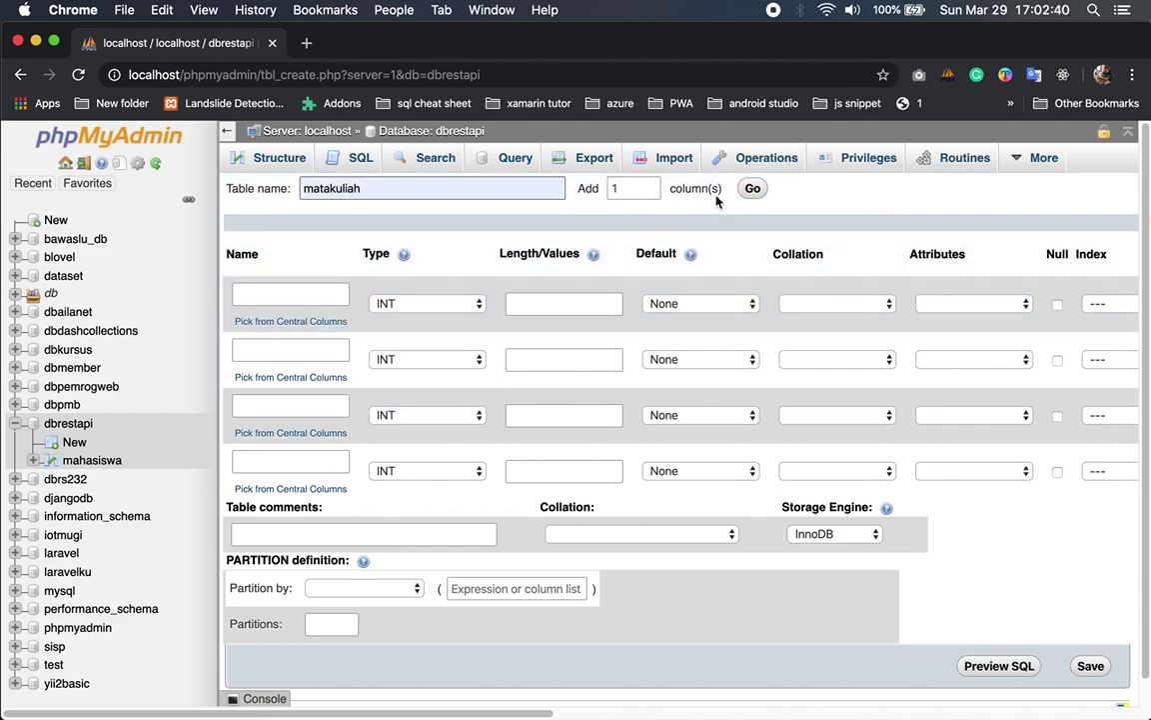
- Name the first column of the matakuliah table id_matakuliah and set its length to 11
{"action": "left_click", "coordinate": [320, 298]}
{"action": "type", "text": "id_"}
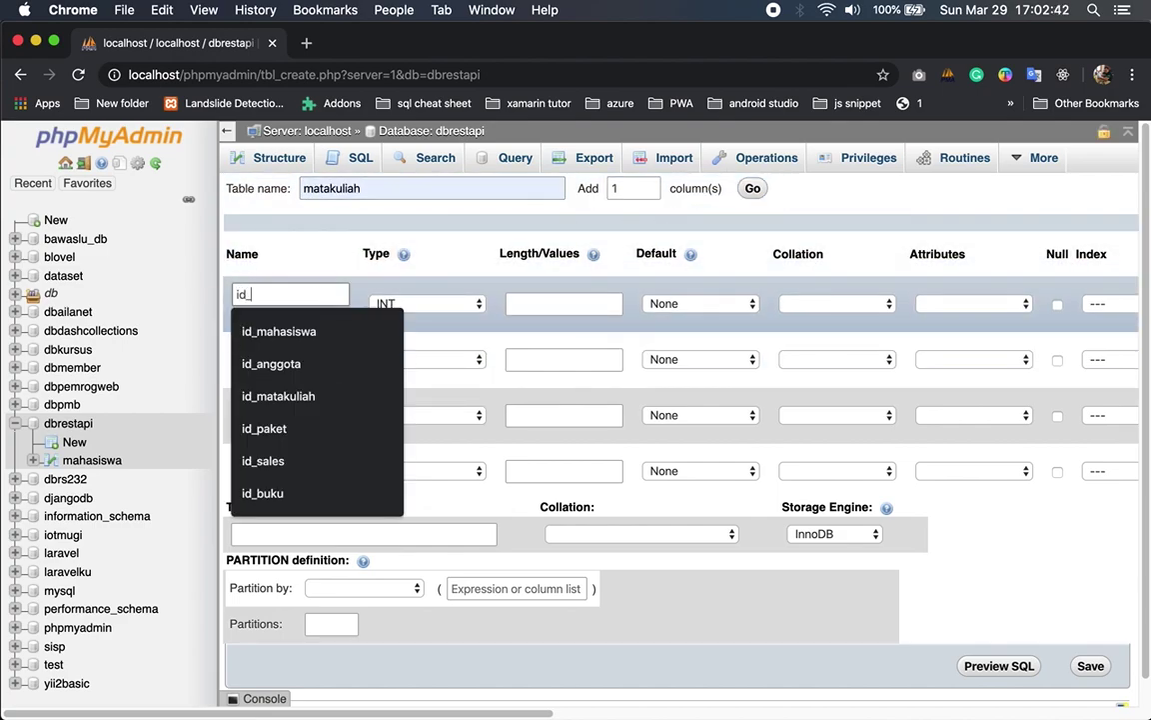
{"action": "type", "text": "mat"}
{"action": "left_click", "coordinate": [285, 331]}
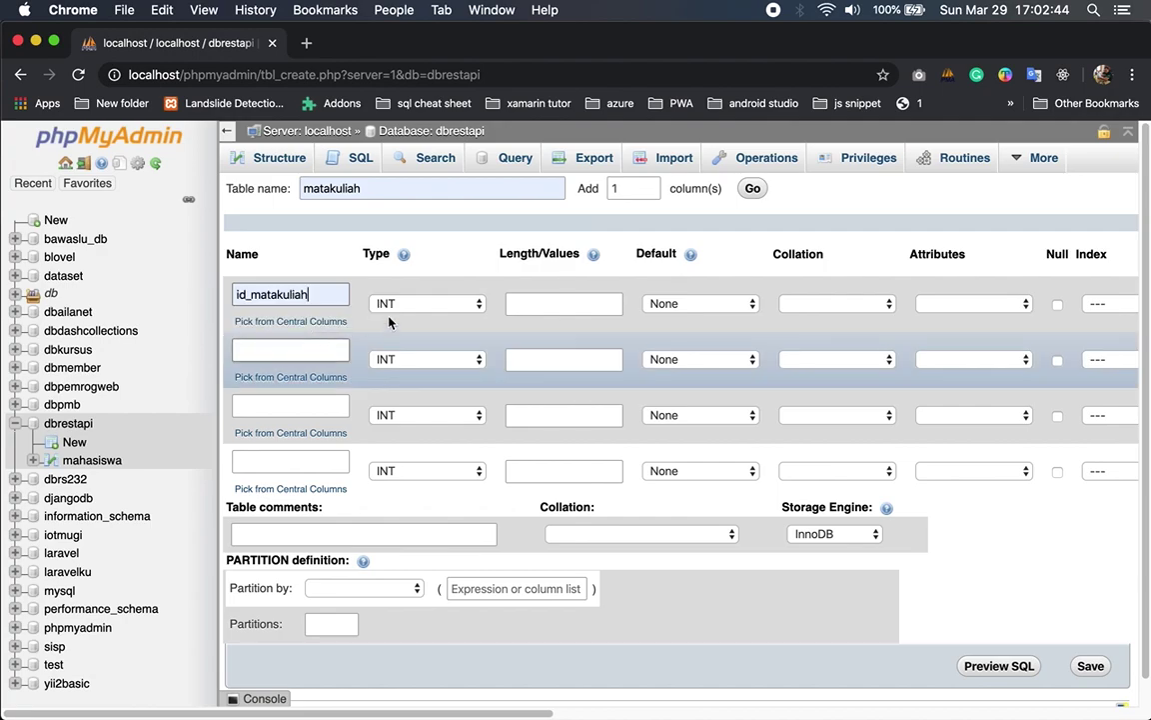
{"action": "left_click", "coordinate": [547, 304]}
{"action": "type", "text": "11"}
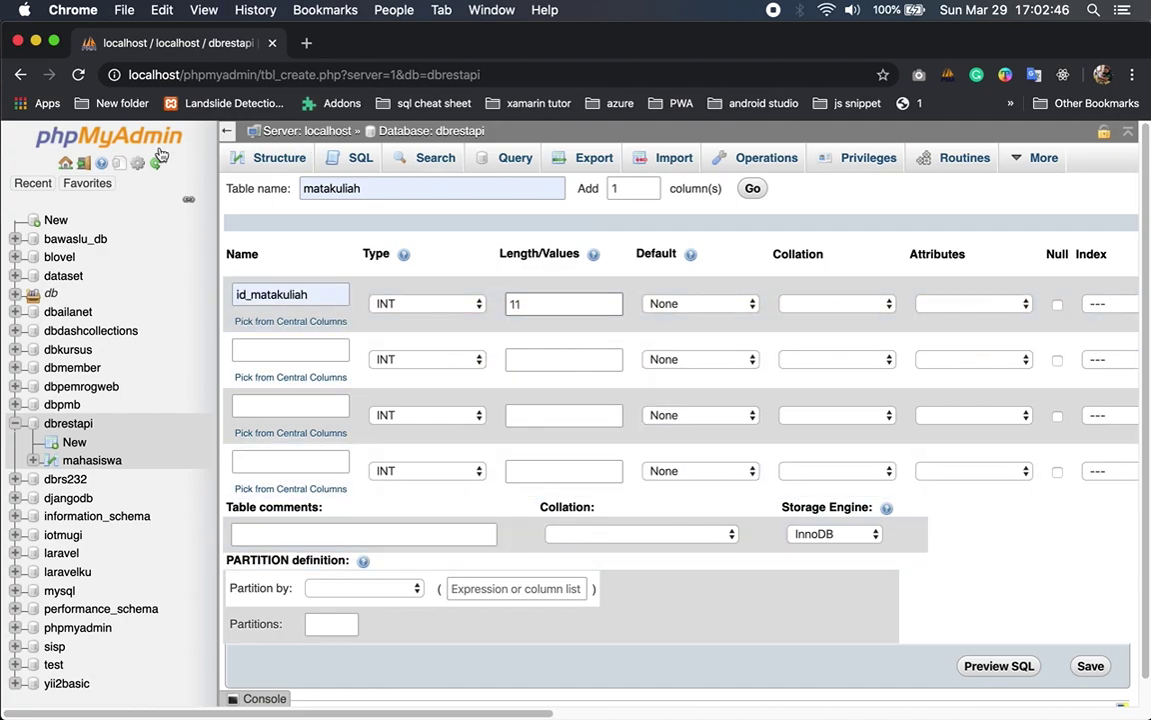
- Make id_matakuliah an auto-increment column with a PRIMARY index and allow null values for it
{"action": "left_click", "coordinate": [229, 133]}
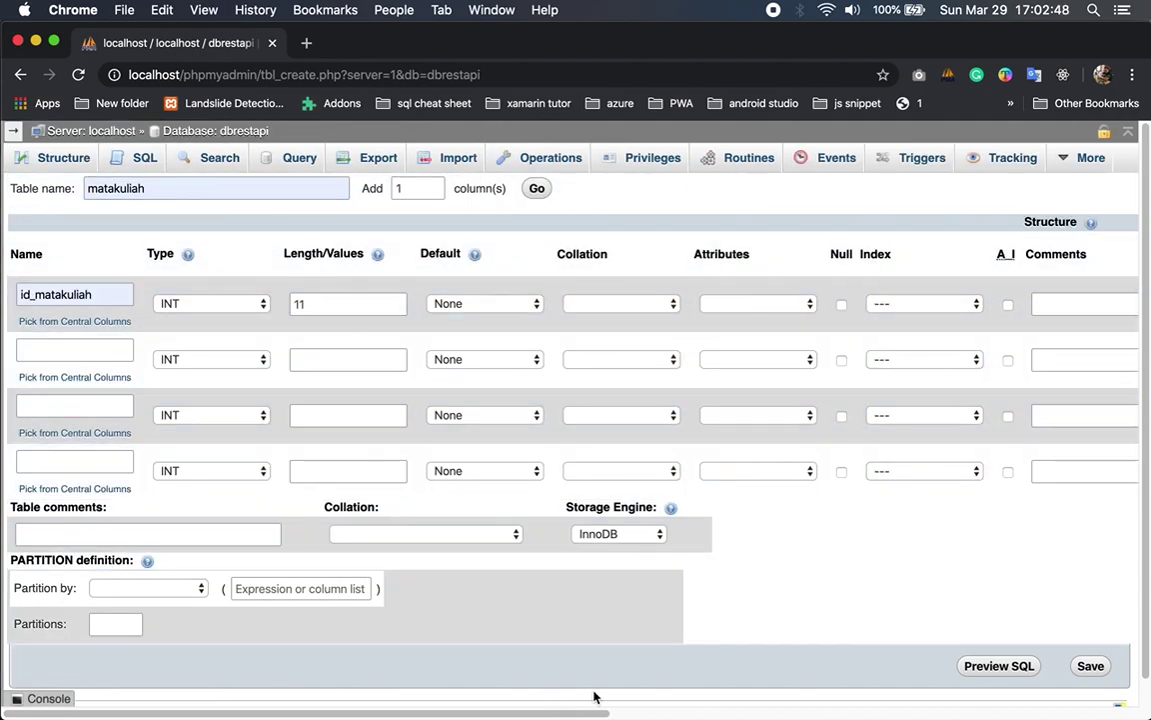
{"action": "left_click", "coordinate": [1009, 310]}
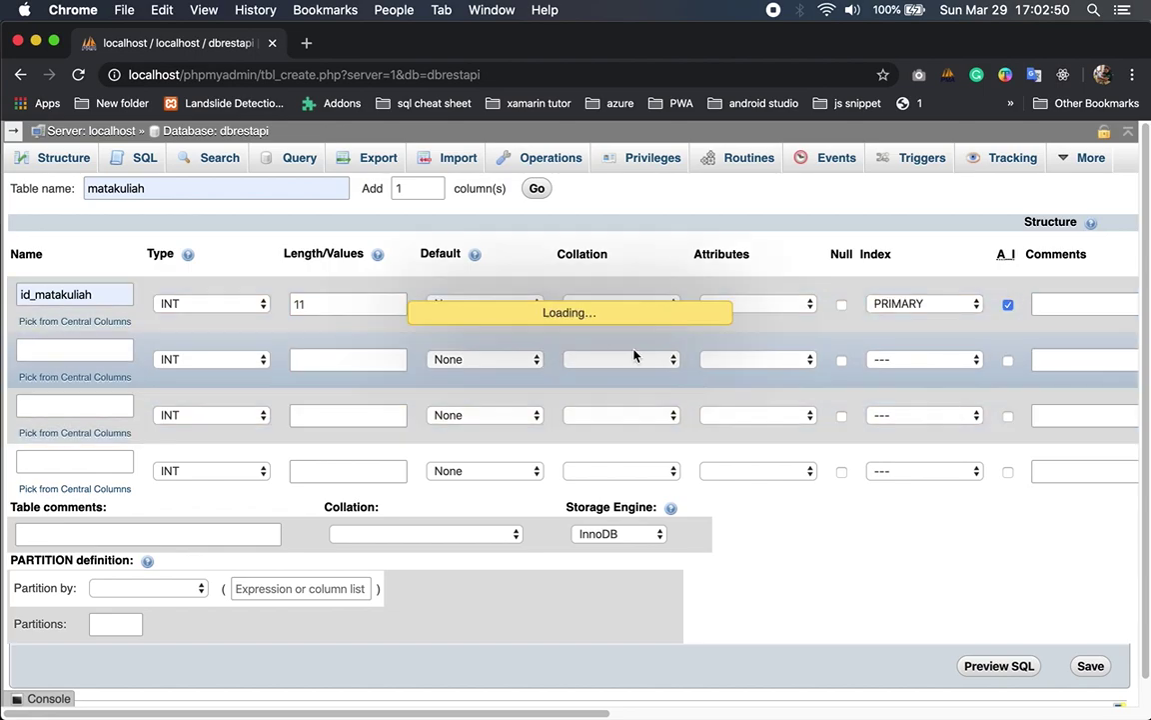
{"action": "left_click", "coordinate": [663, 524]}
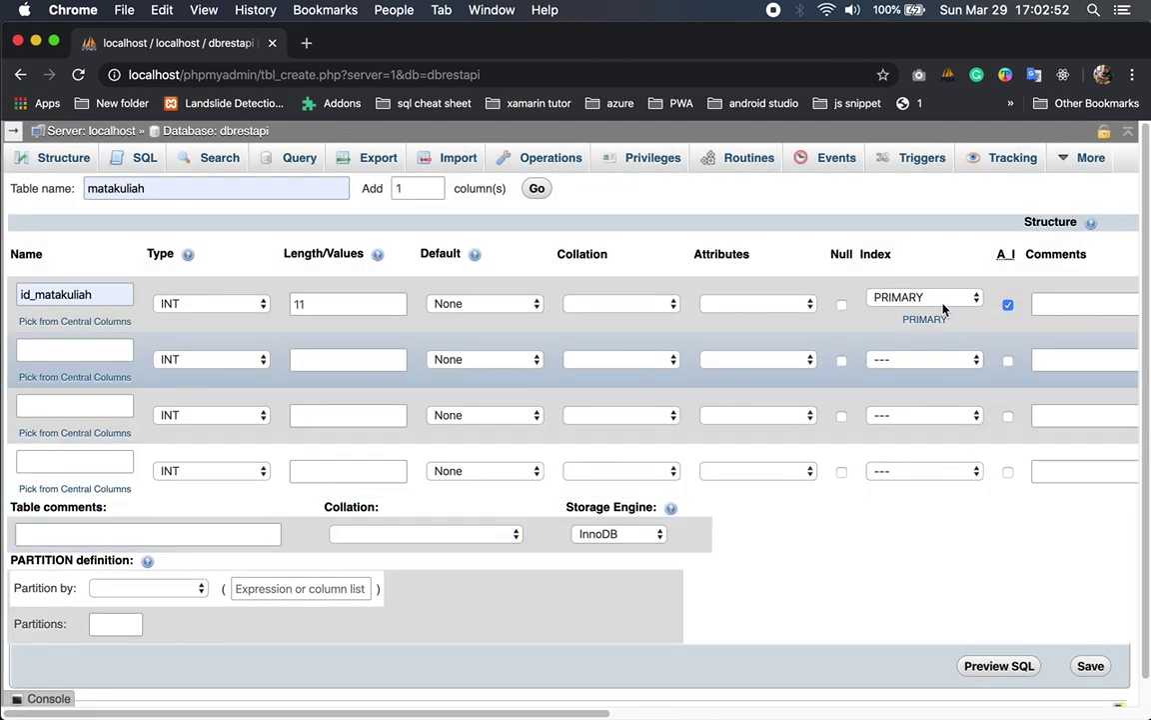
{"action": "left_click", "coordinate": [842, 305]}
- Define the second column as matakuliah with type VARCHAR and length 50
{"action": "left_click", "coordinate": [60, 353]}
{"action": "type", "text": "ma"}
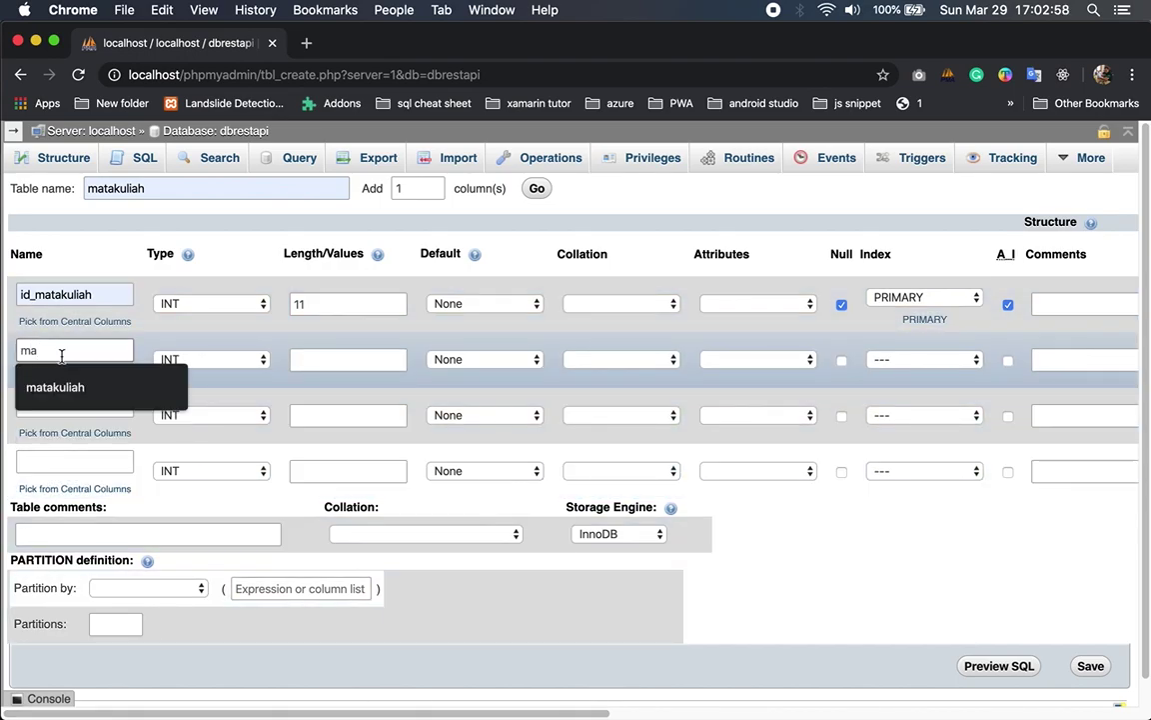
{"action": "left_click", "coordinate": [57, 388]}
{"action": "left_click", "coordinate": [176, 351]}
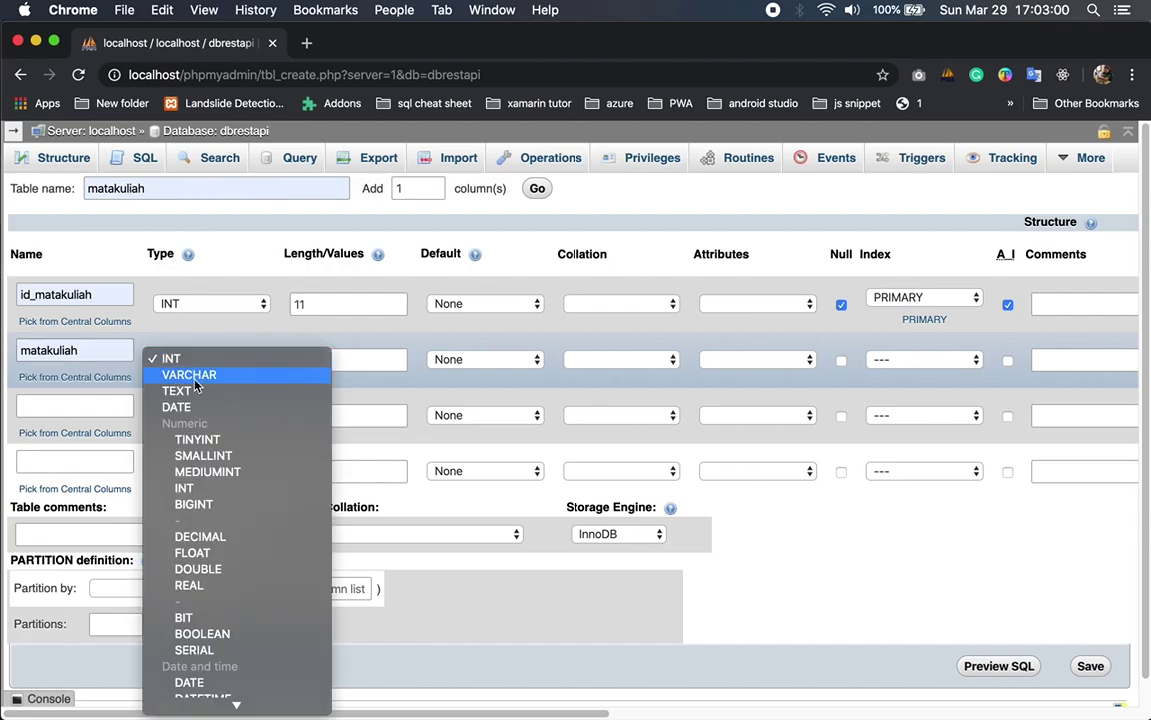
{"action": "key", "text": "Return"}
{"action": "left_click", "coordinate": [356, 360]}
{"action": "type", "text": "50"}
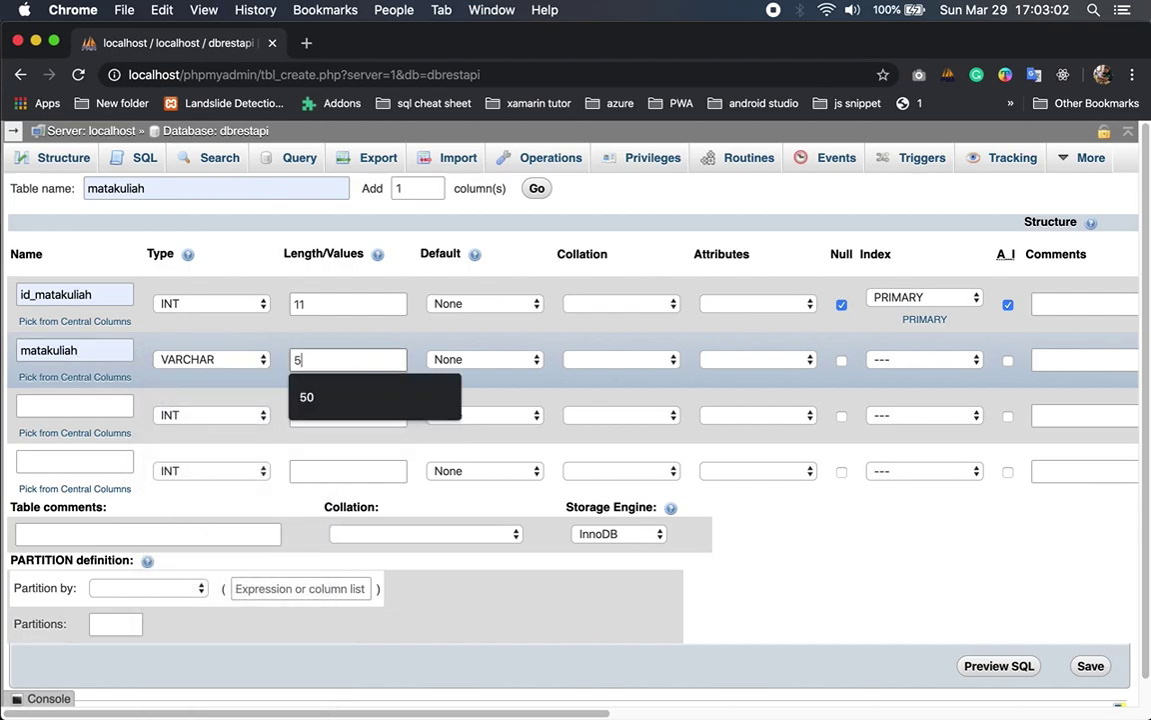
- Add the third column sks with length 11 and save the matakuliah table
{"action": "left_click", "coordinate": [101, 404]}
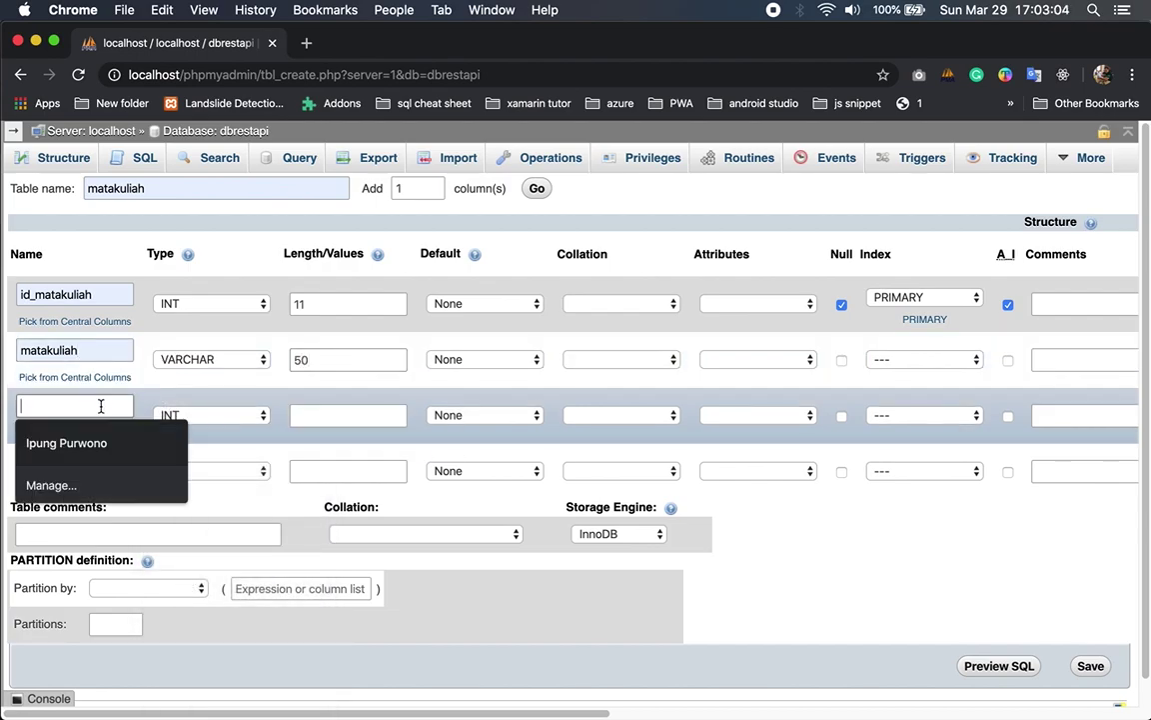
{"action": "type", "text": "sks"}
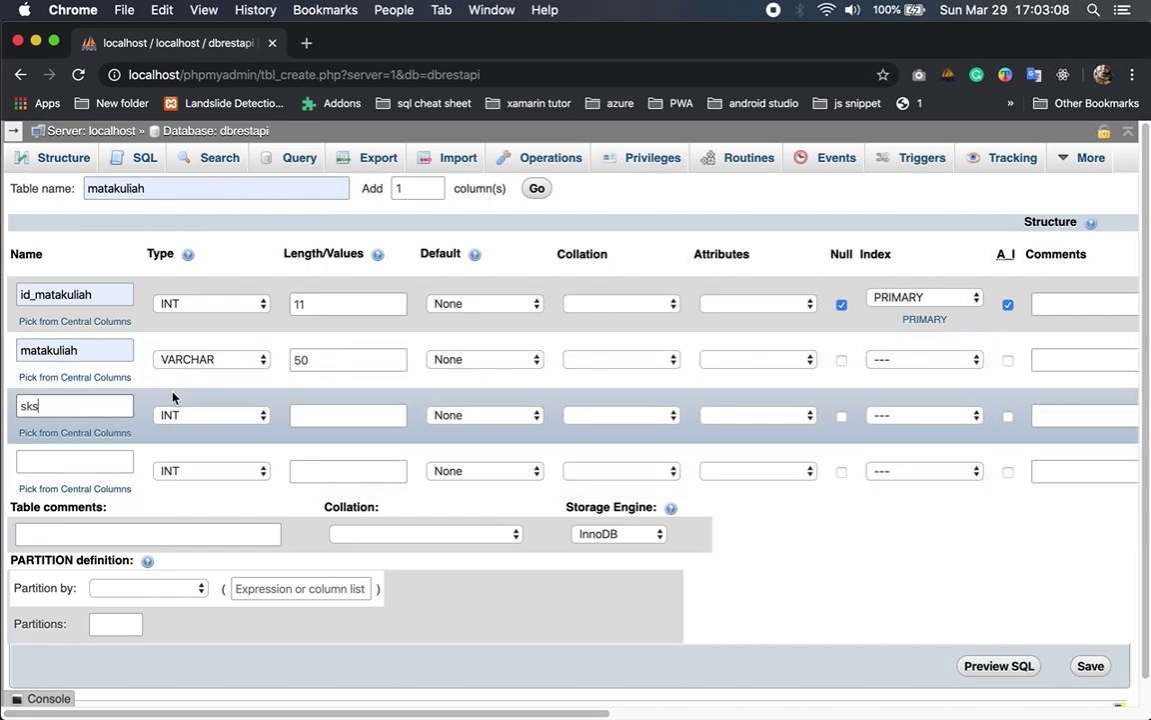
{"action": "left_click", "coordinate": [321, 415]}
{"action": "type", "text": "11"}
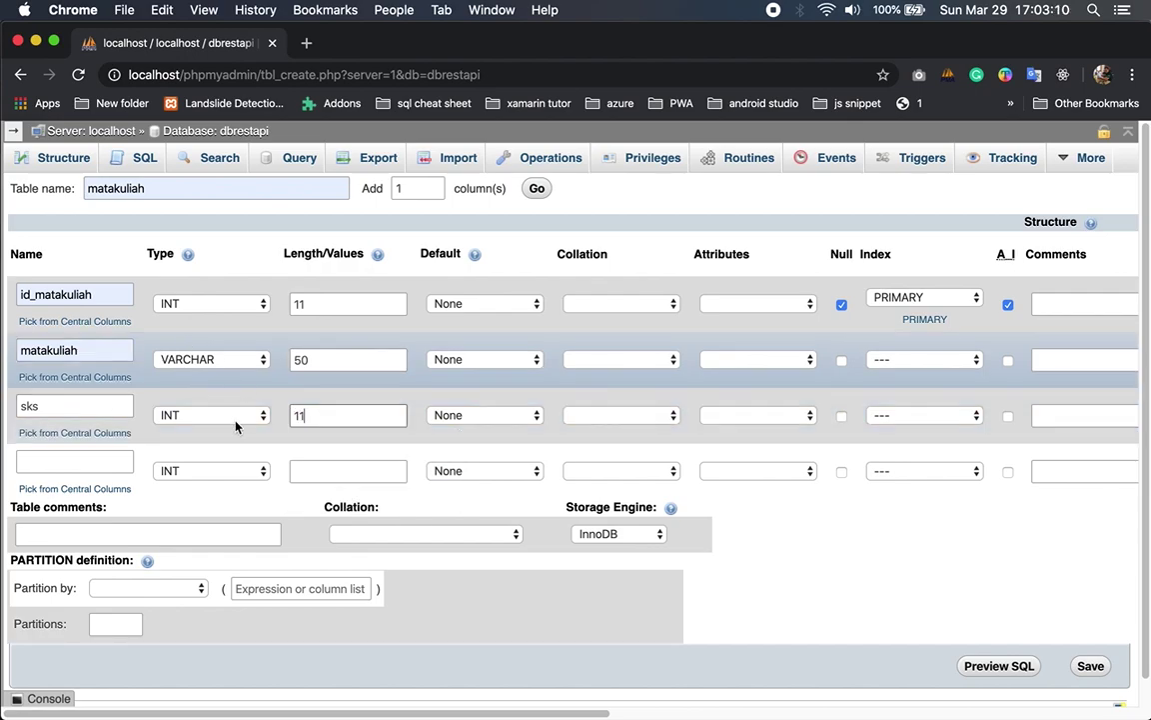
{"action": "left_click", "coordinate": [1092, 665]}
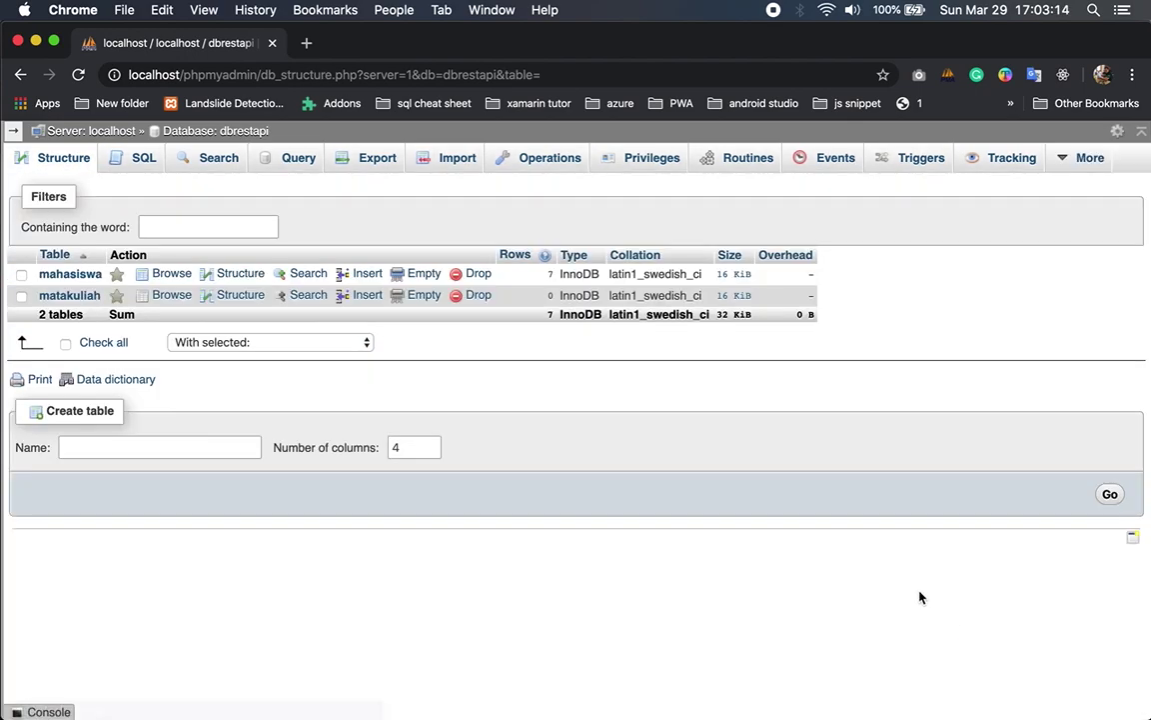
- Check the structure of the matakuliah table and start another dbrestapi table named krs
{"action": "left_click", "coordinate": [100, 294]}
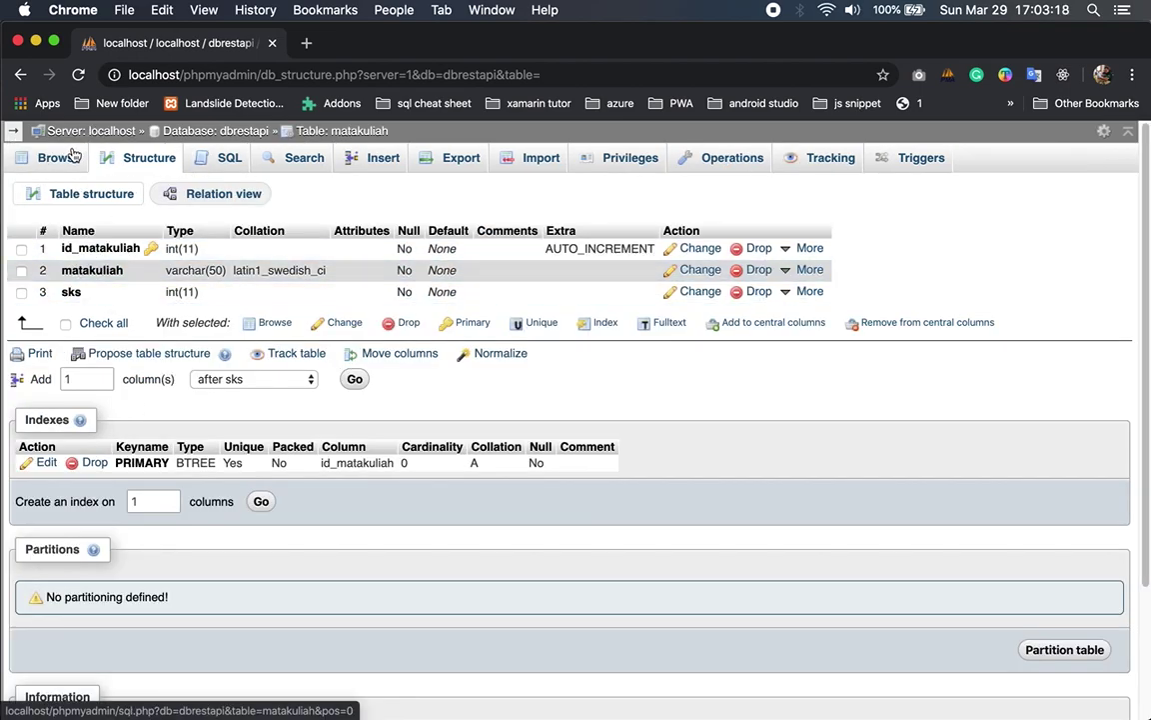
{"action": "left_click", "coordinate": [14, 131]}
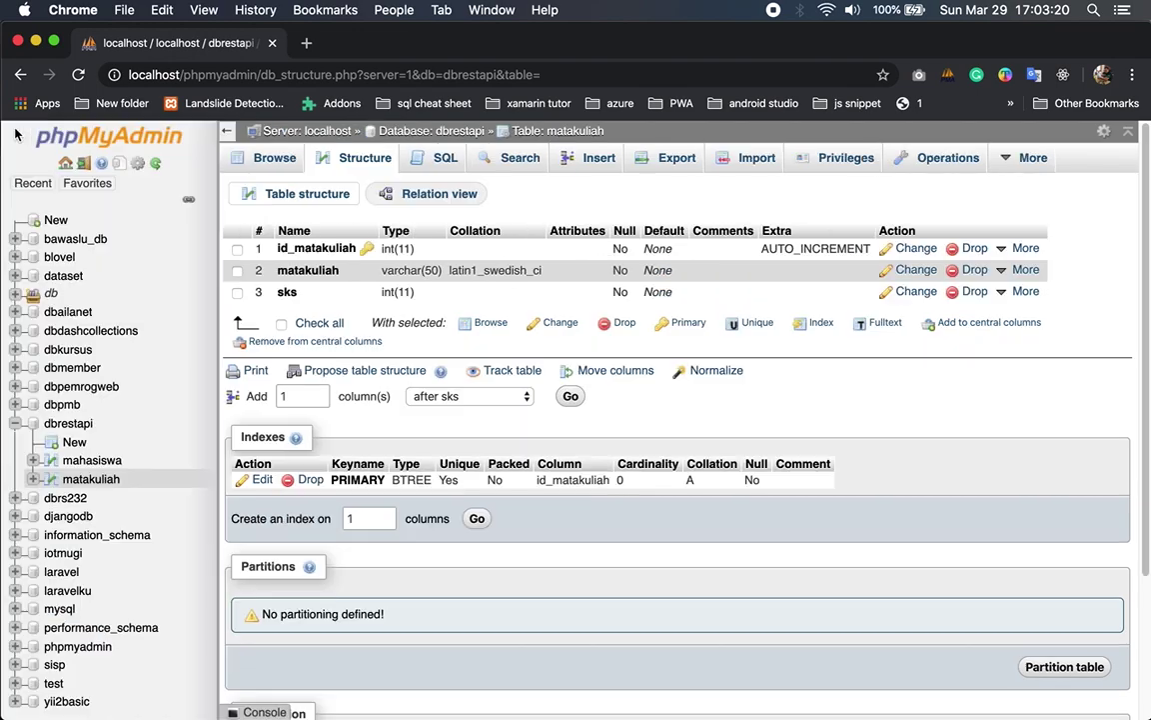
{"action": "left_click", "coordinate": [76, 443]}
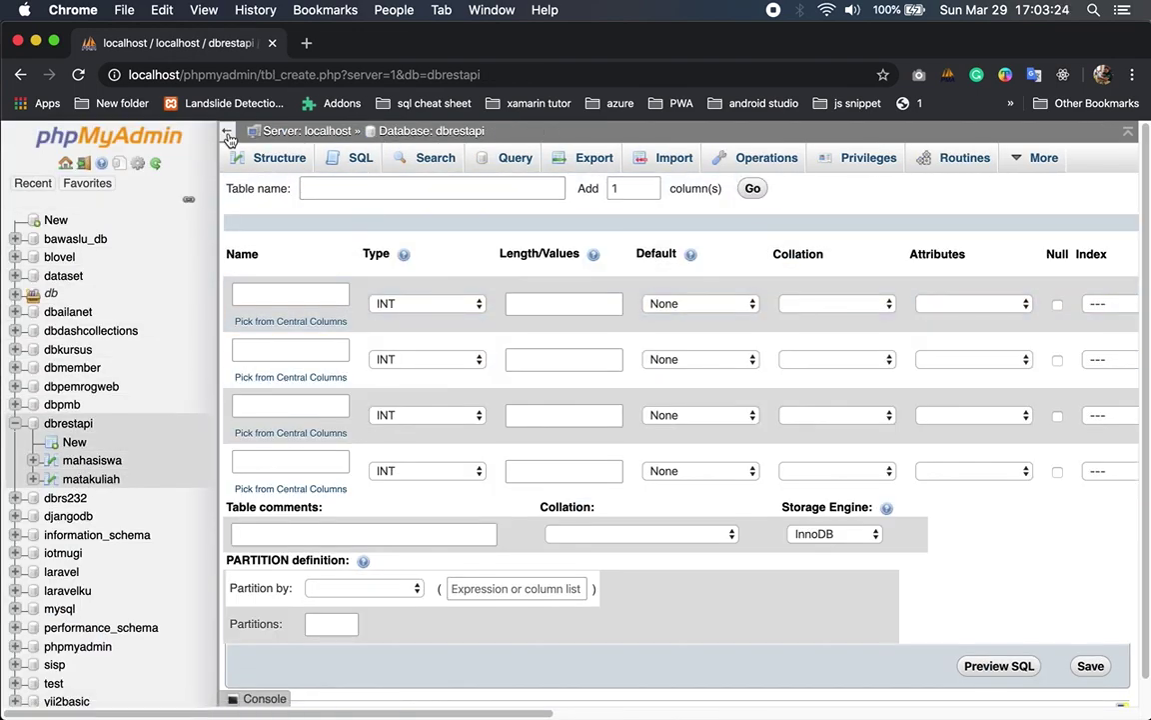
{"action": "left_click", "coordinate": [229, 134]}
{"action": "left_click", "coordinate": [169, 188]}
{"action": "type", "text": "krs"}
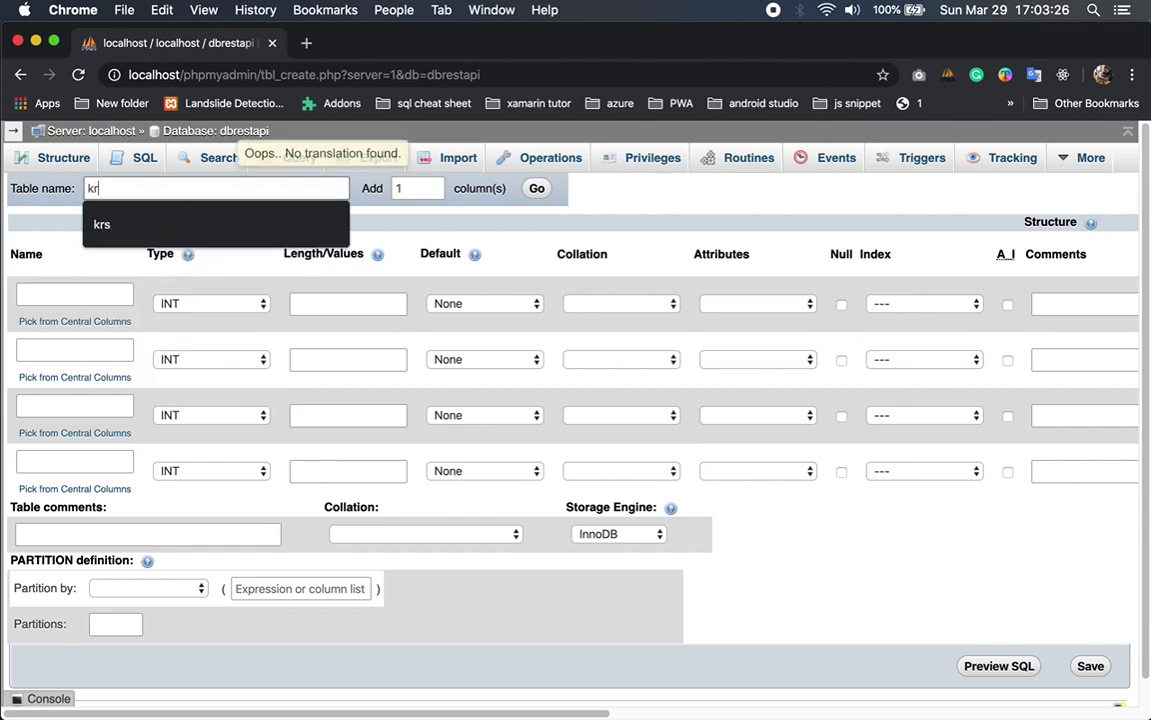
- Define the first krs column as id_krs with length 11, auto-increment, a PRIMARY index and null values allowed
{"action": "left_click", "coordinate": [96, 296]}
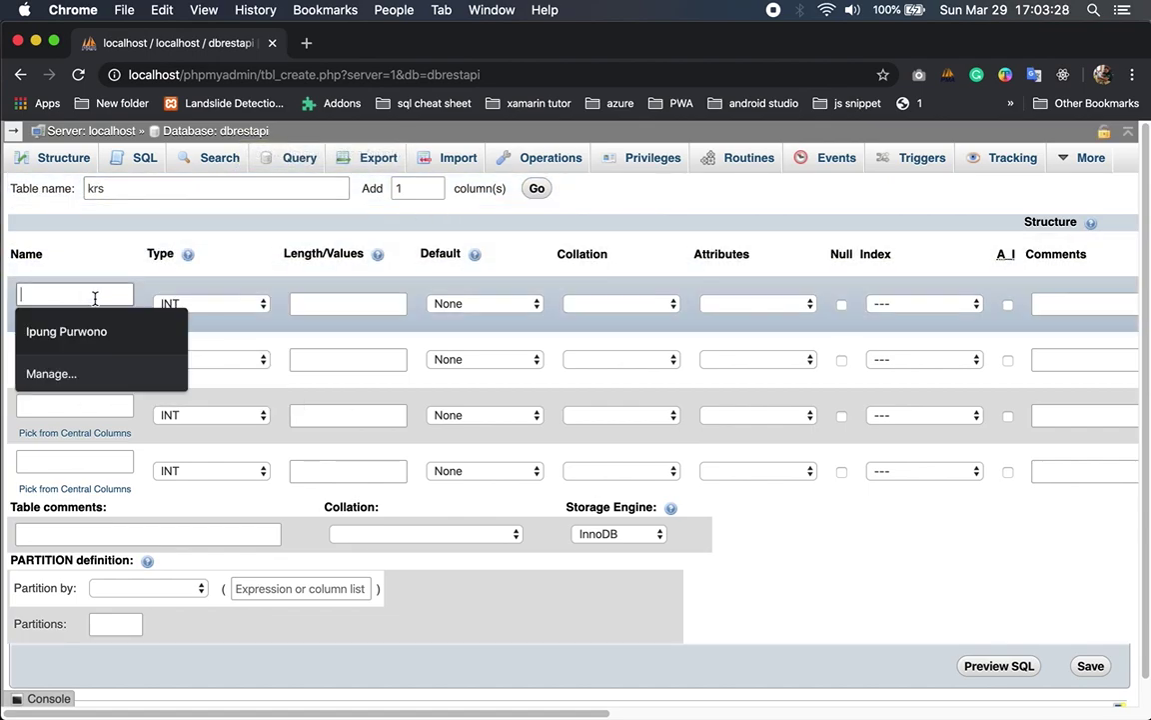
{"action": "type", "text": "id_krs"}
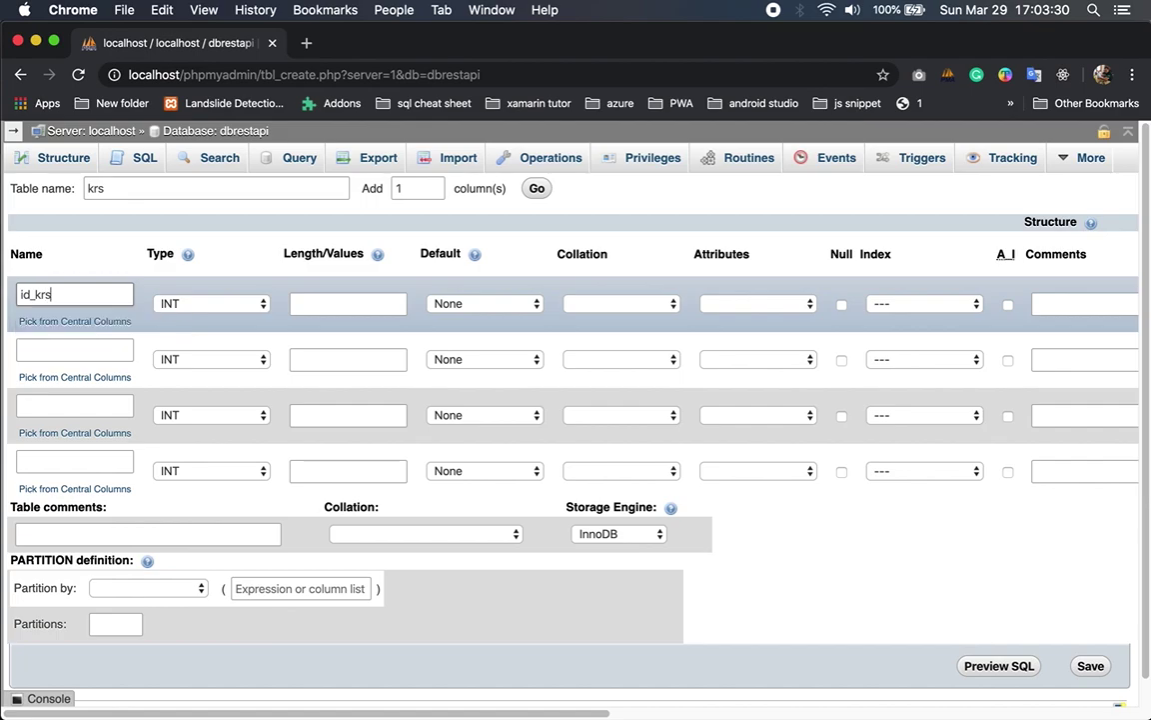
{"action": "left_click", "coordinate": [308, 304]}
{"action": "type", "text": "11"}
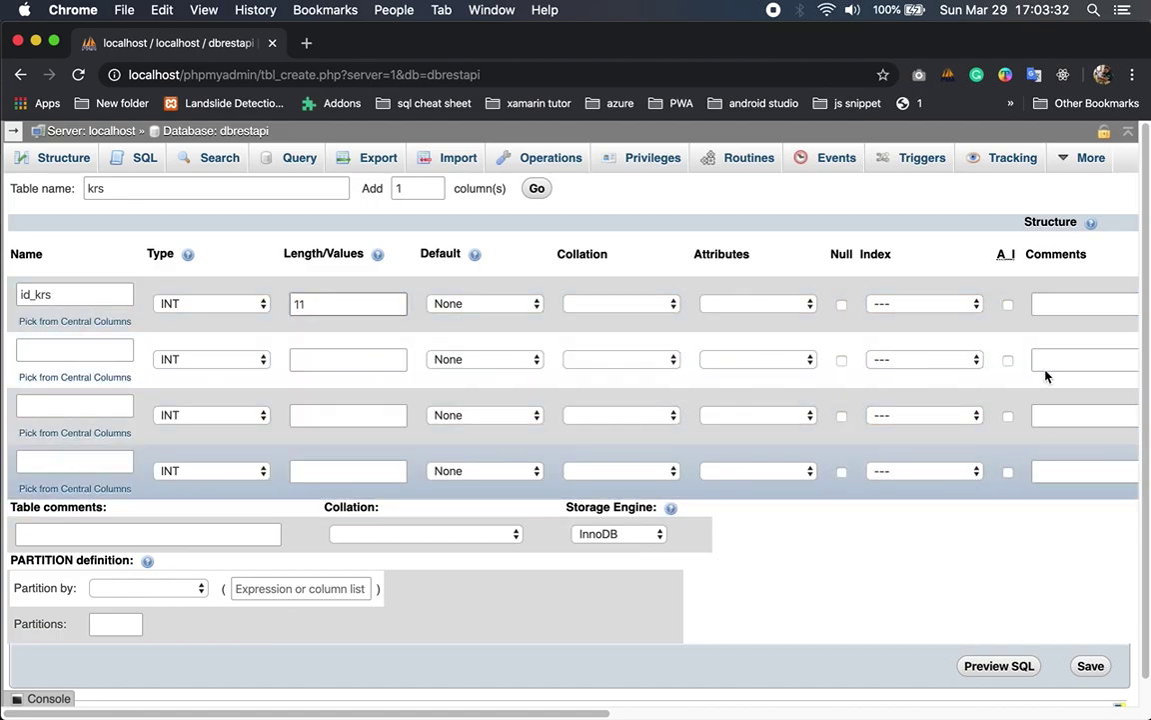
{"action": "left_click", "coordinate": [1007, 306]}
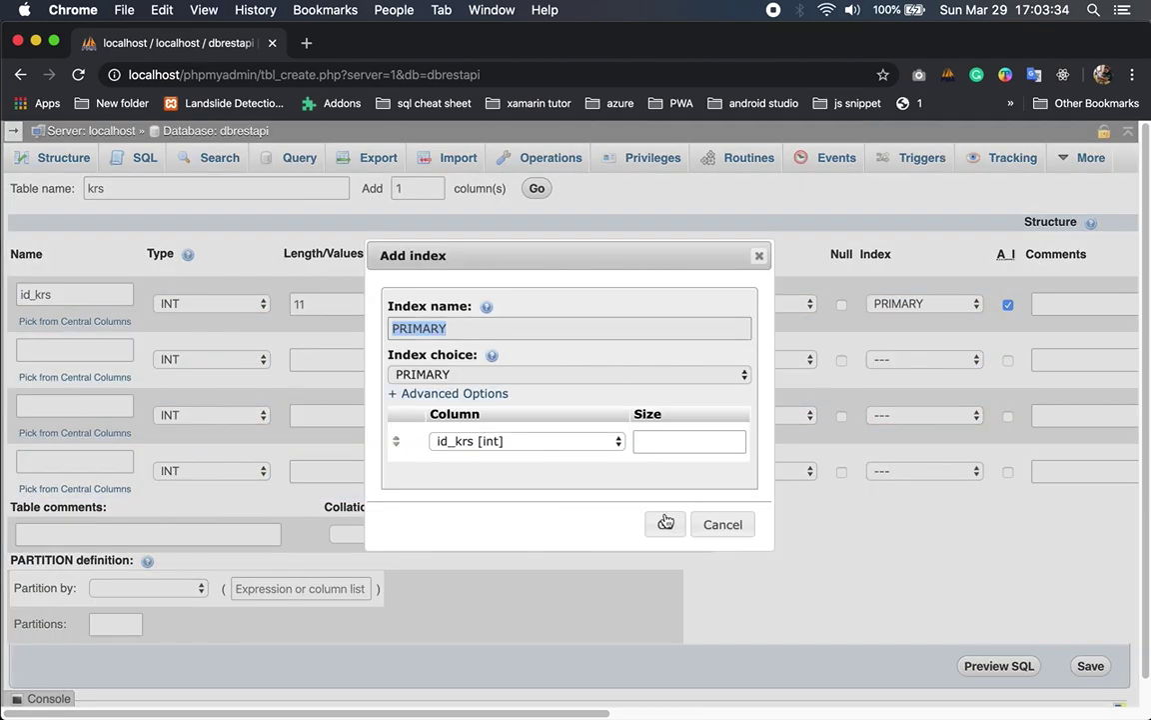
{"action": "left_click", "coordinate": [663, 522]}
{"action": "left_click", "coordinate": [842, 305]}
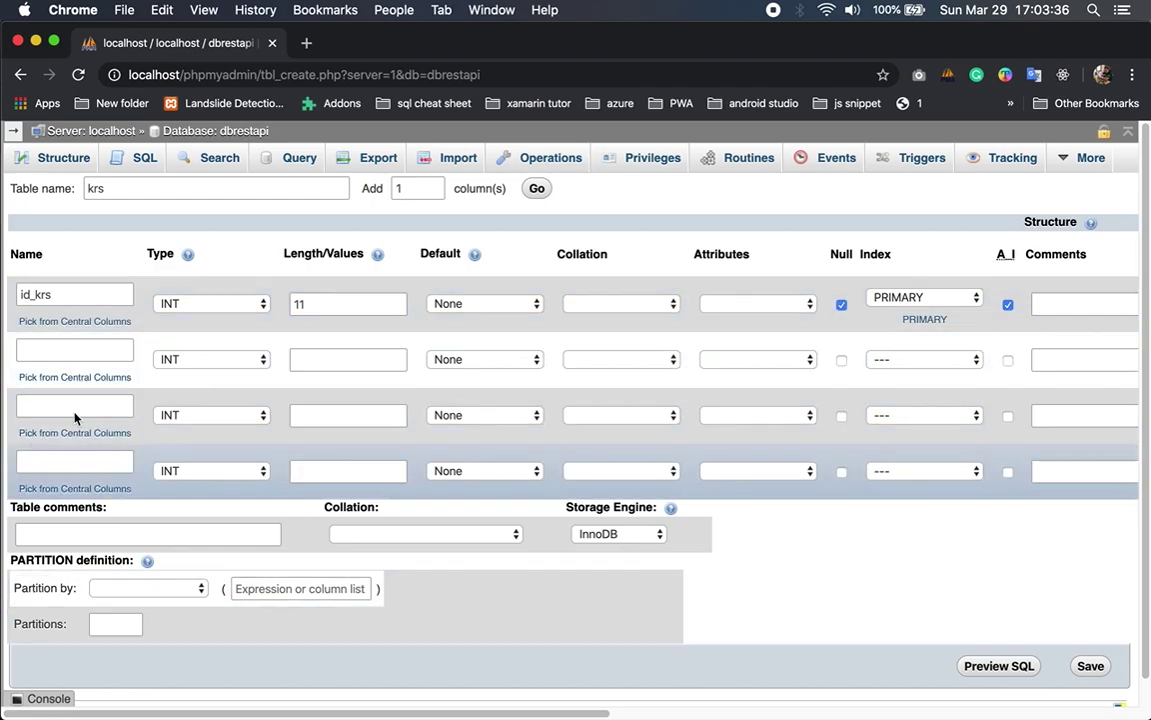
- Define the second krs column as tanggal_krs with type DATE
{"action": "left_click", "coordinate": [62, 353]}
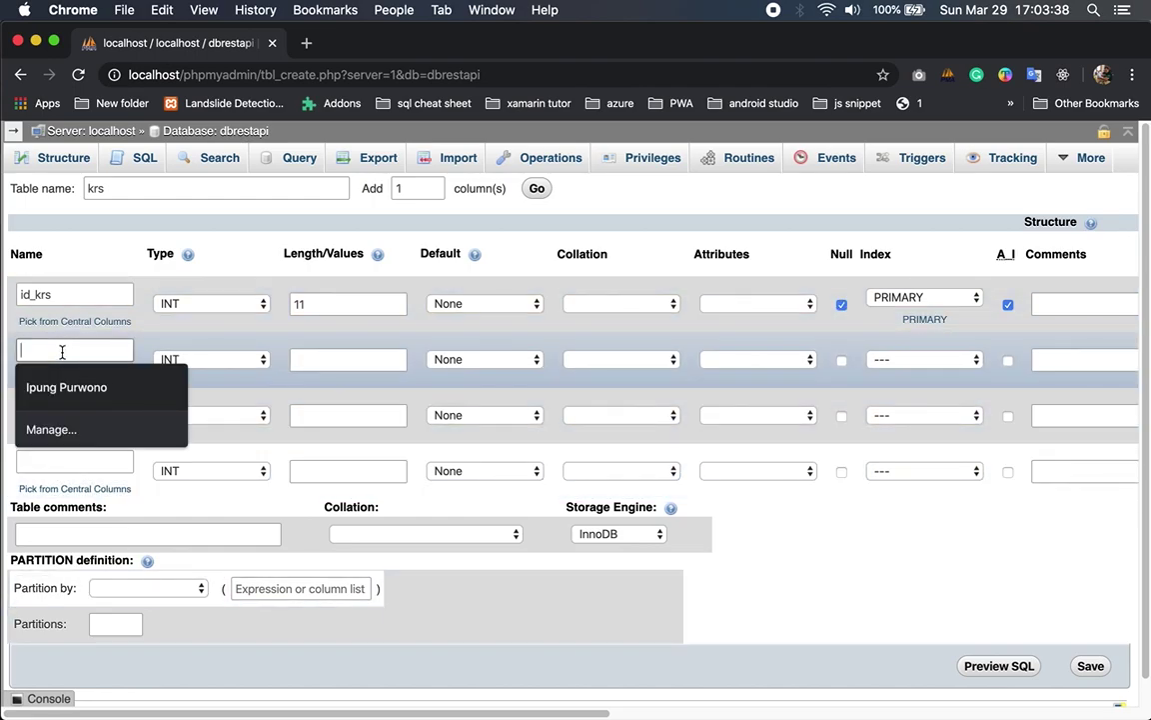
{"action": "type", "text": "ta"}
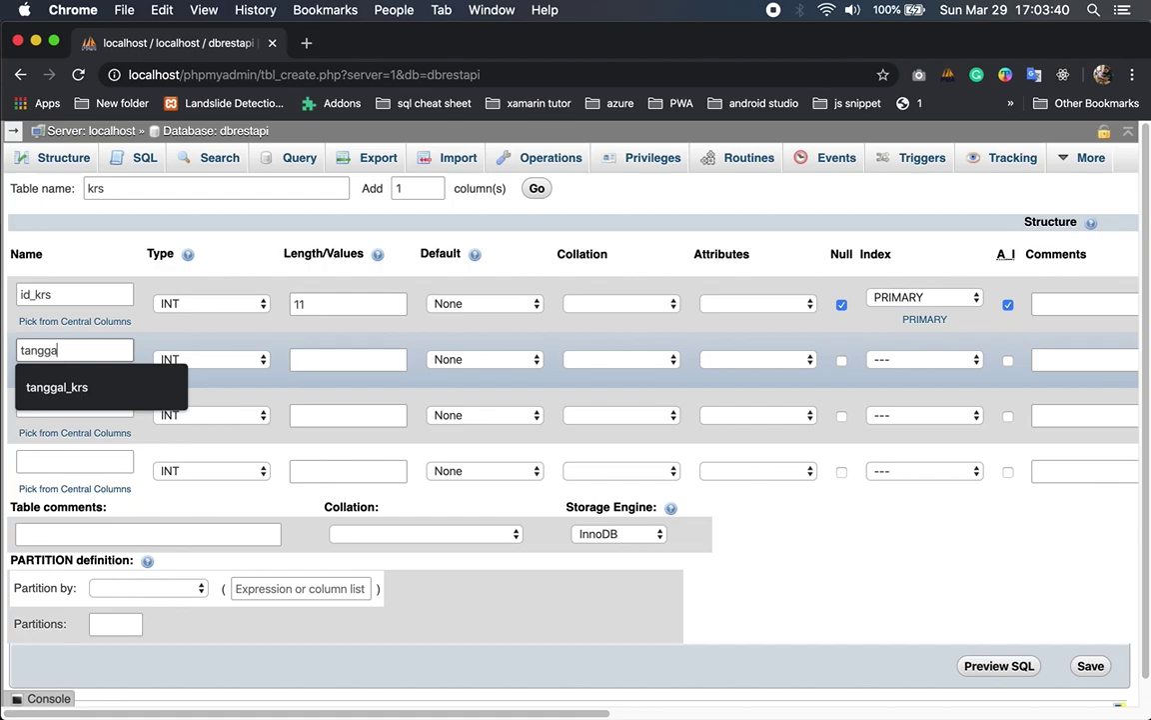
{"action": "type", "text": "ngga"}
{"action": "left_click", "coordinate": [57, 387]}
{"action": "left_click", "coordinate": [216, 359]}
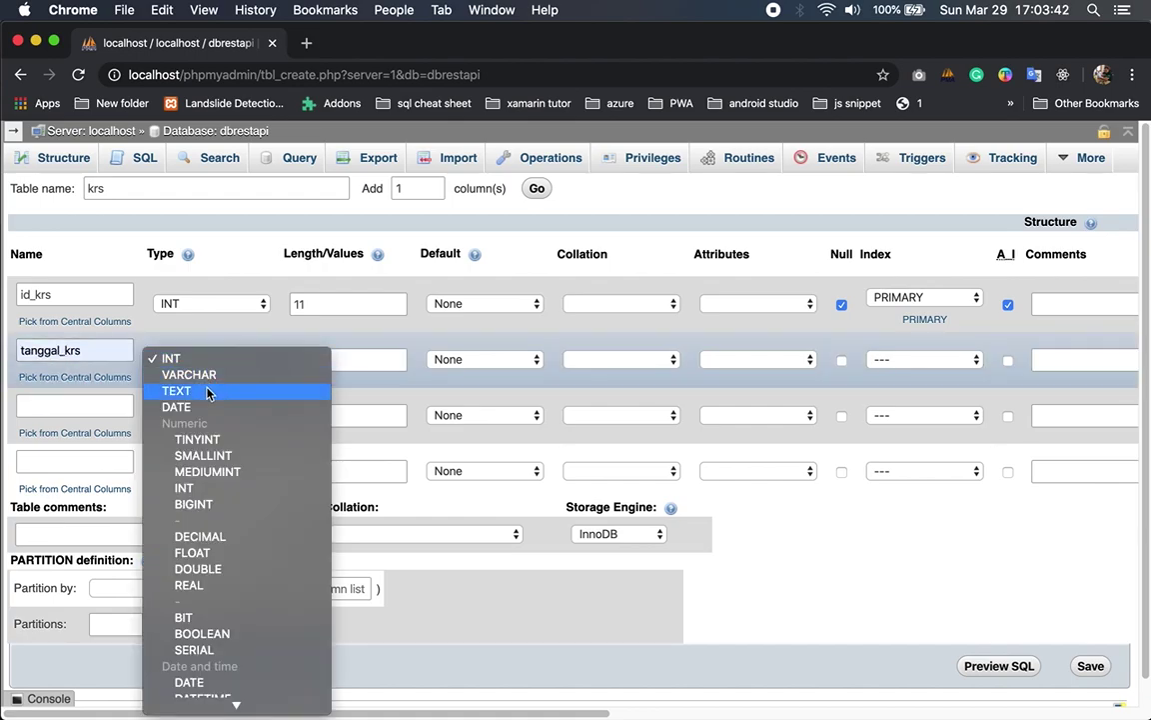
{"action": "left_click", "coordinate": [176, 406]}
- Name the third column of the krs table id_matakuliah
{"action": "left_click", "coordinate": [53, 406]}
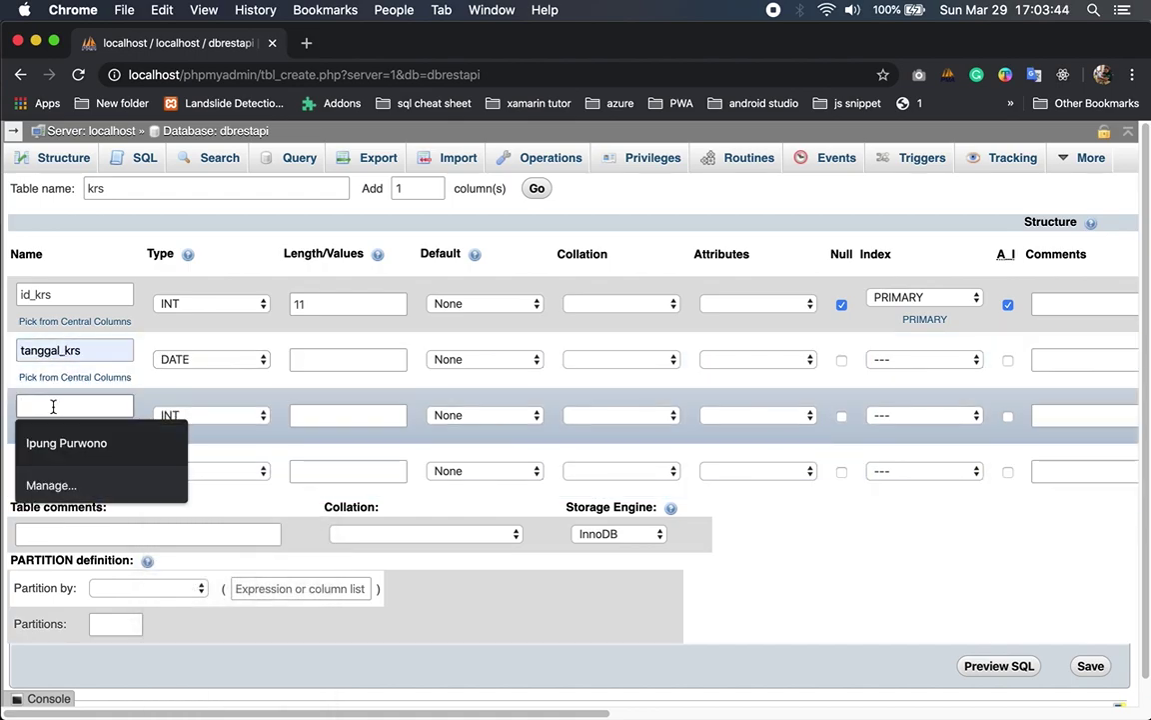
{"action": "type", "text": "id"}
{"action": "left_click", "coordinate": [57, 440]}
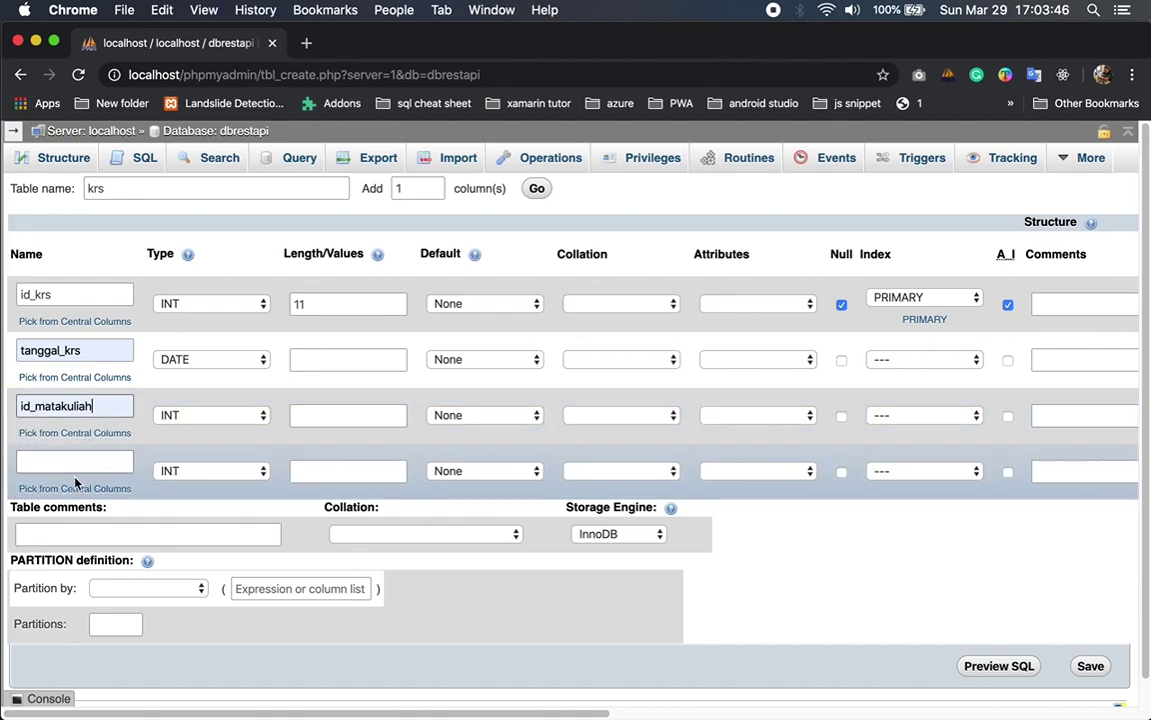
- Name the fourth column of the krs table id_mahasiswa
{"action": "left_click", "coordinate": [67, 462]}
{"action": "type", "text": "is"}
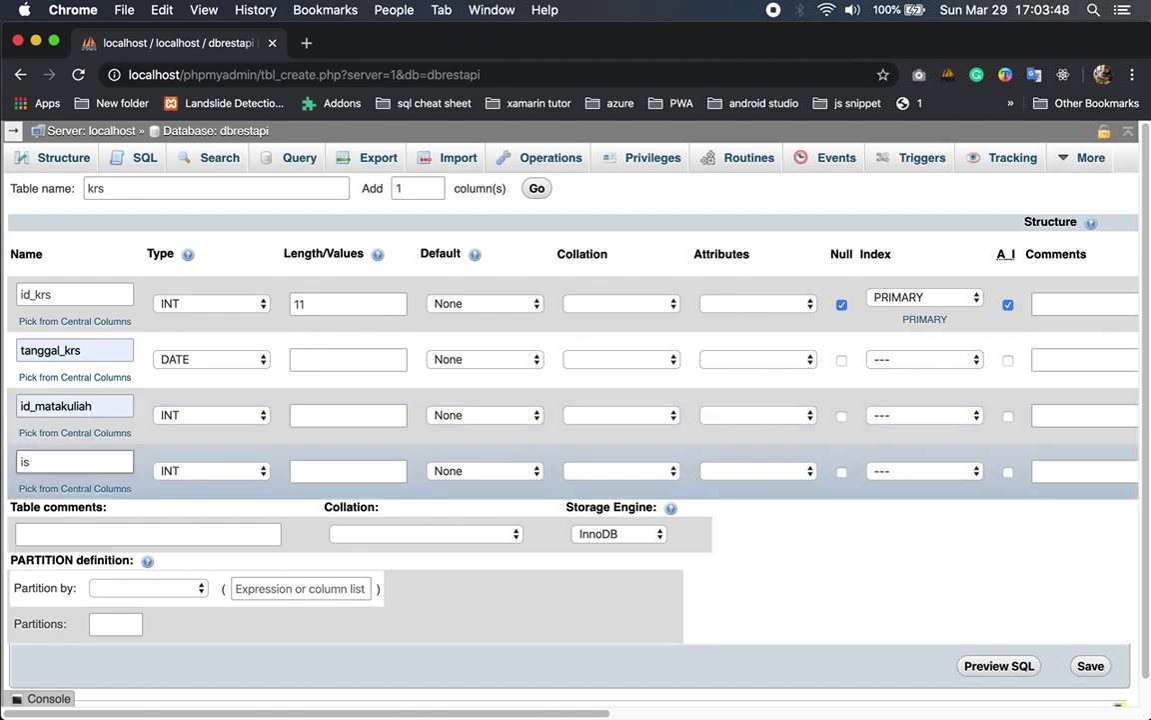
{"action": "key", "text": "BackSpace"}
{"action": "type", "text": "d"}
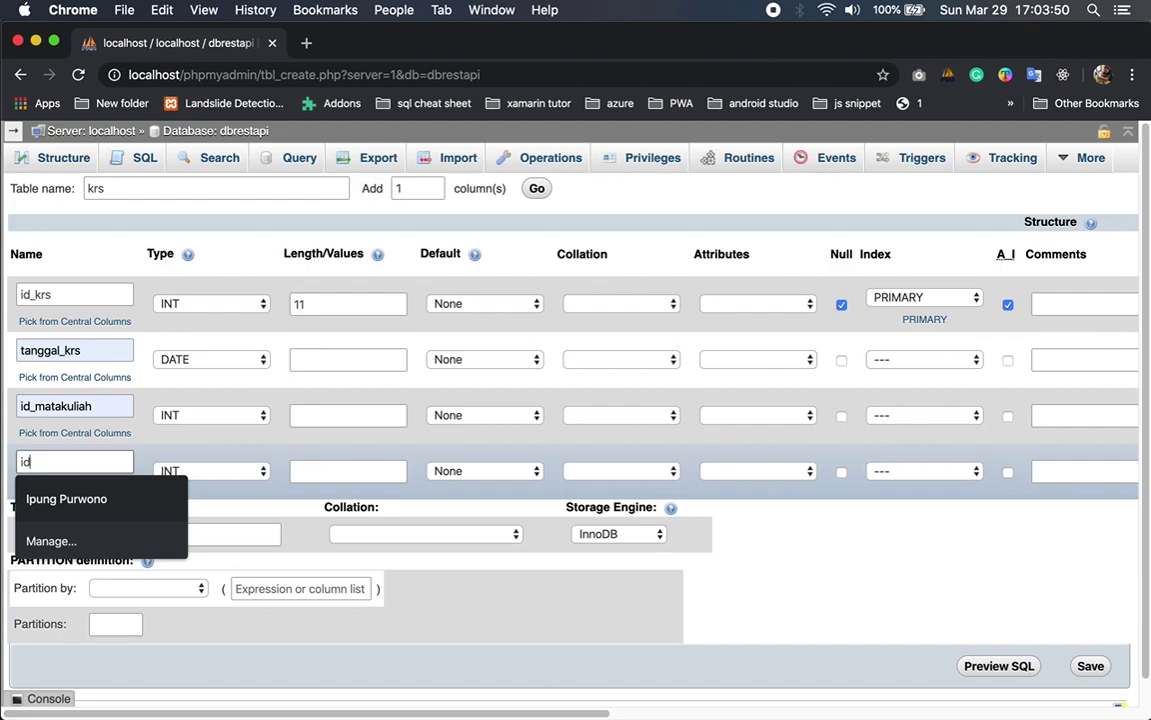
{"action": "left_click", "coordinate": [72, 496]}
- Set the length of the id_matakuliah and id_mahasiswa columns to 11 and save the krs table
{"action": "left_click", "coordinate": [342, 415]}
{"action": "type", "text": "11"}
{"action": "left_click", "coordinate": [320, 469]}
{"action": "type", "text": "11"}
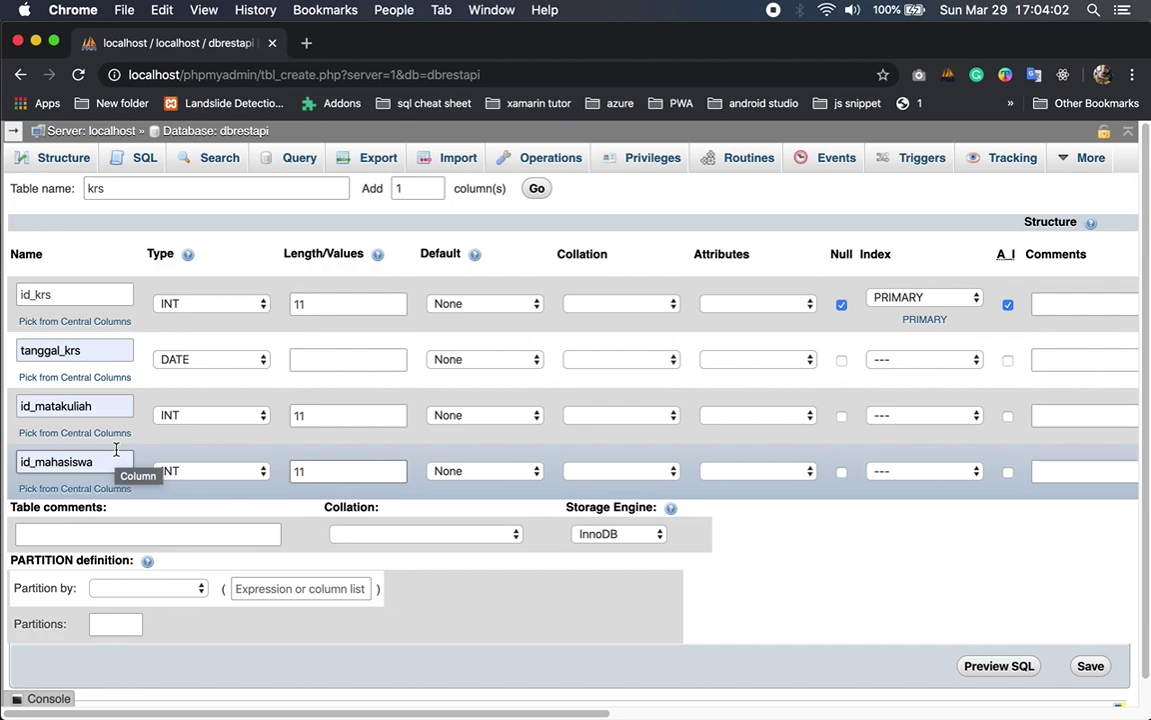
{"action": "left_click", "coordinate": [1091, 665]}
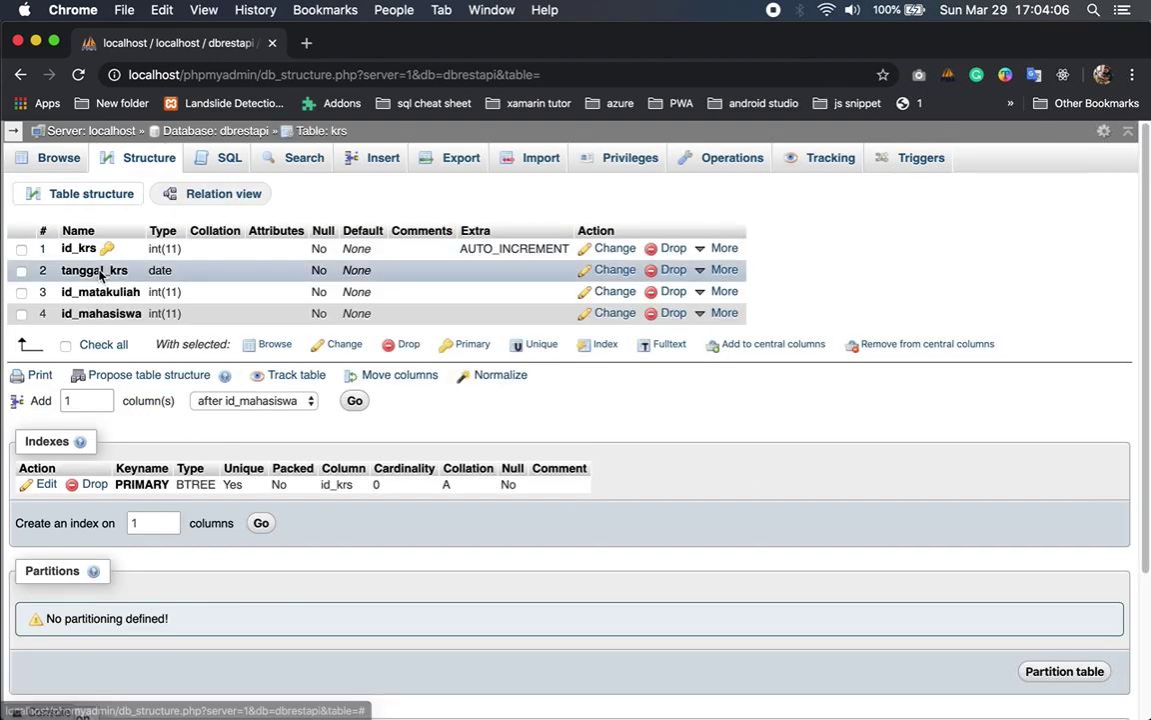
- Browse the new krs table and check the list of tables in the dbrestapi database
{"action": "left_click", "coordinate": [57, 157]}
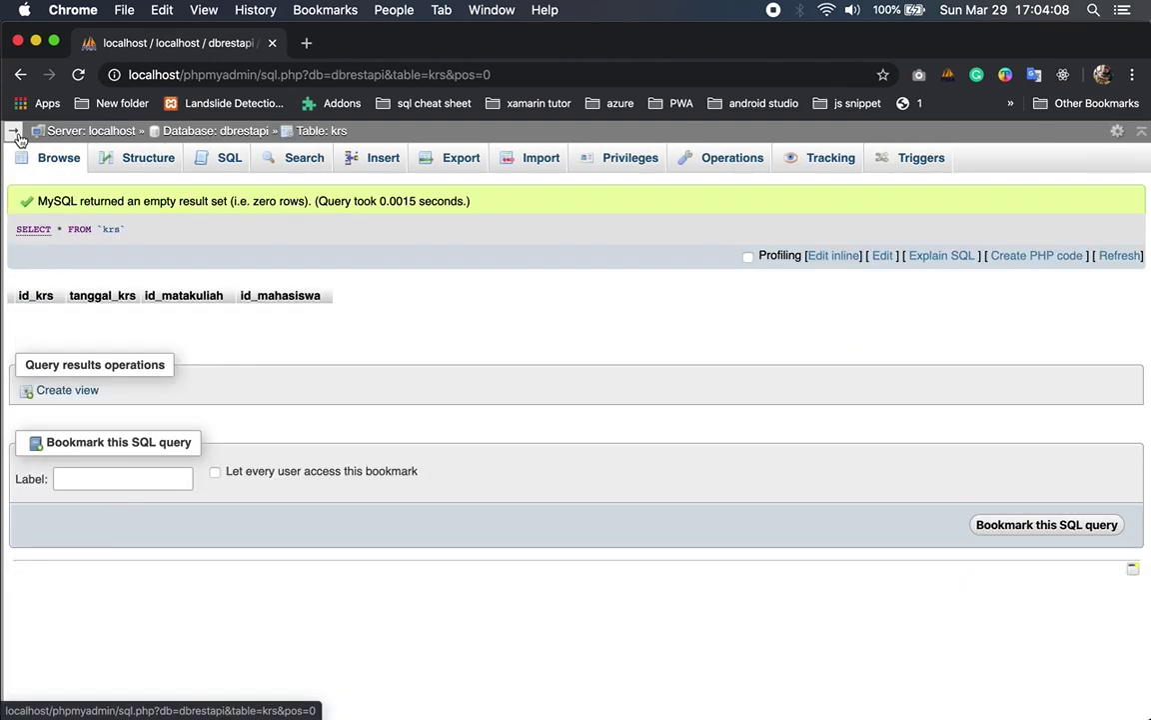
{"action": "left_click", "coordinate": [15, 134]}
{"action": "left_click", "coordinate": [65, 410]}
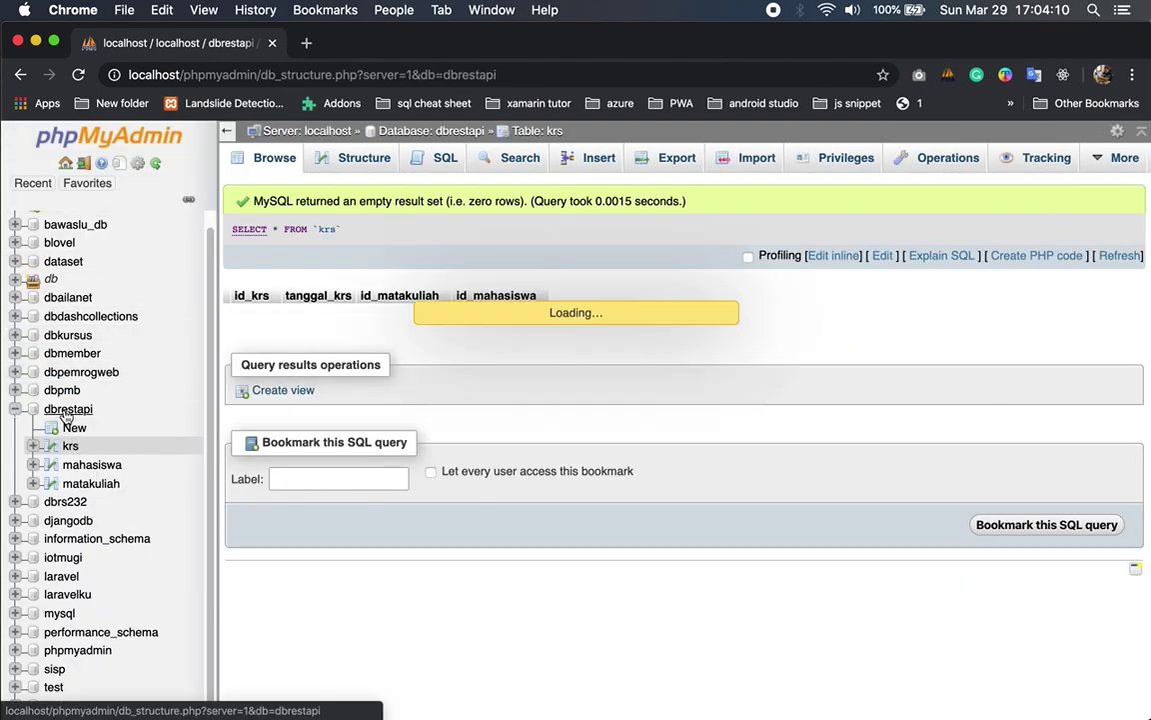
{"action": "left_click", "coordinate": [209, 129]}
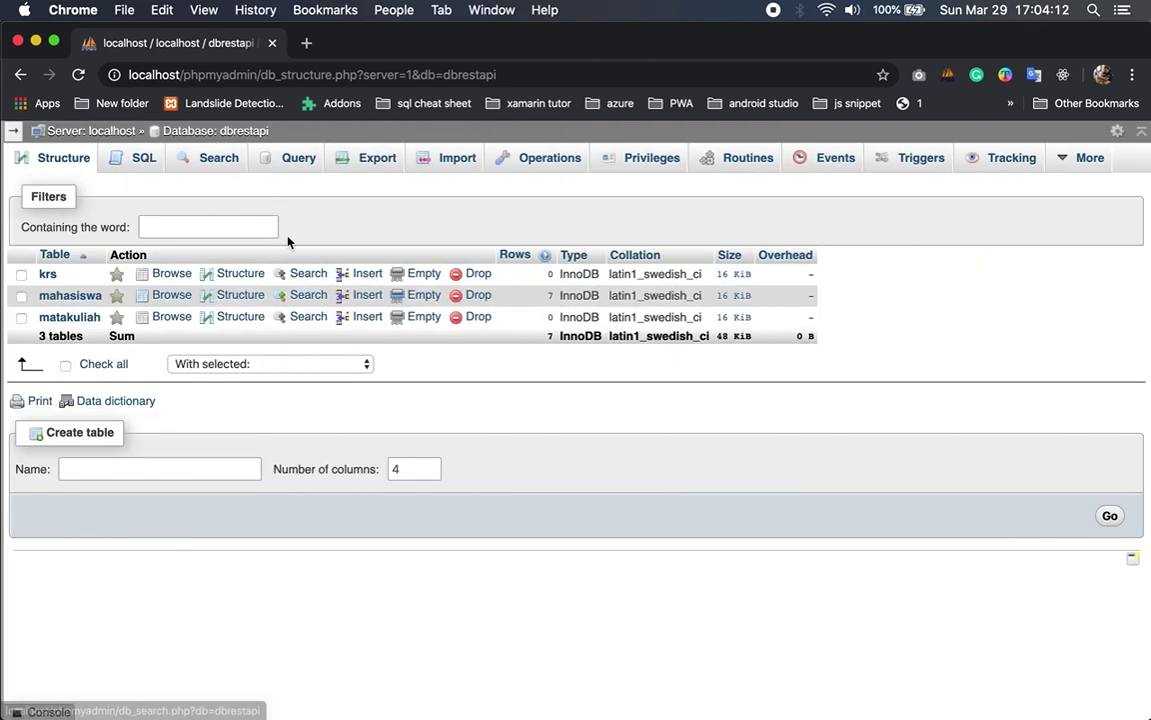
{"action": "left_click", "coordinate": [62, 296]}
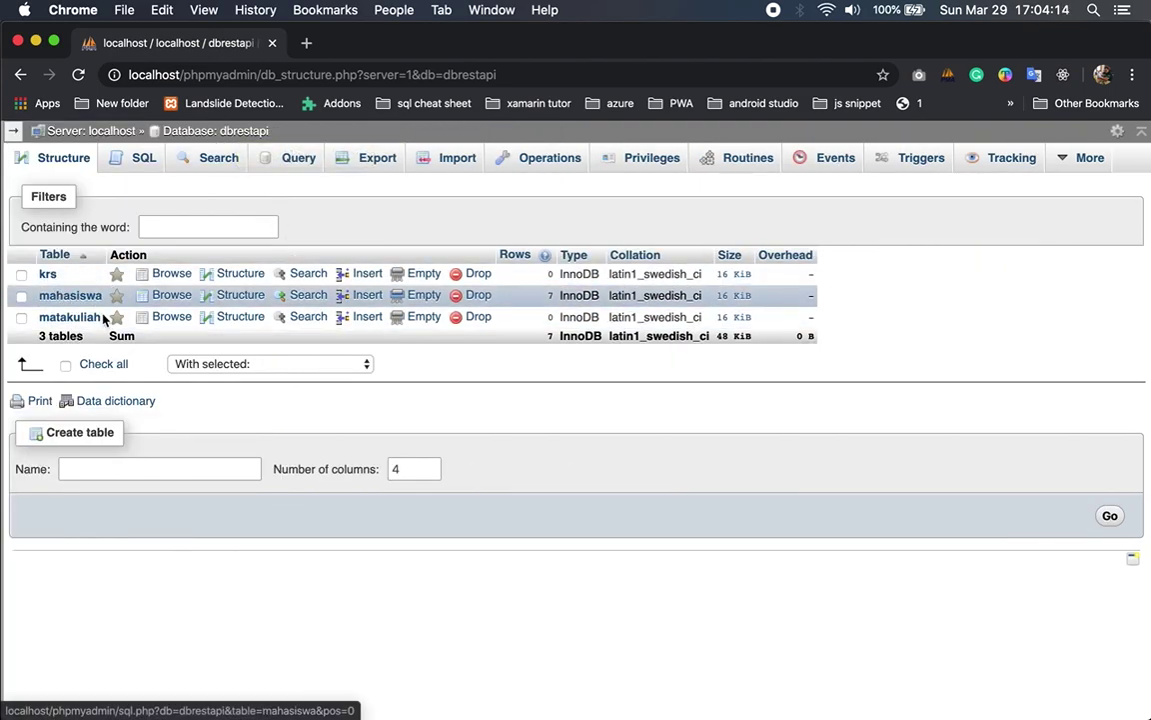
- Switch to Keynote, review the table relationship diagram on slide 1, and return to phpMyAdmin in Chrome
{"action": "left_click", "coordinate": [570, 685]}
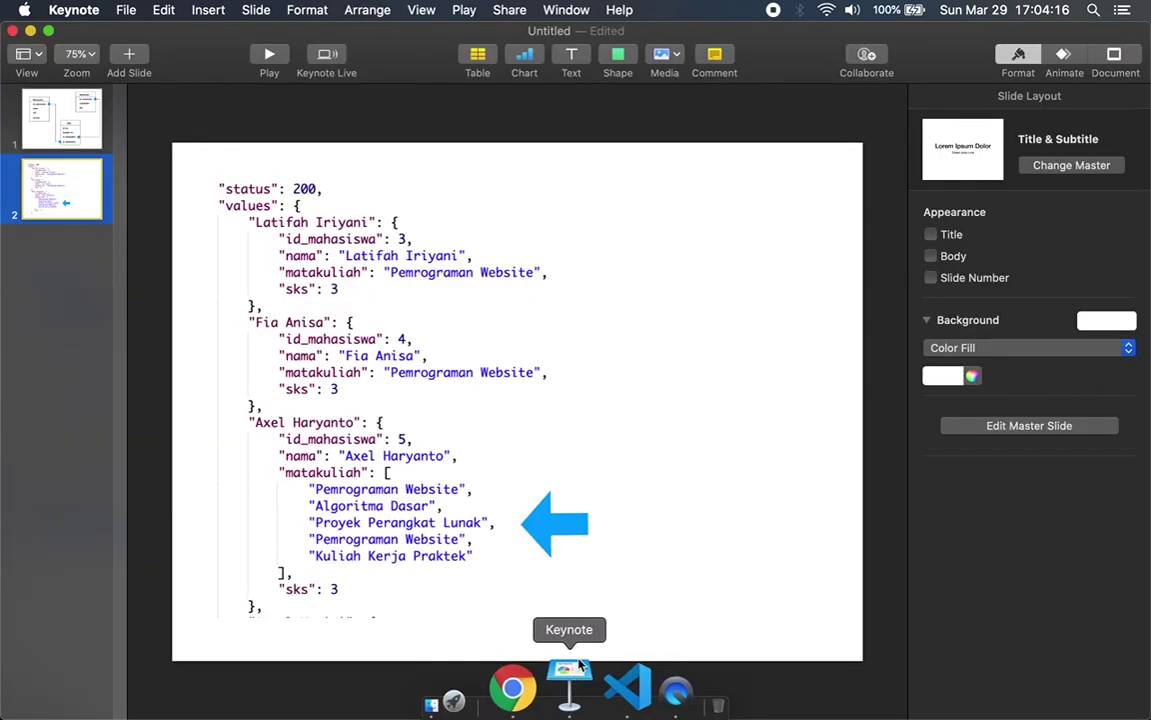
{"action": "left_click", "coordinate": [55, 125]}
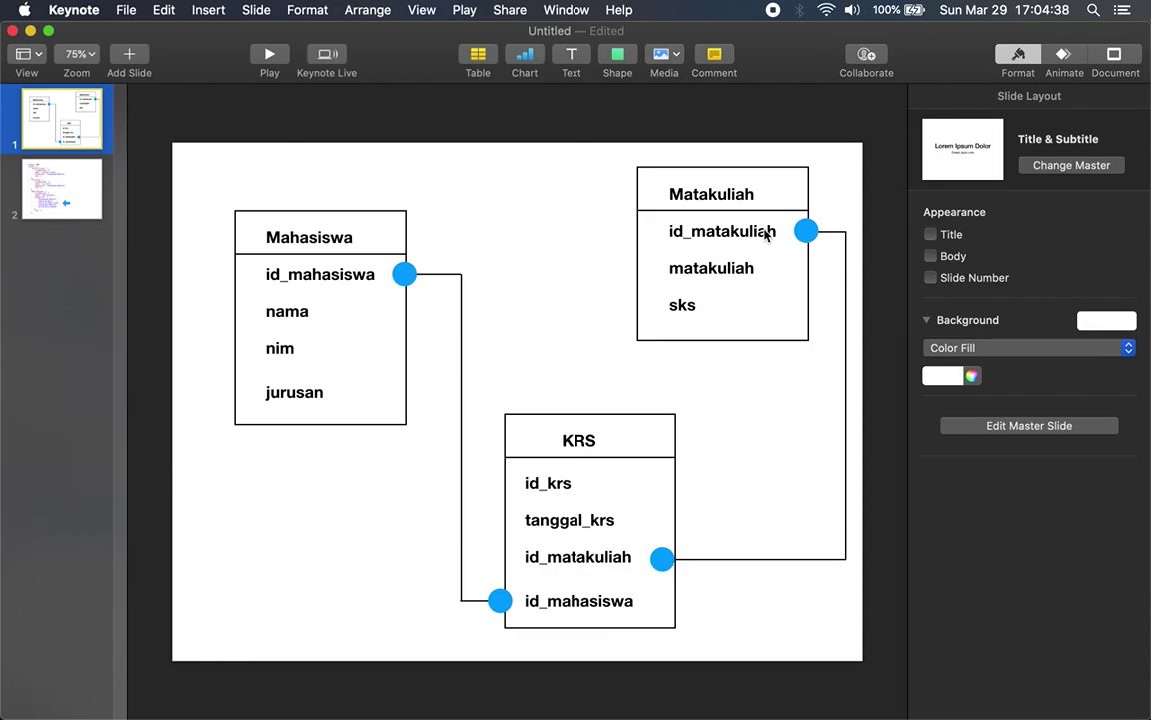
{"action": "key", "text": "cmd+Tab"}
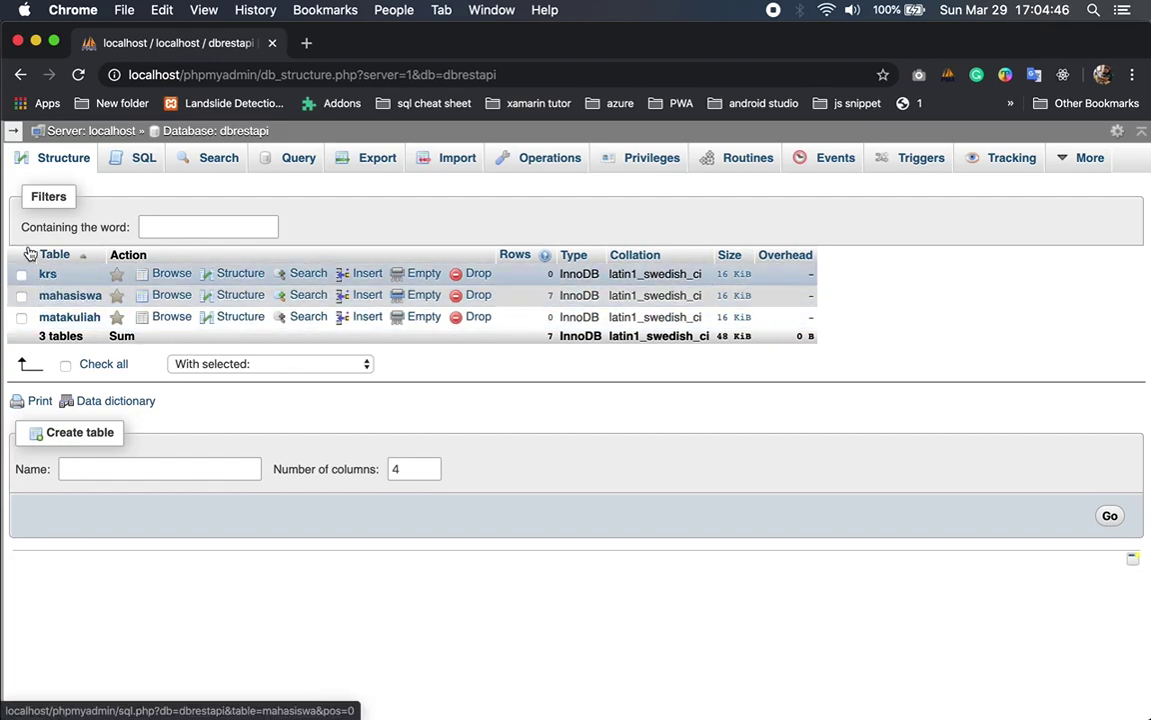
- In the krs table's relation view, set the first foreign key constraint's ON DELETE and ON UPDATE to CASCADE
{"action": "left_click", "coordinate": [49, 278]}
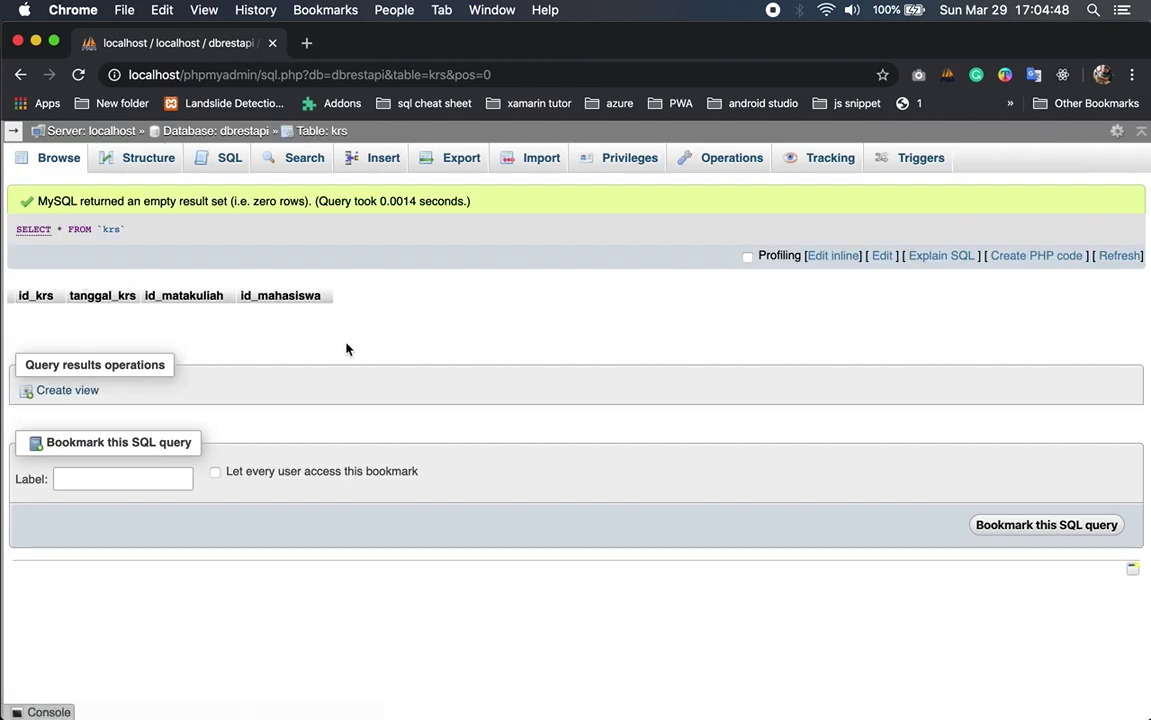
{"action": "left_click", "coordinate": [130, 160]}
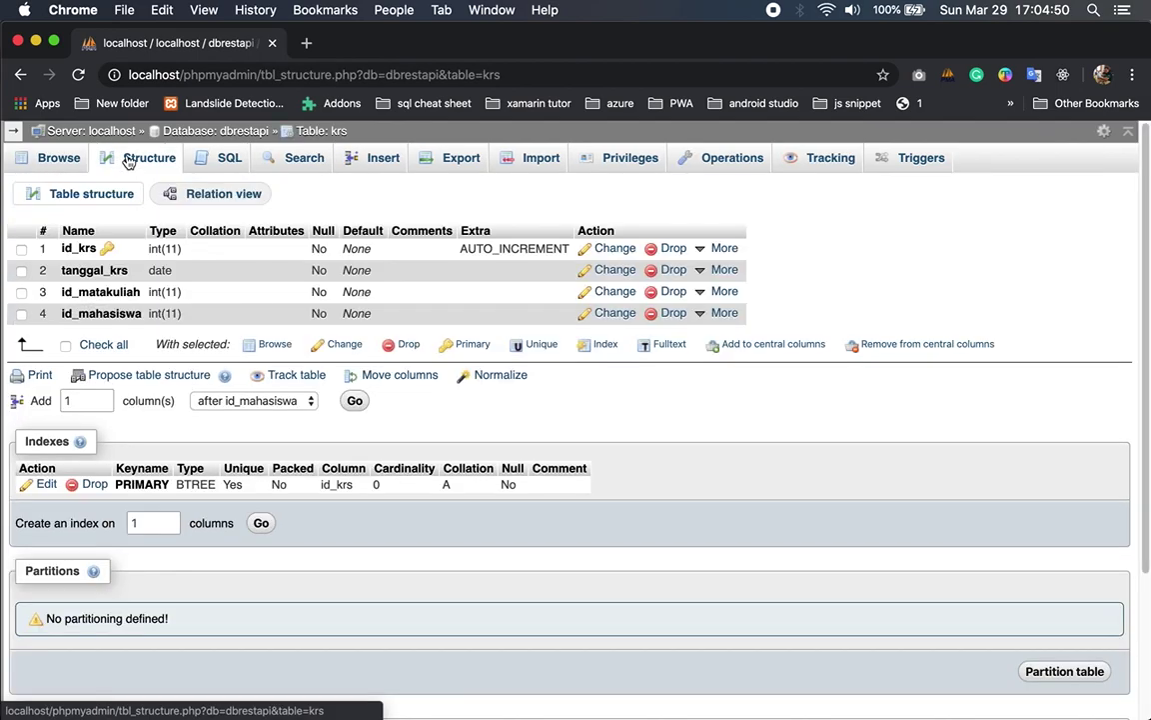
{"action": "left_click", "coordinate": [214, 197]}
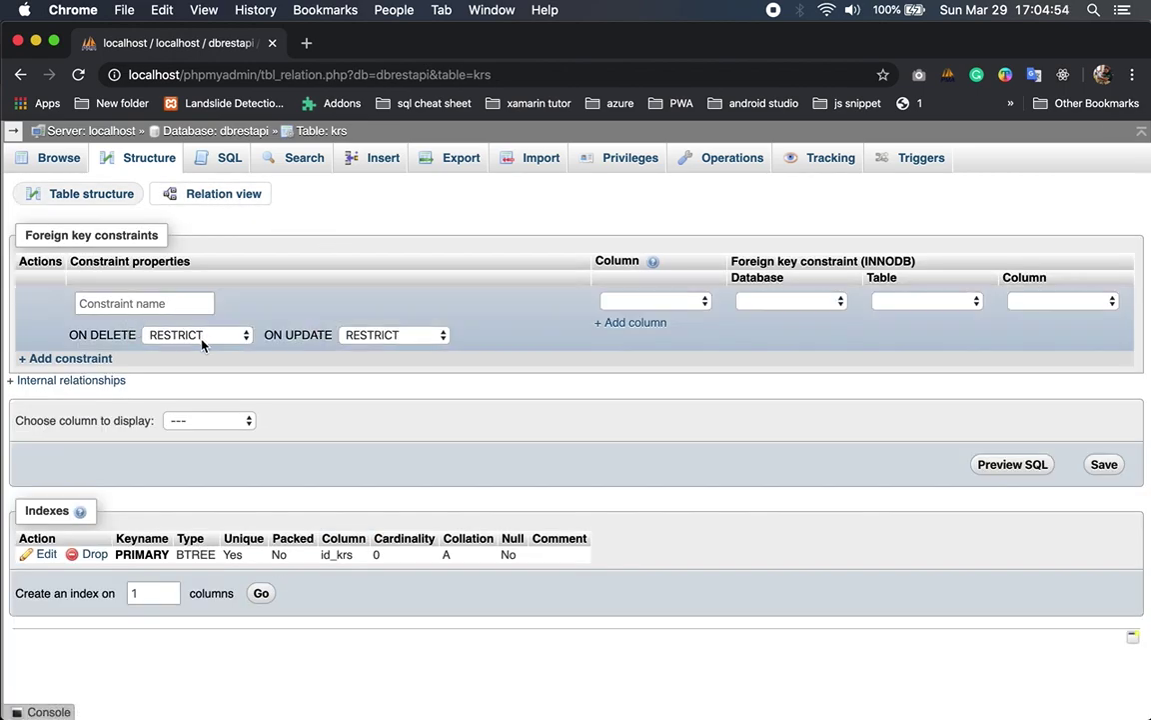
{"action": "left_click", "coordinate": [201, 336]}
{"action": "left_click", "coordinate": [200, 284]}
{"action": "left_click", "coordinate": [380, 336]}
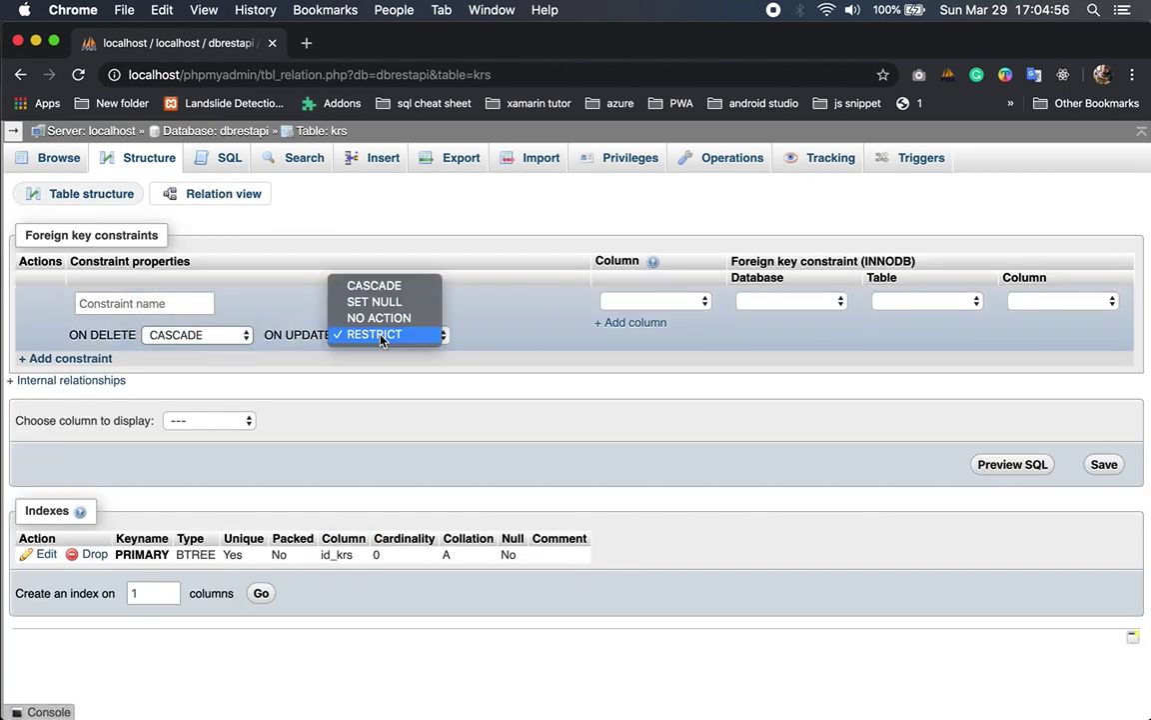
{"action": "left_click", "coordinate": [374, 286]}
- Link the first constraint's id_mahasiswa column to id_mahasiswa in the mahasiswa table of the dbrestapi database
{"action": "left_click", "coordinate": [675, 302]}
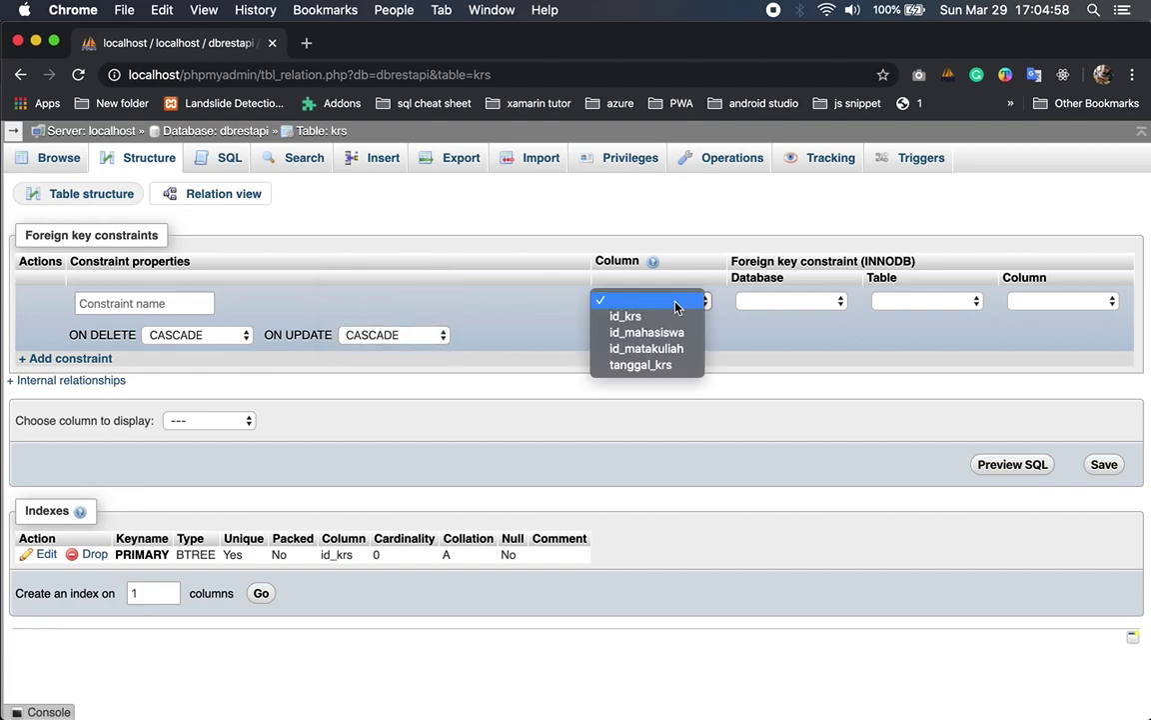
{"action": "left_click", "coordinate": [652, 332]}
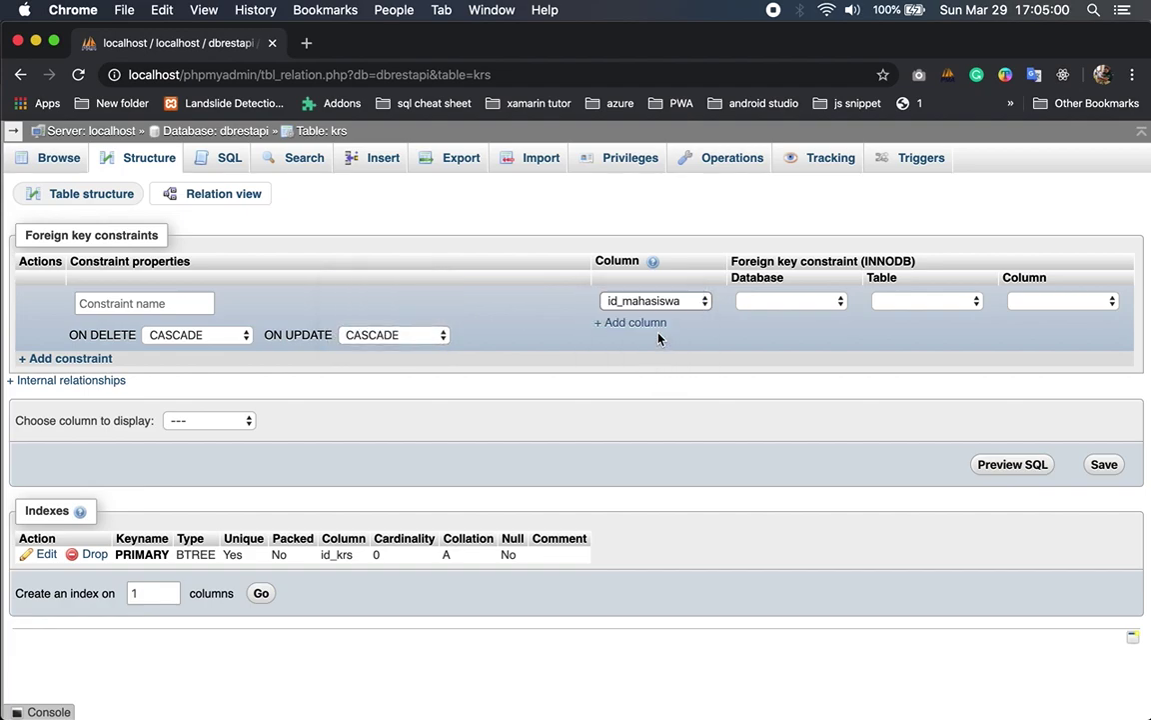
{"action": "left_click", "coordinate": [778, 311]}
{"action": "scroll", "coordinate": [789, 221], "scroll_direction": "up", "scroll_amount": 5}
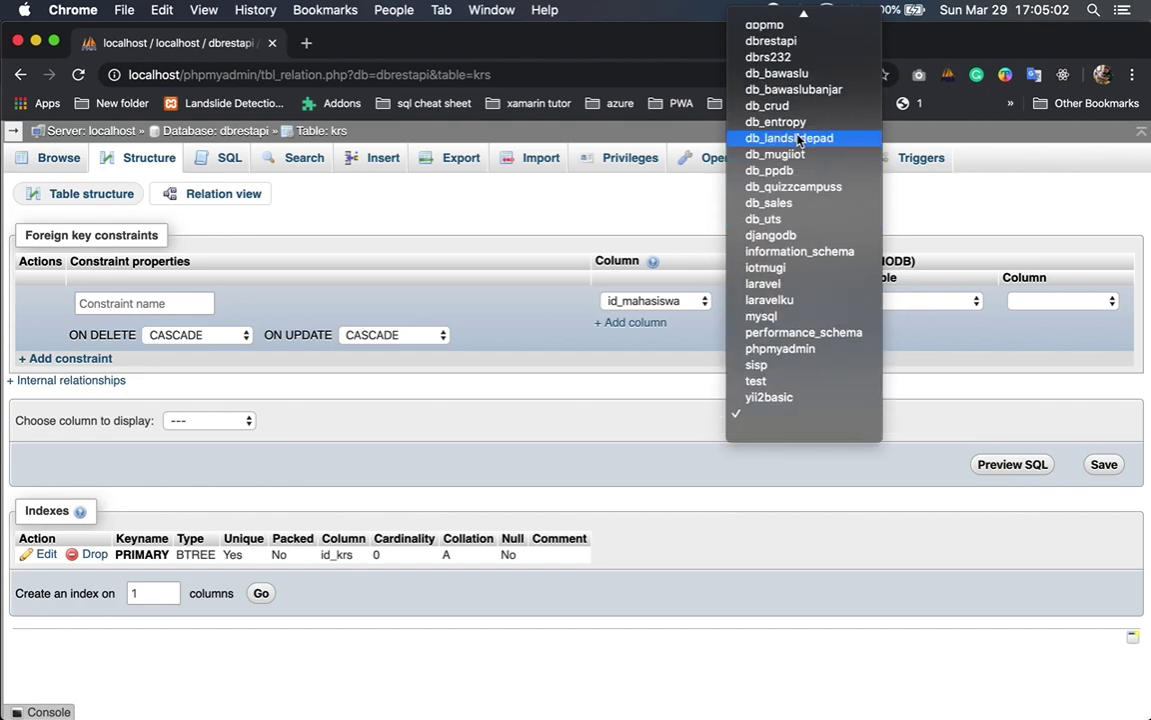
{"action": "left_click", "coordinate": [790, 89]}
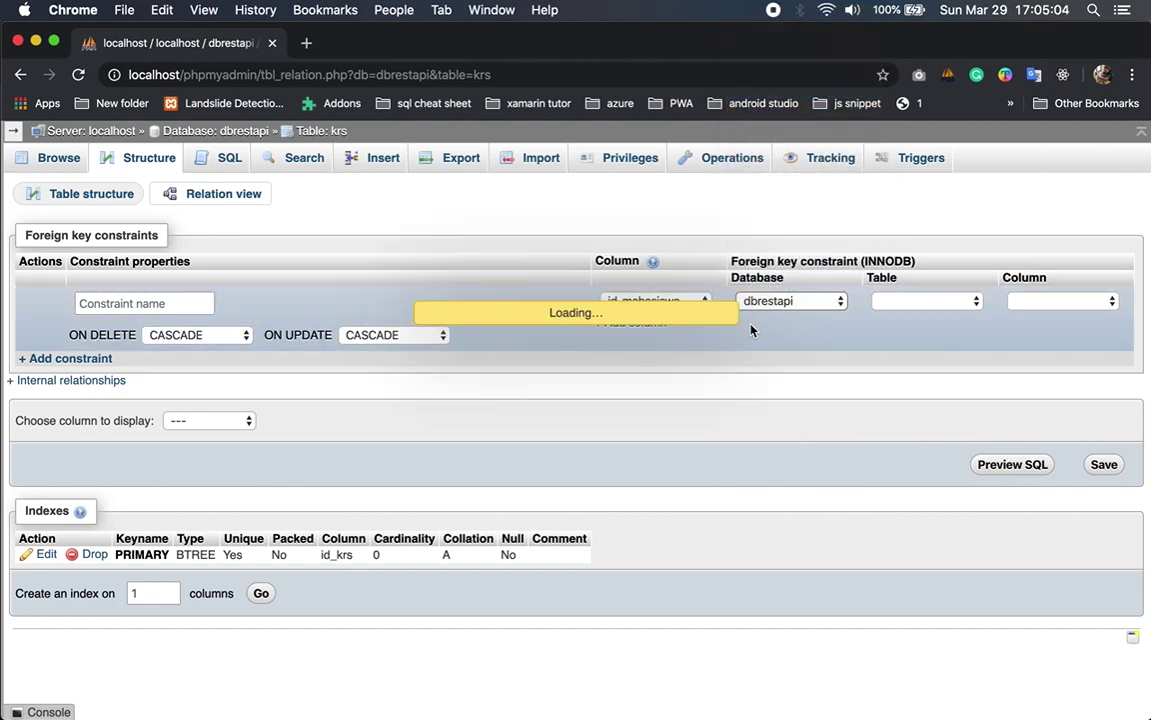
{"action": "left_click", "coordinate": [896, 303]}
{"action": "left_click", "coordinate": [927, 329]}
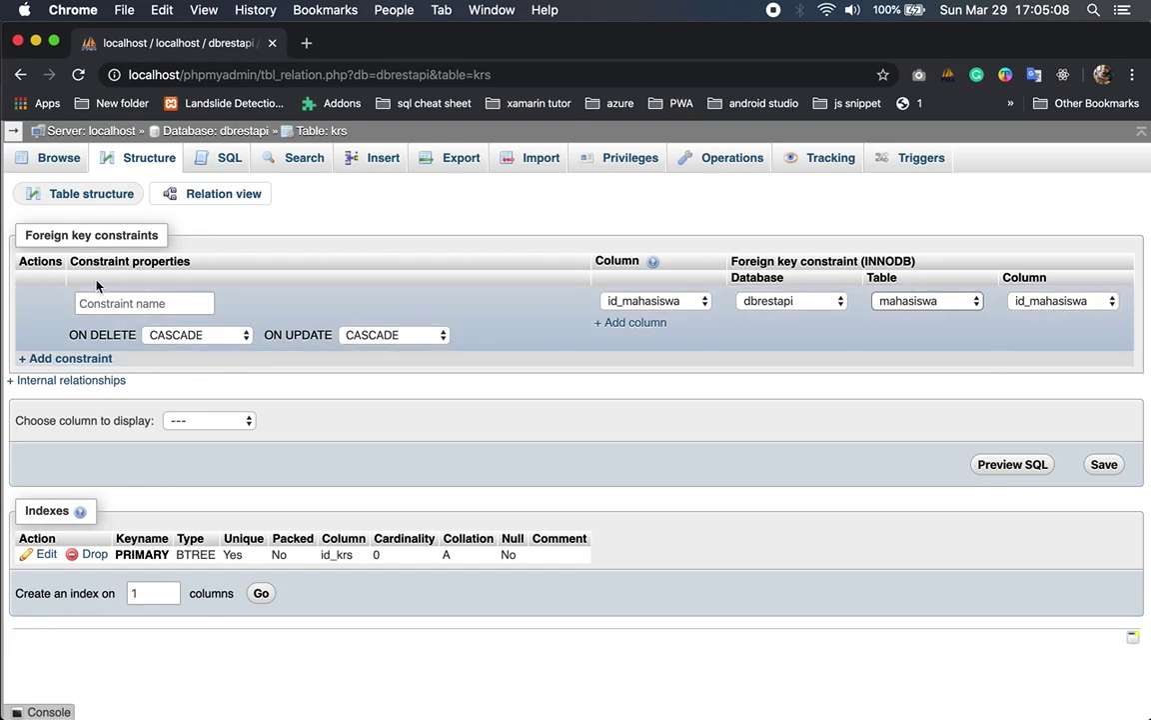
- Add a second foreign key constraint to krs with ON DELETE and ON UPDATE set to CASCADE
{"action": "left_click", "coordinate": [57, 359]}
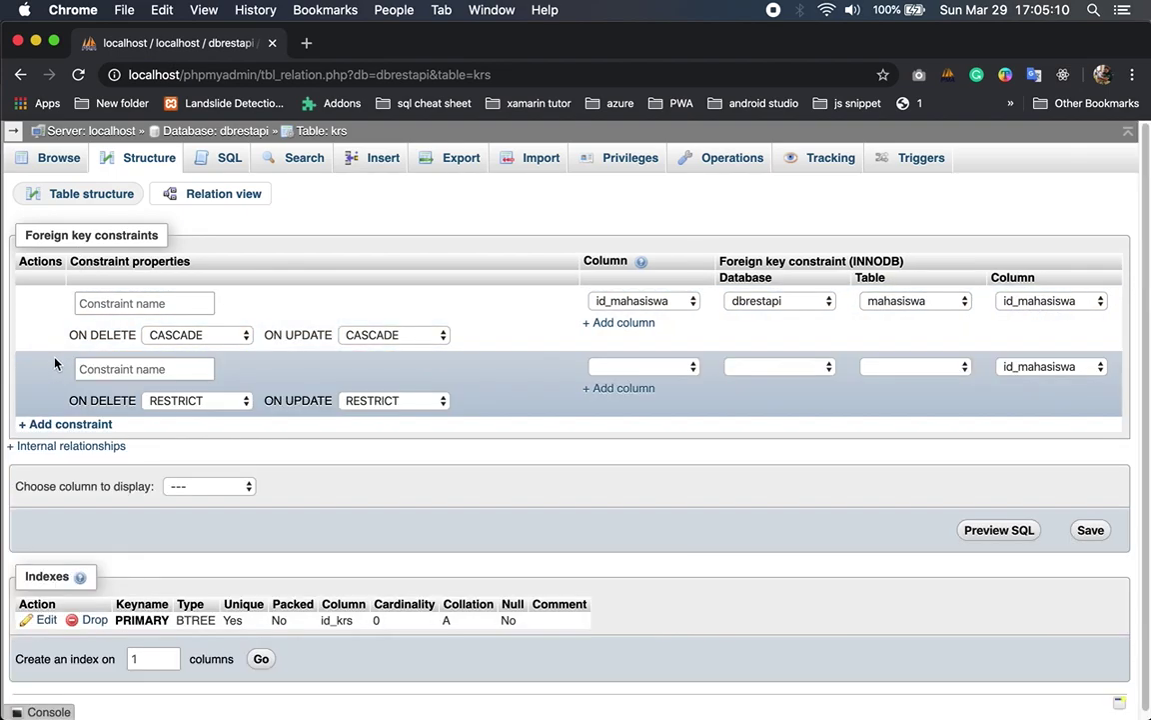
{"action": "left_click", "coordinate": [212, 402]}
{"action": "left_click", "coordinate": [180, 352]}
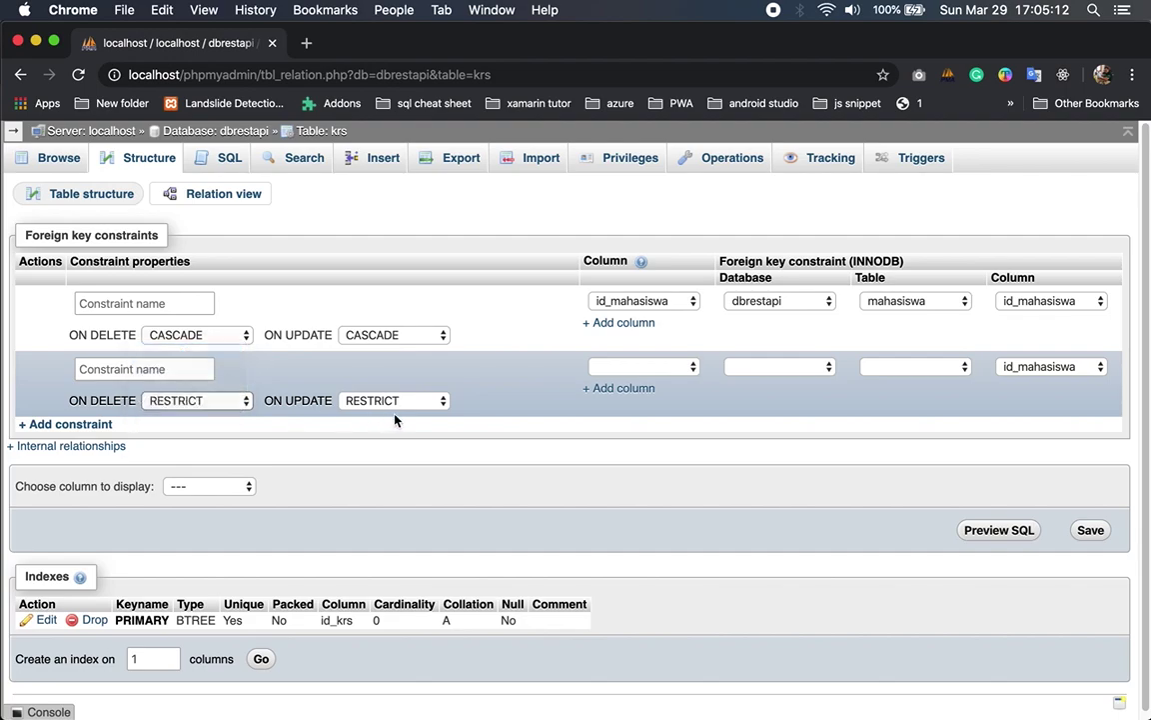
{"action": "left_click", "coordinate": [395, 401]}
{"action": "left_click", "coordinate": [365, 351]}
- Link the second constraint's id_matakuliah column to id_matakuliah in the matakuliah table of dbrestapi and save both constraints
{"action": "left_click", "coordinate": [686, 368]}
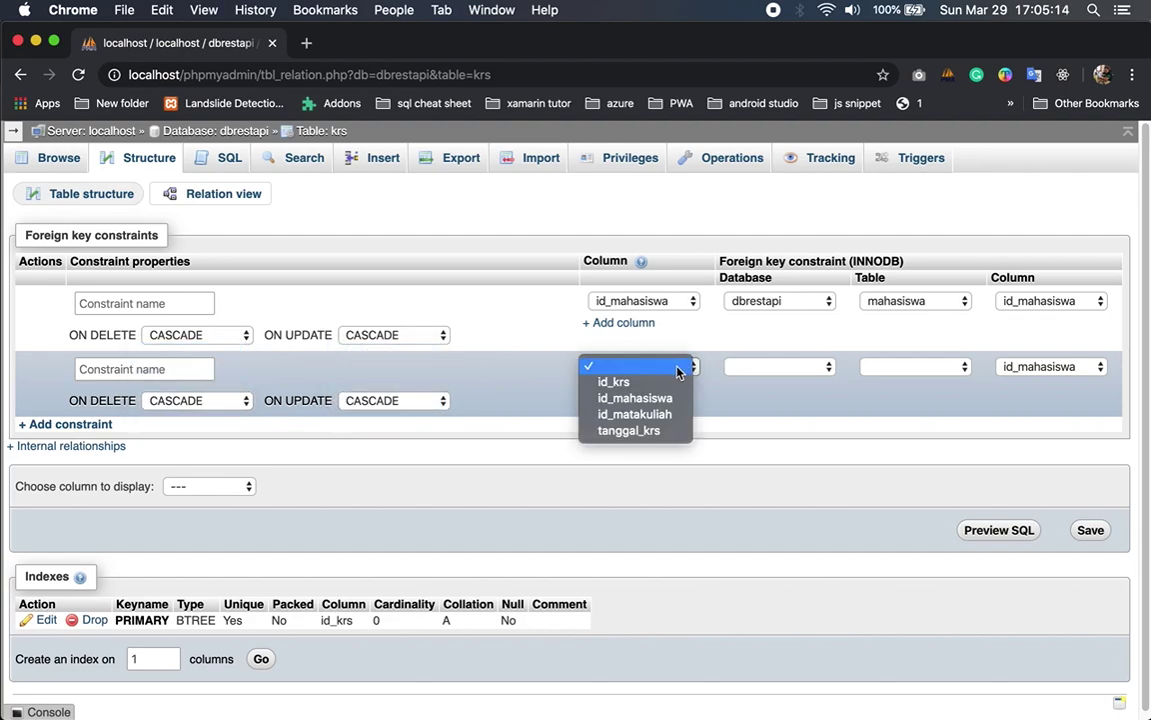
{"action": "left_click", "coordinate": [659, 413]}
{"action": "left_click", "coordinate": [798, 368]}
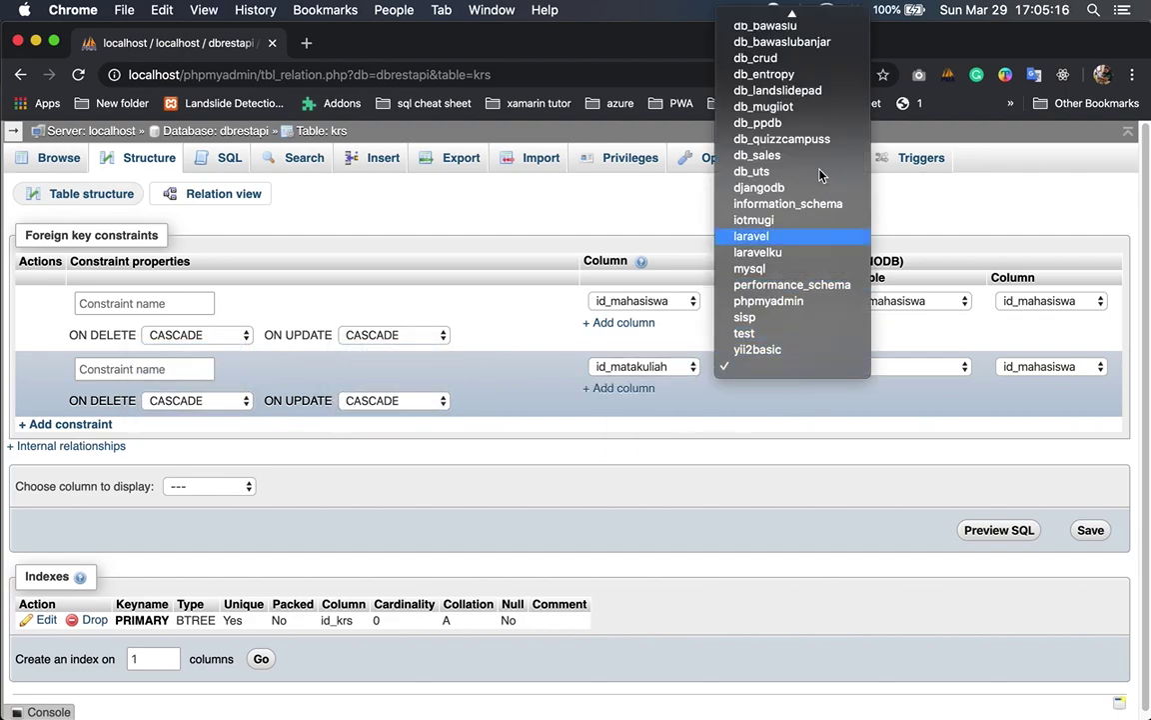
{"action": "left_click", "coordinate": [789, 60]}
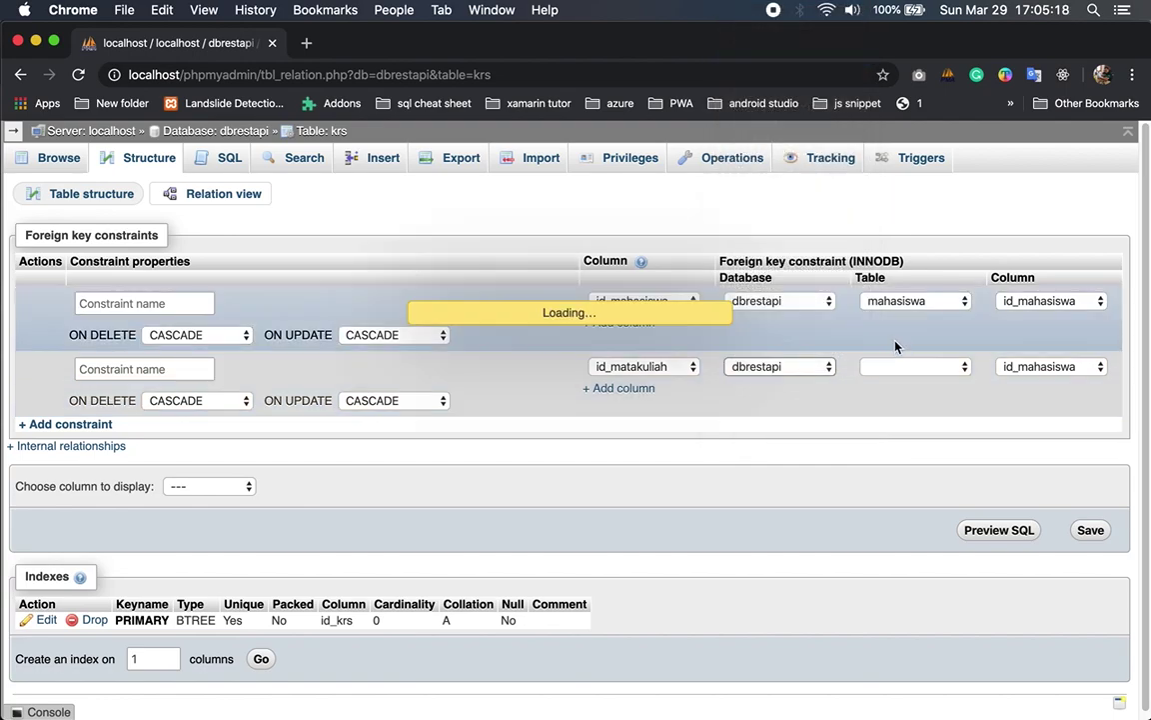
{"action": "left_click", "coordinate": [897, 366]}
{"action": "left_click", "coordinate": [909, 403]}
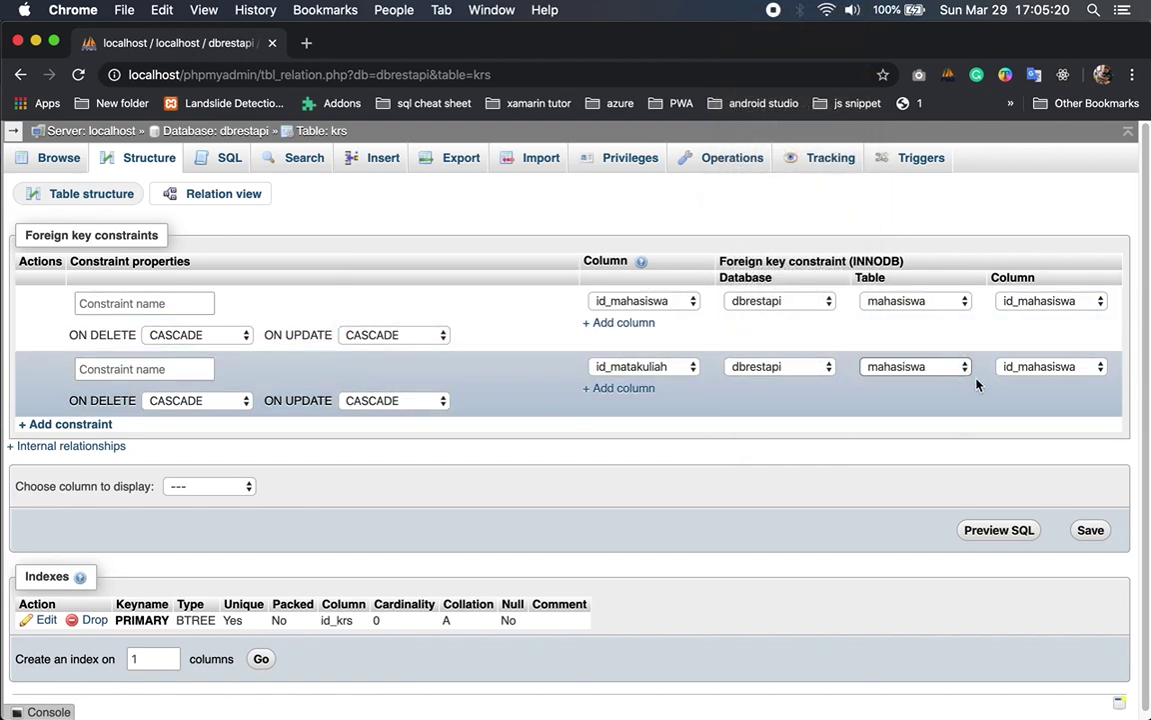
{"action": "left_click", "coordinate": [952, 367]}
{"action": "left_click", "coordinate": [918, 383]}
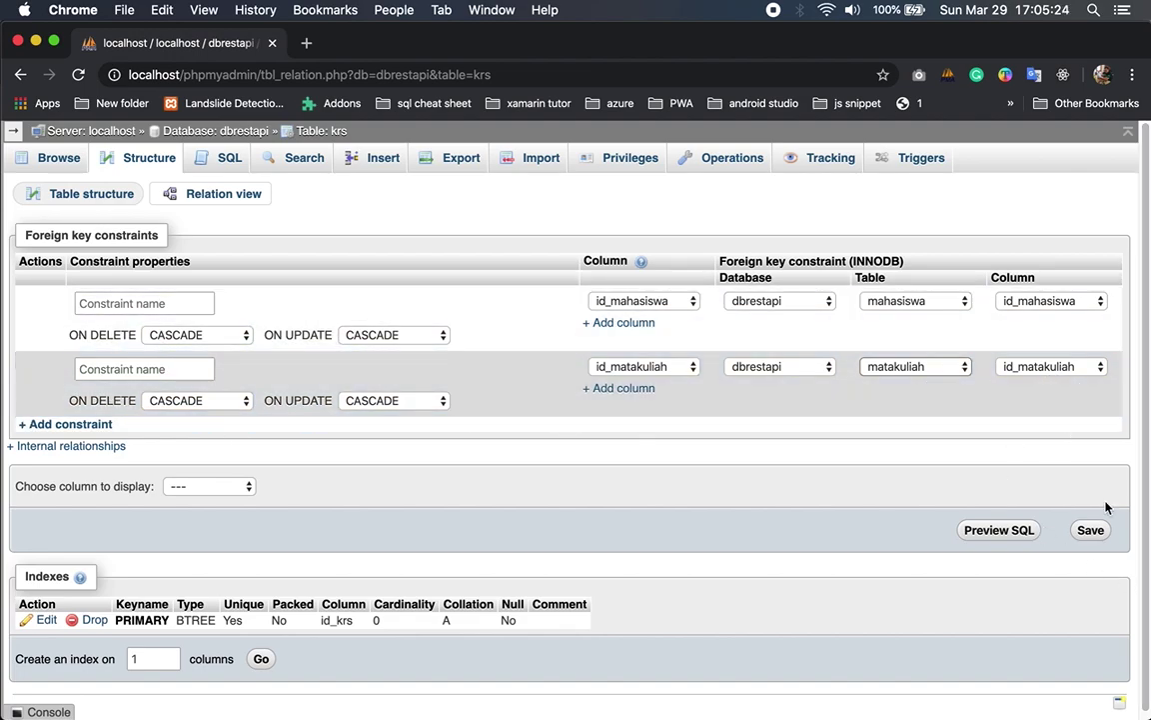
{"action": "left_click", "coordinate": [1088, 532]}
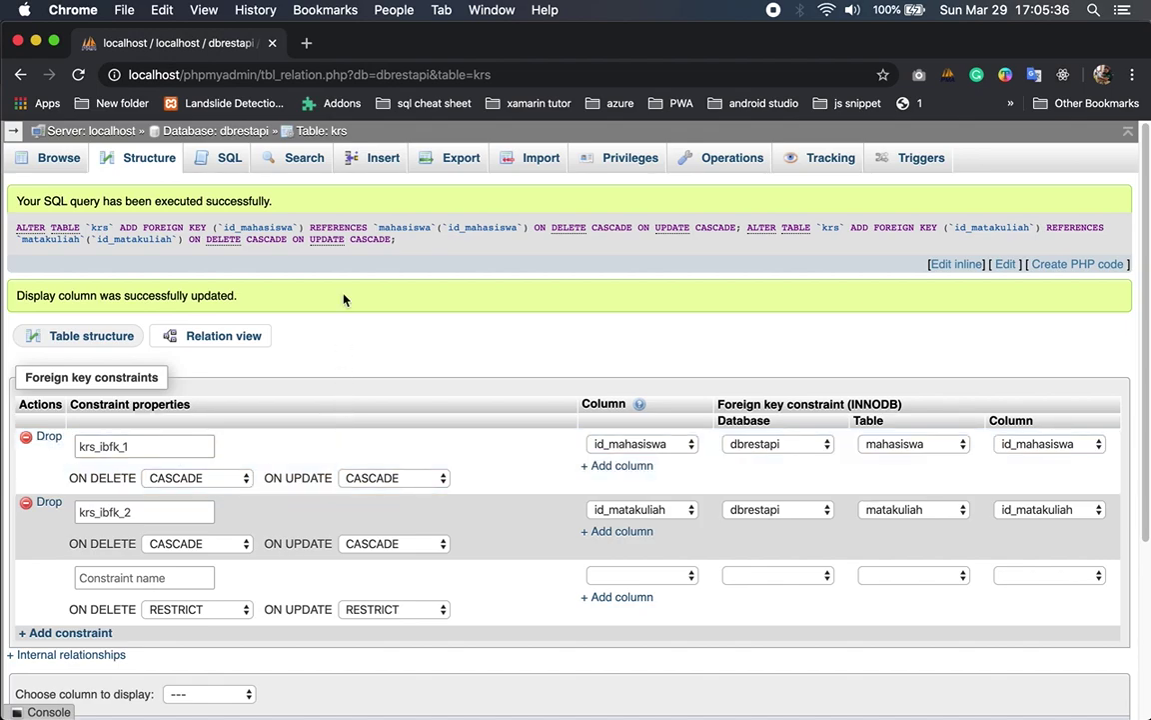
- Compare the saved relations with the table diagram in Keynote and switch back to Chrome
{"action": "left_click", "coordinate": [576, 697]}
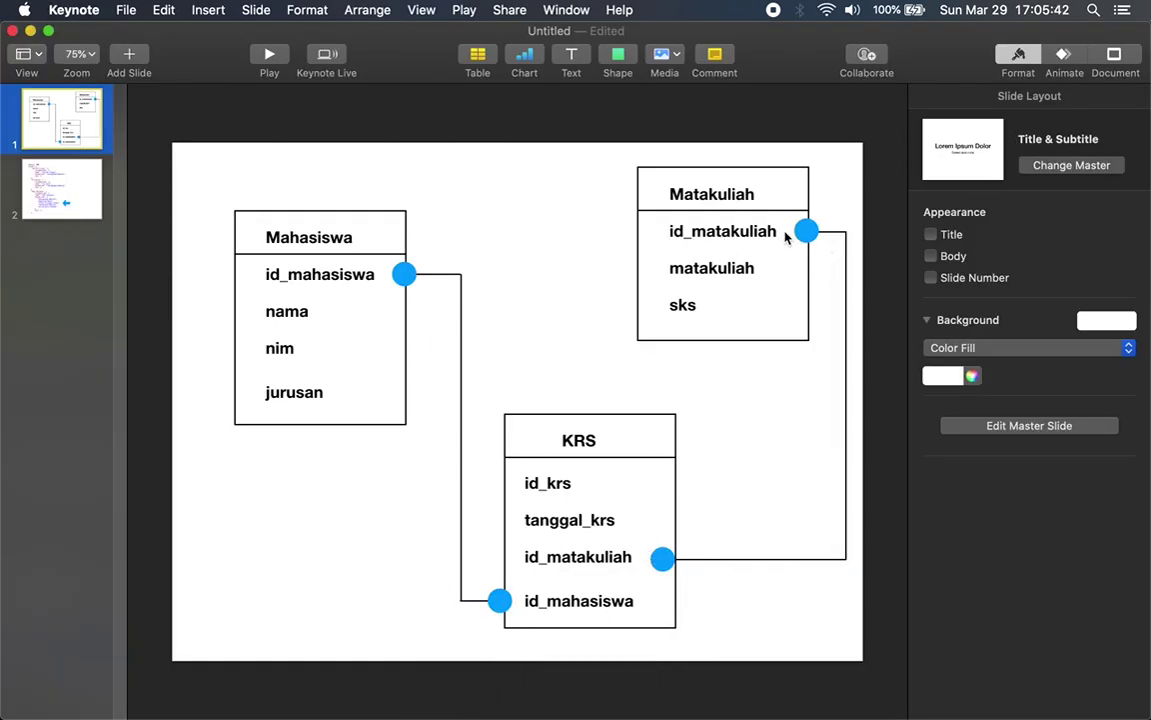
{"action": "mouse_move", "coordinate": [571, 705]}
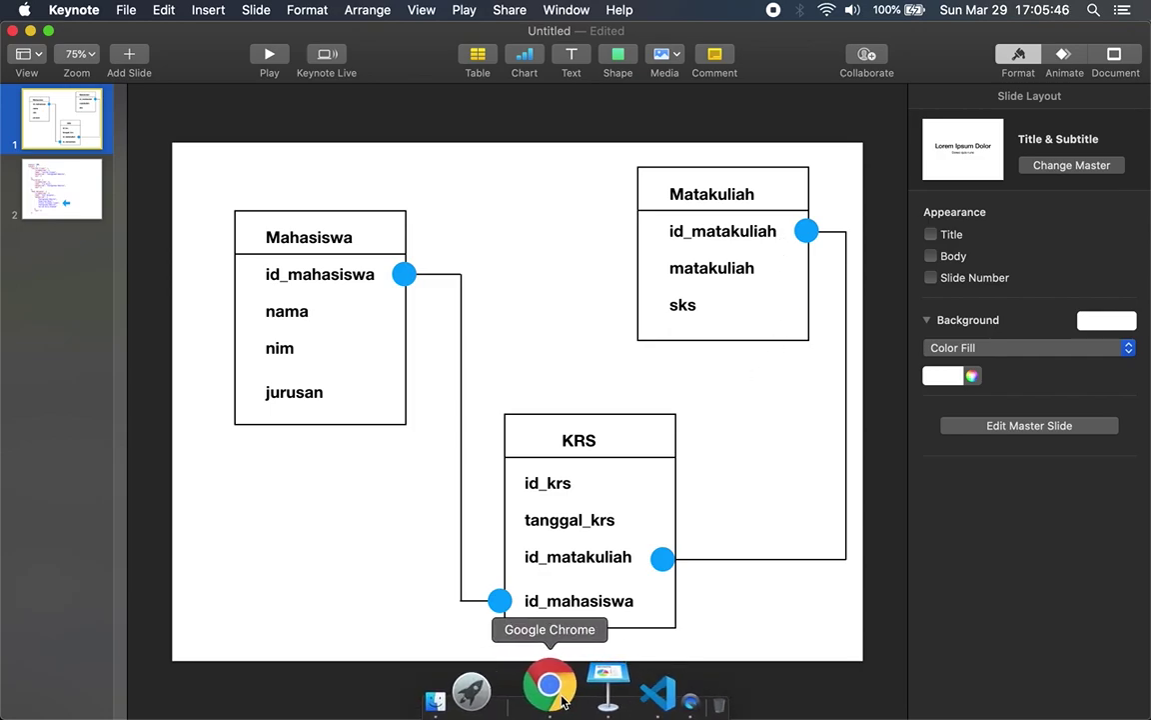
{"action": "left_click", "coordinate": [563, 703]}
- Browse the rows of the krs and mahasiswa tables in dbrestapi
{"action": "left_click", "coordinate": [22, 162]}
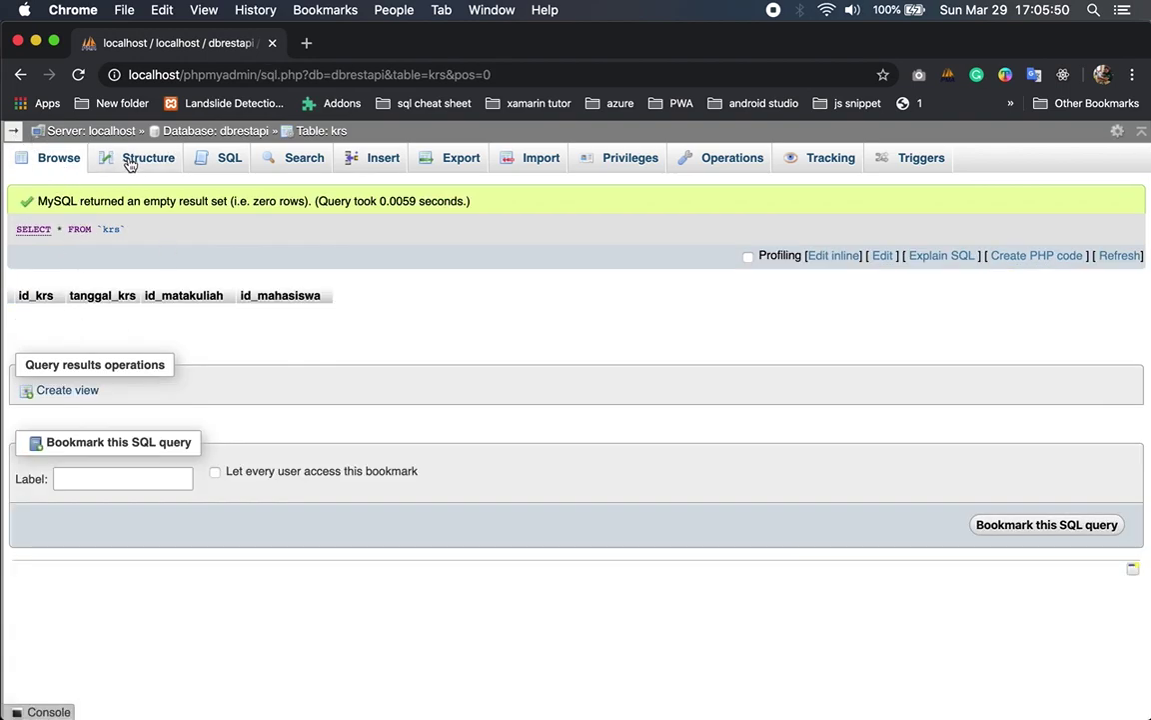
{"action": "left_click", "coordinate": [37, 160]}
{"action": "left_click", "coordinate": [13, 131]}
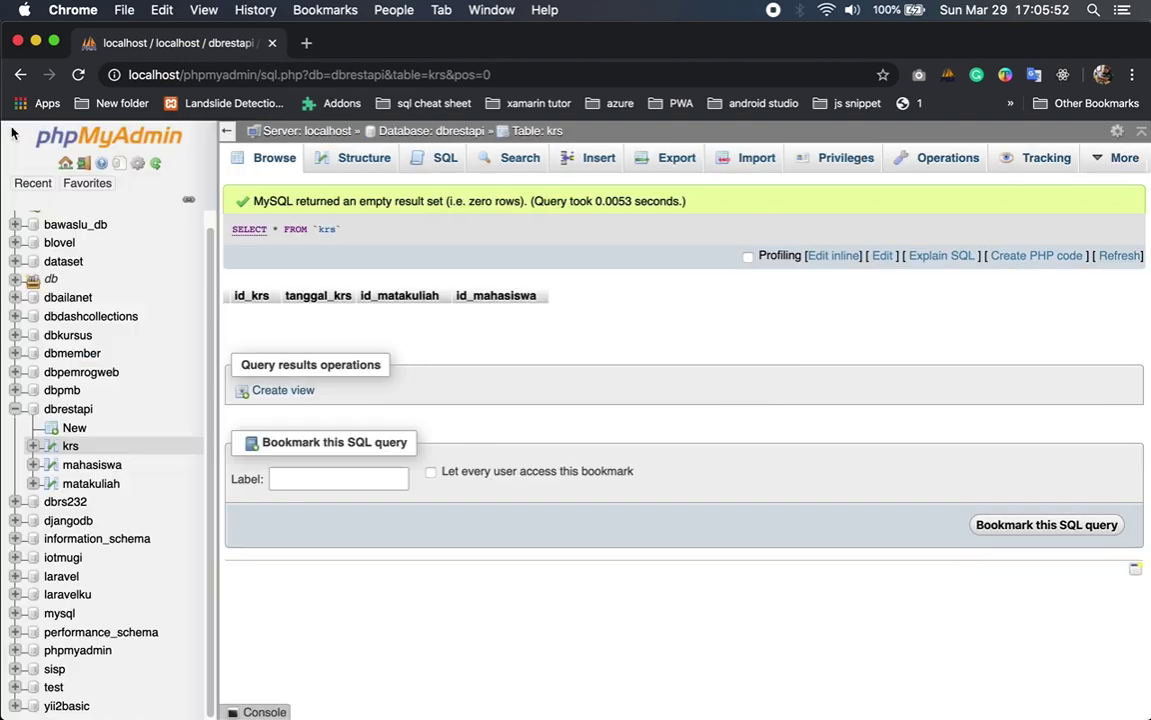
{"action": "left_click", "coordinate": [92, 465]}
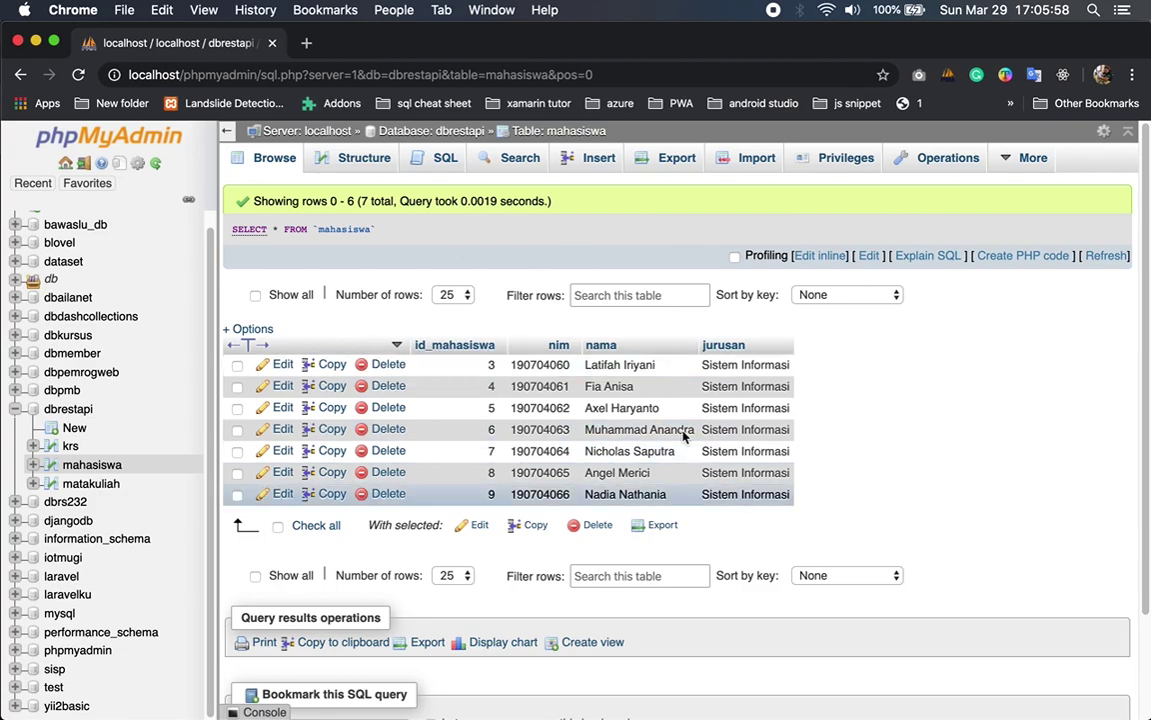
- Start a new row in the matakuliah table with matakuliah Algoritma Dasar and sks 3
{"action": "left_click", "coordinate": [88, 484]}
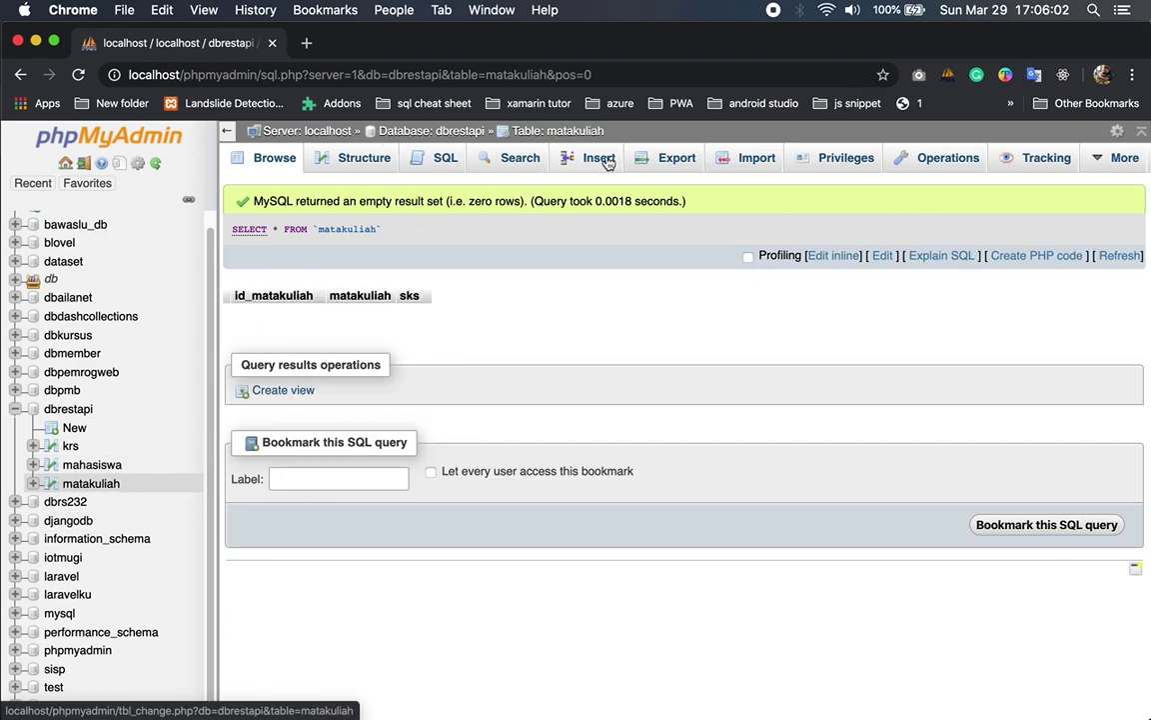
{"action": "left_click", "coordinate": [599, 157]}
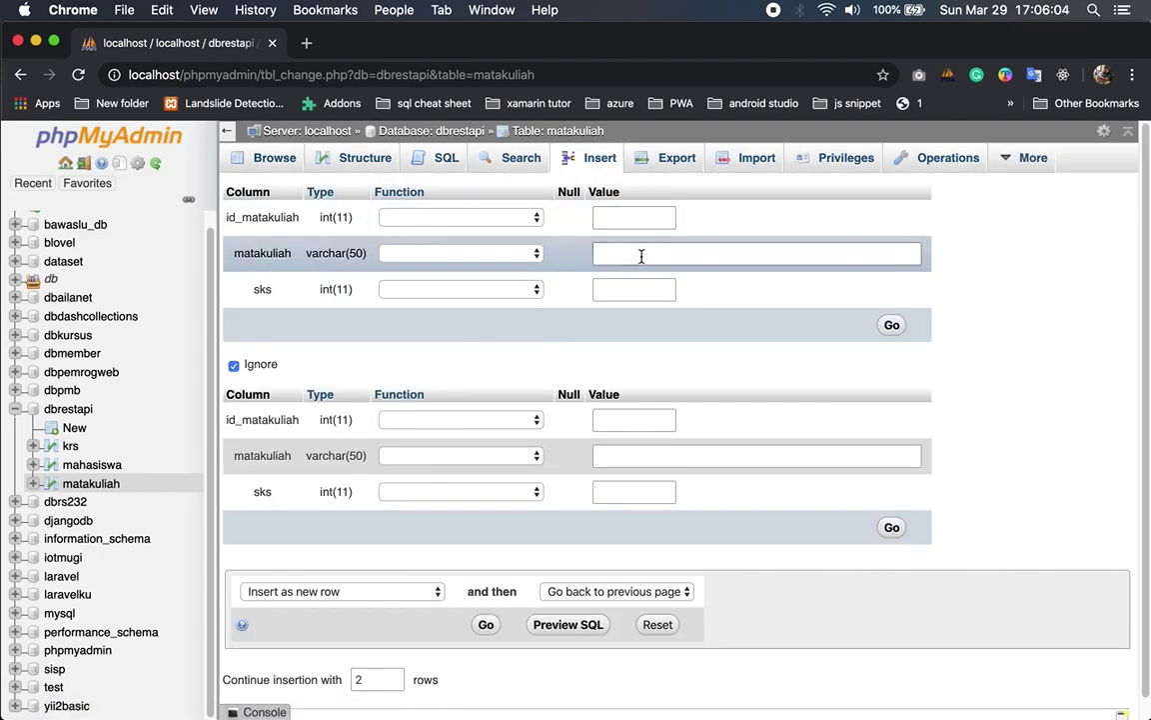
{"action": "left_click", "coordinate": [641, 256]}
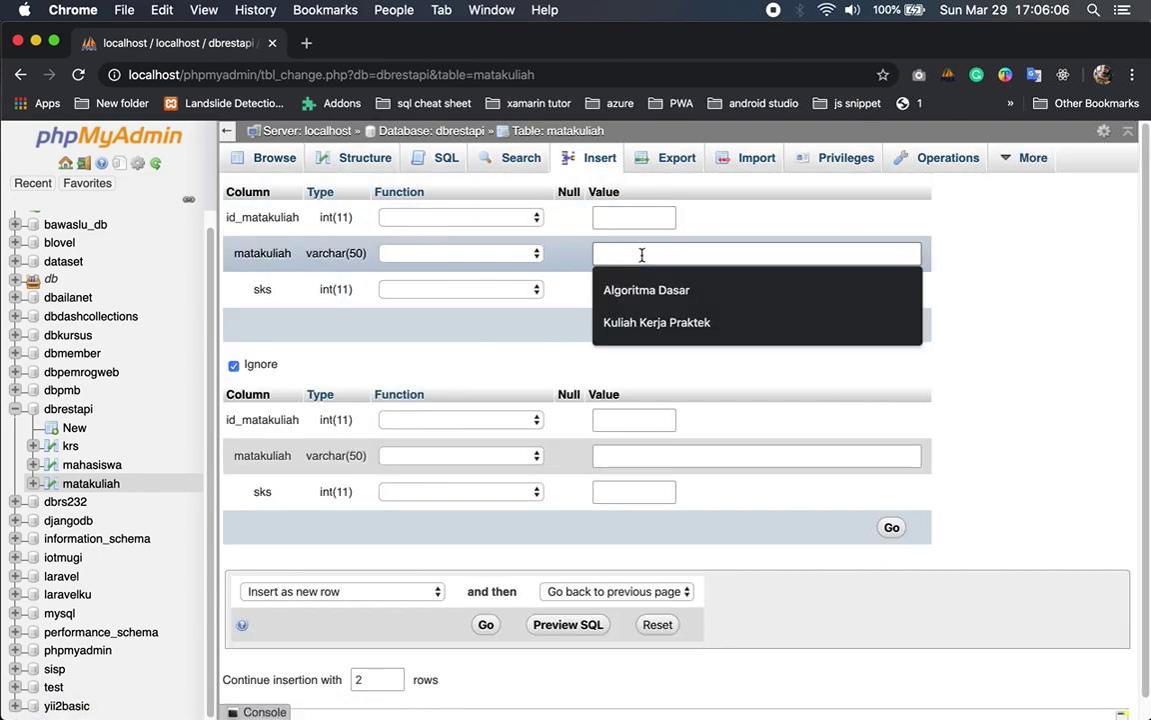
{"action": "left_click", "coordinate": [704, 290]}
{"action": "left_click", "coordinate": [632, 291]}
{"action": "left_click", "coordinate": [629, 326]}
- Fill the second matakuliah row with Proyek Perangkat Lunak and sks 3, and insert both rows
{"action": "left_click", "coordinate": [661, 456]}
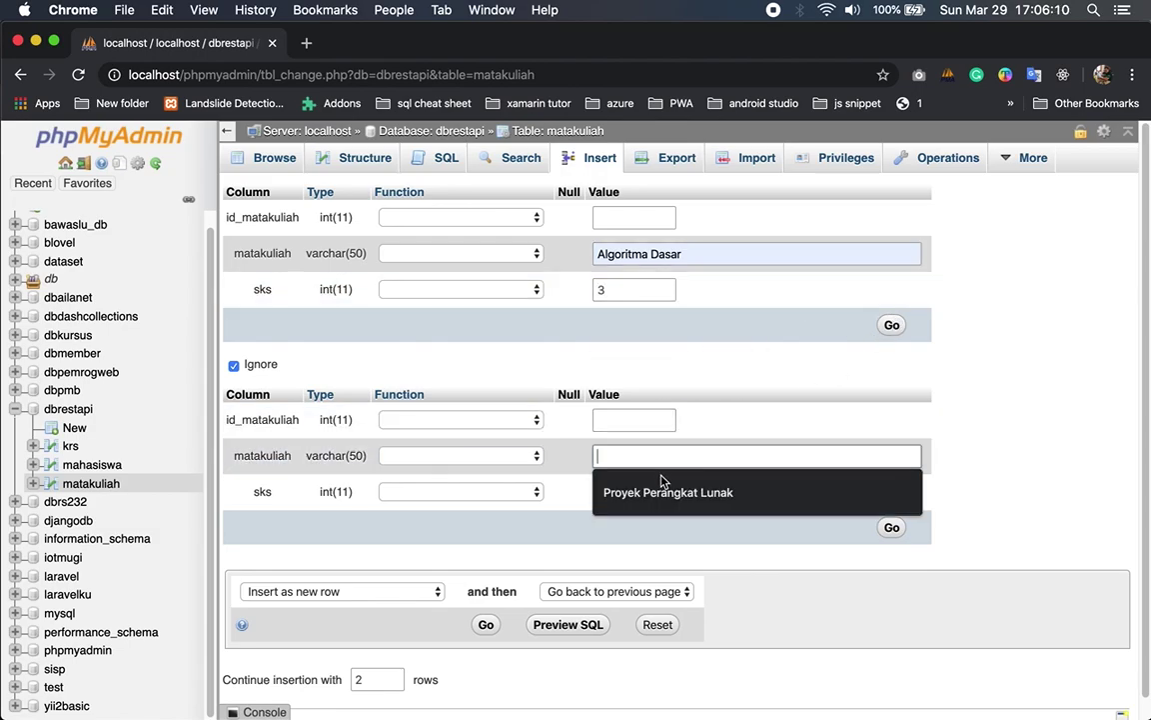
{"action": "left_click", "coordinate": [661, 489]}
{"action": "left_click", "coordinate": [647, 491]}
{"action": "left_click", "coordinate": [639, 528]}
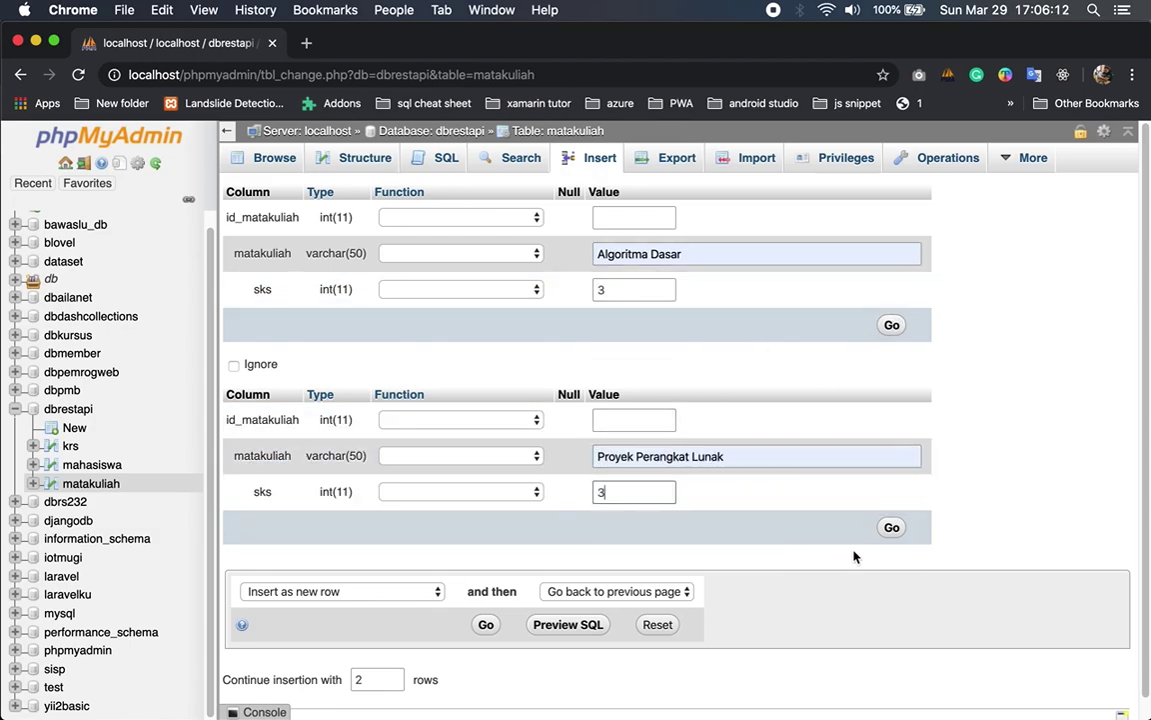
{"action": "left_click", "coordinate": [487, 625]}
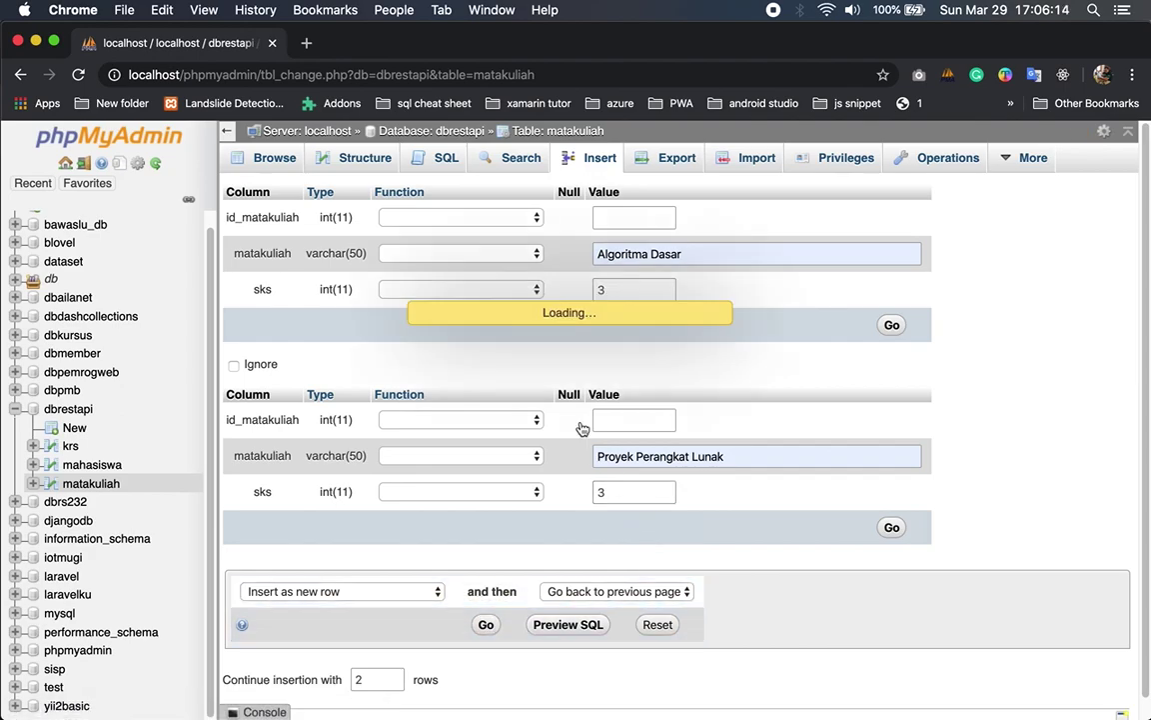
- Insert two more matakuliah rows, Pemrograman Website and Manajemen Proyek, each with sks 3
{"action": "left_click", "coordinate": [590, 160]}
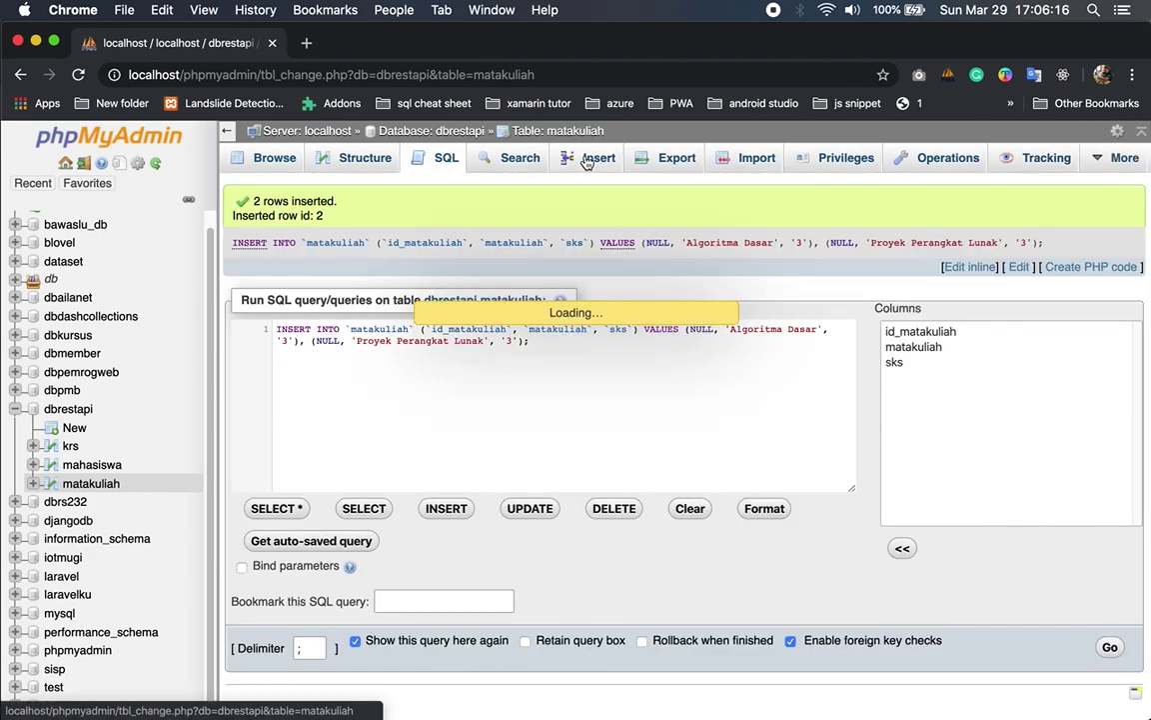
{"action": "left_click", "coordinate": [626, 254]}
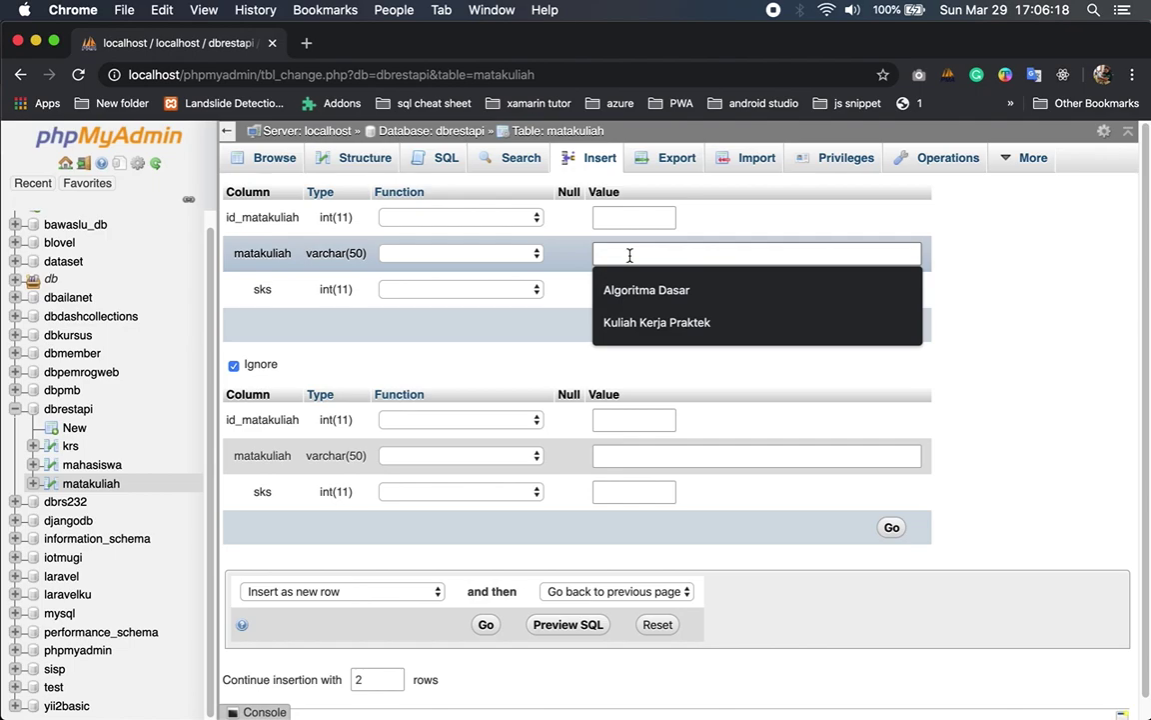
{"action": "type", "text": "Pemrograman Website"}
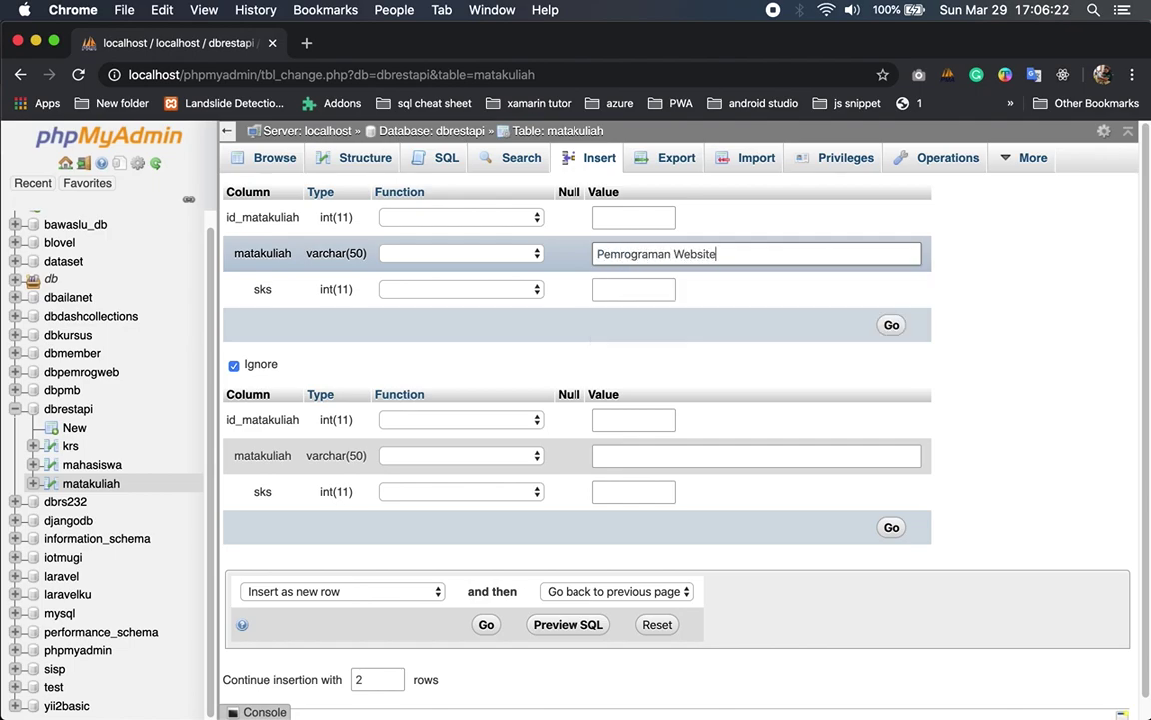
{"action": "left_click", "coordinate": [633, 289]}
{"action": "type", "text": "3"}
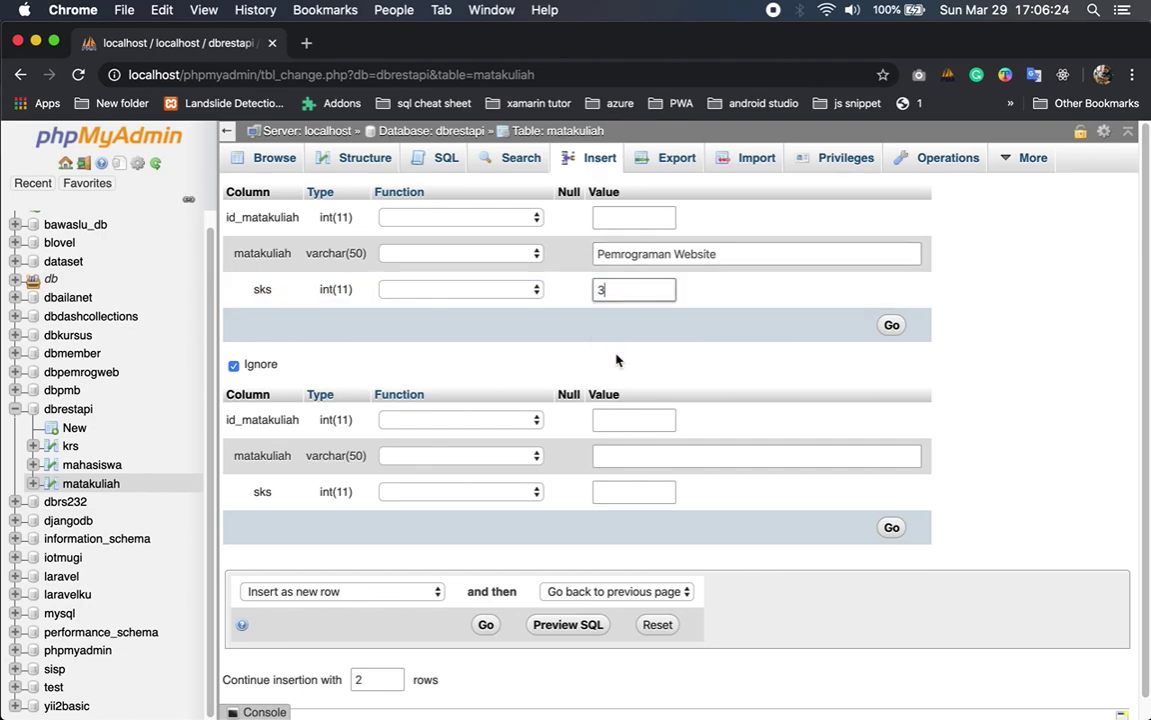
{"action": "left_click", "coordinate": [646, 455]}
{"action": "type", "text": "Manajemen Proyek"}
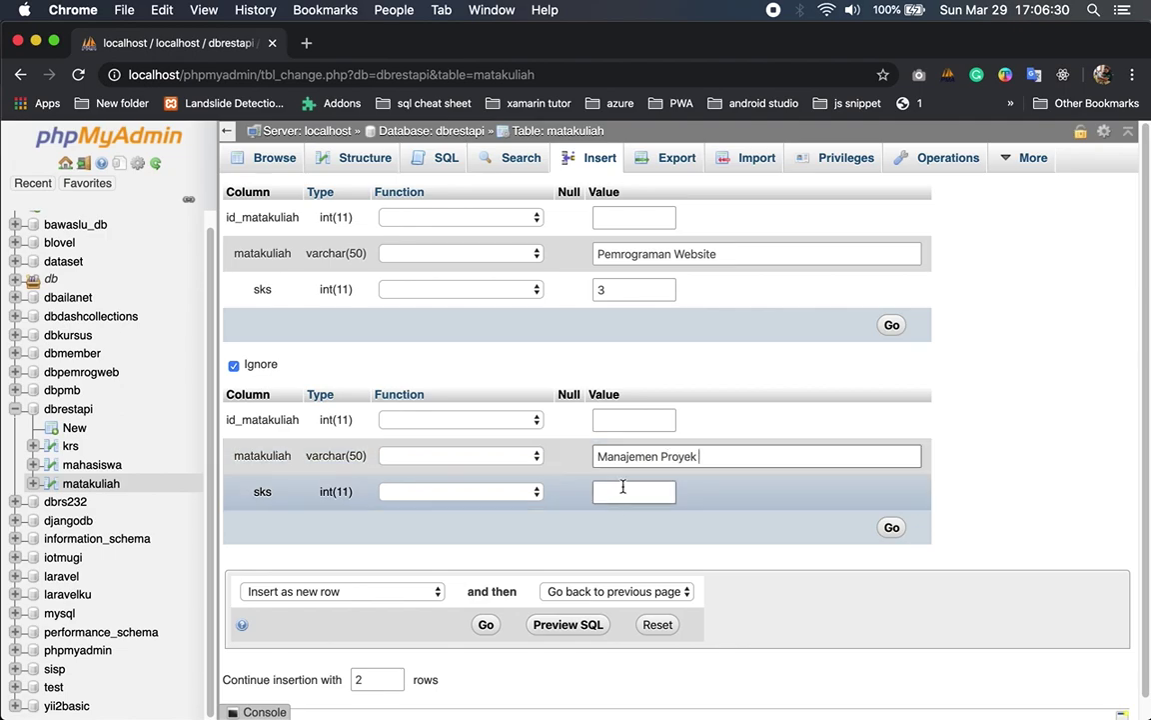
{"action": "left_click", "coordinate": [485, 624]}
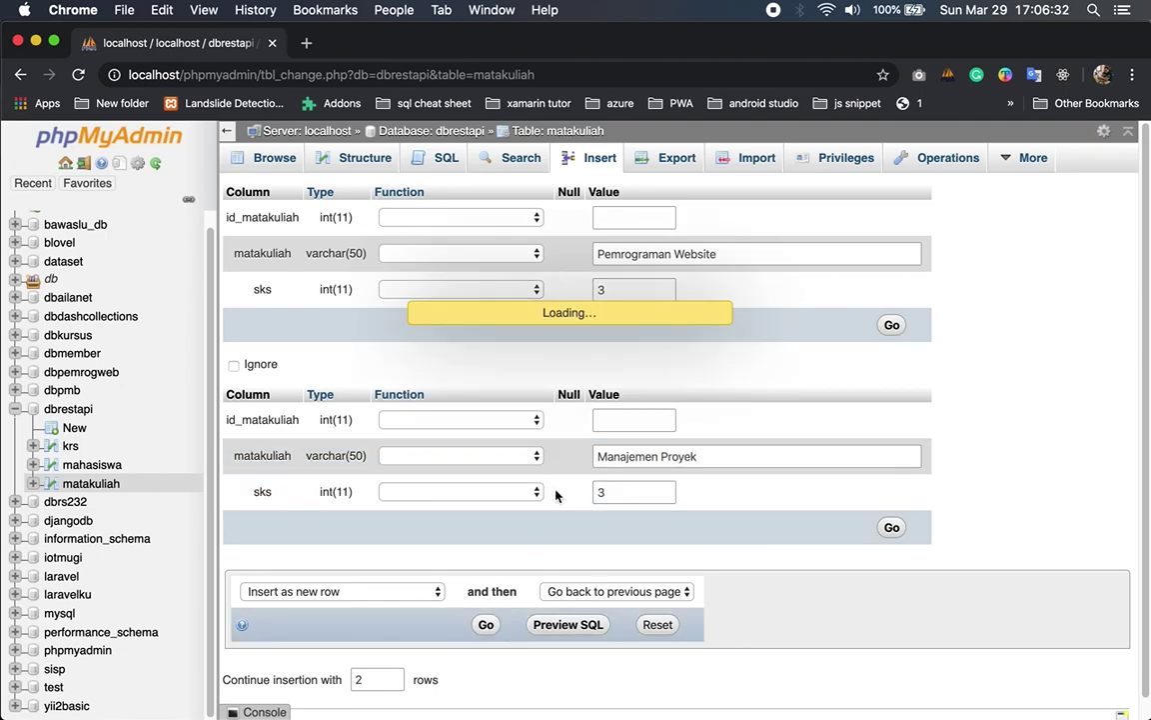
- Start another matakuliah row with matakuliah Basis Data and sks 3
{"action": "left_click", "coordinate": [594, 157]}
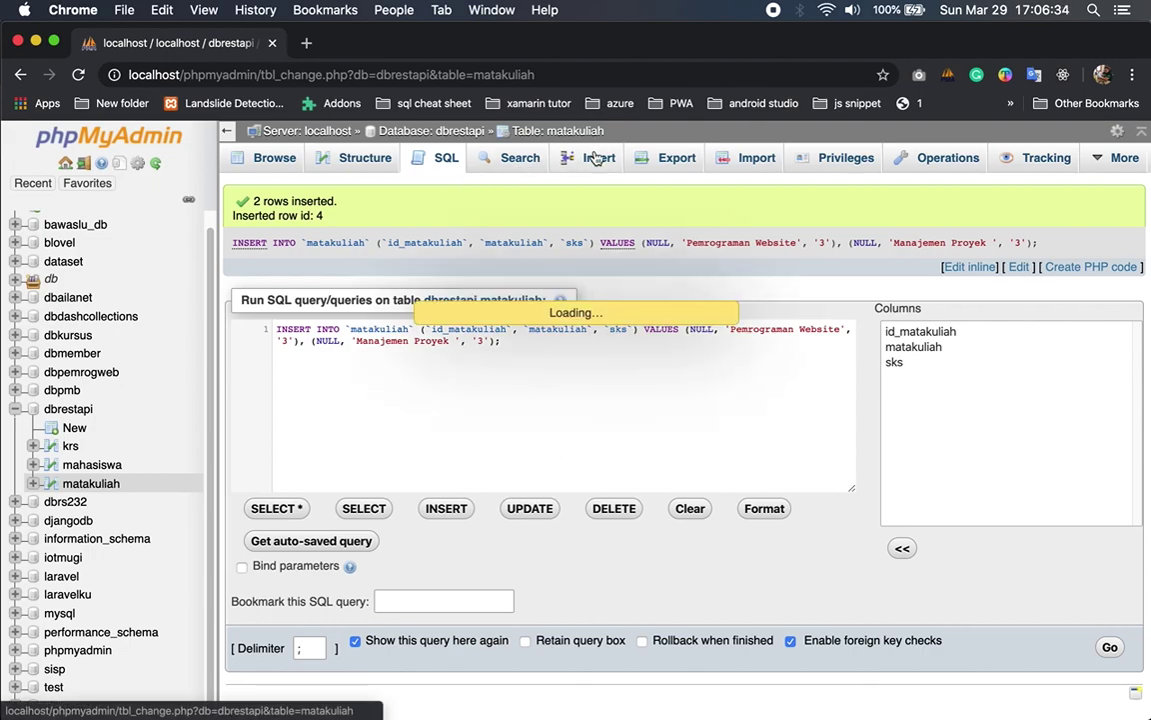
{"action": "left_click", "coordinate": [640, 252]}
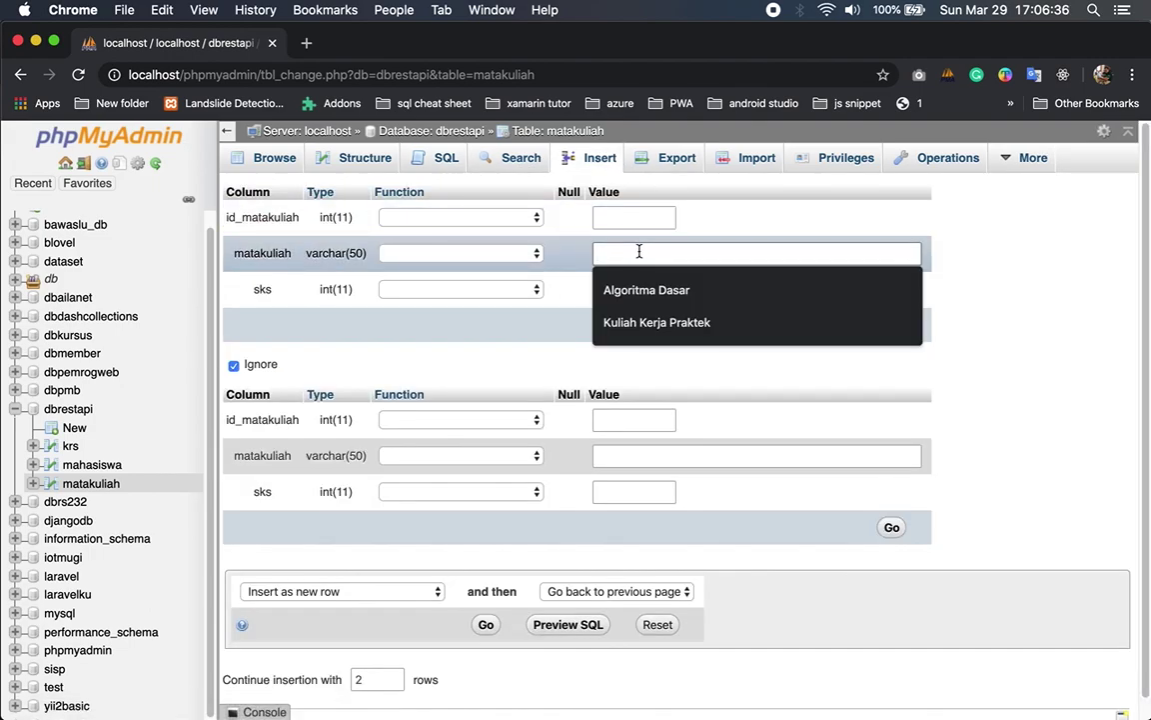
{"action": "type", "text": "Basis Data"}
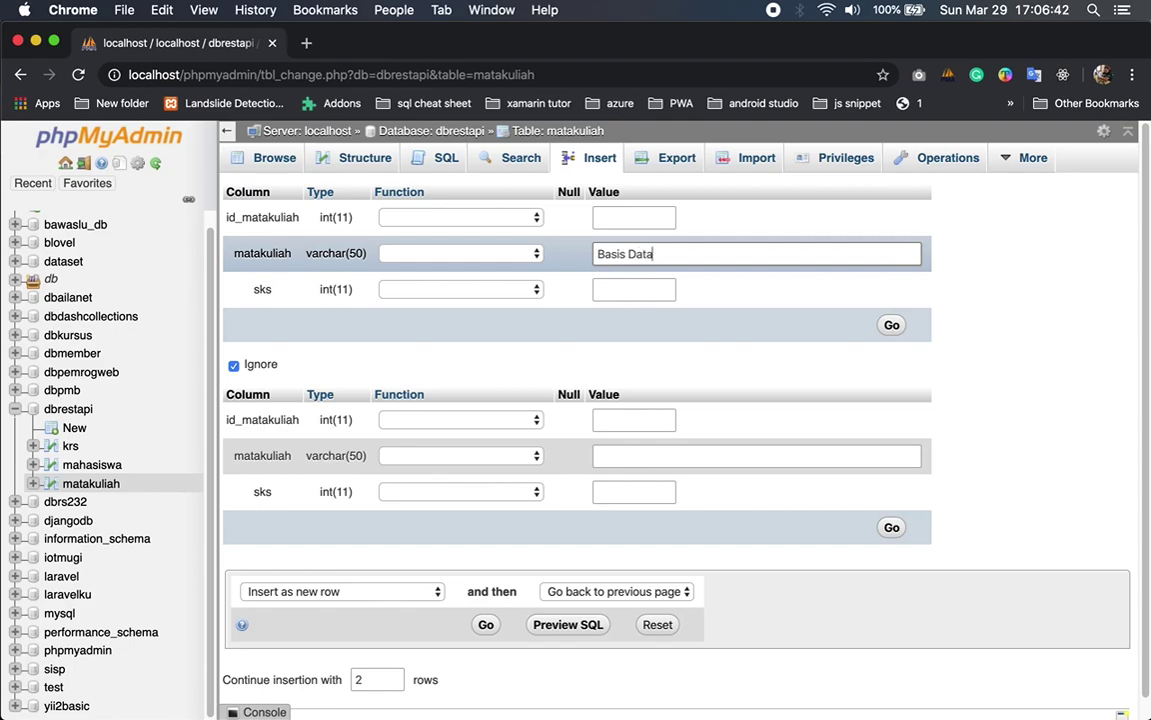
{"action": "left_click", "coordinate": [650, 289]}
{"action": "type", "text": "3"}
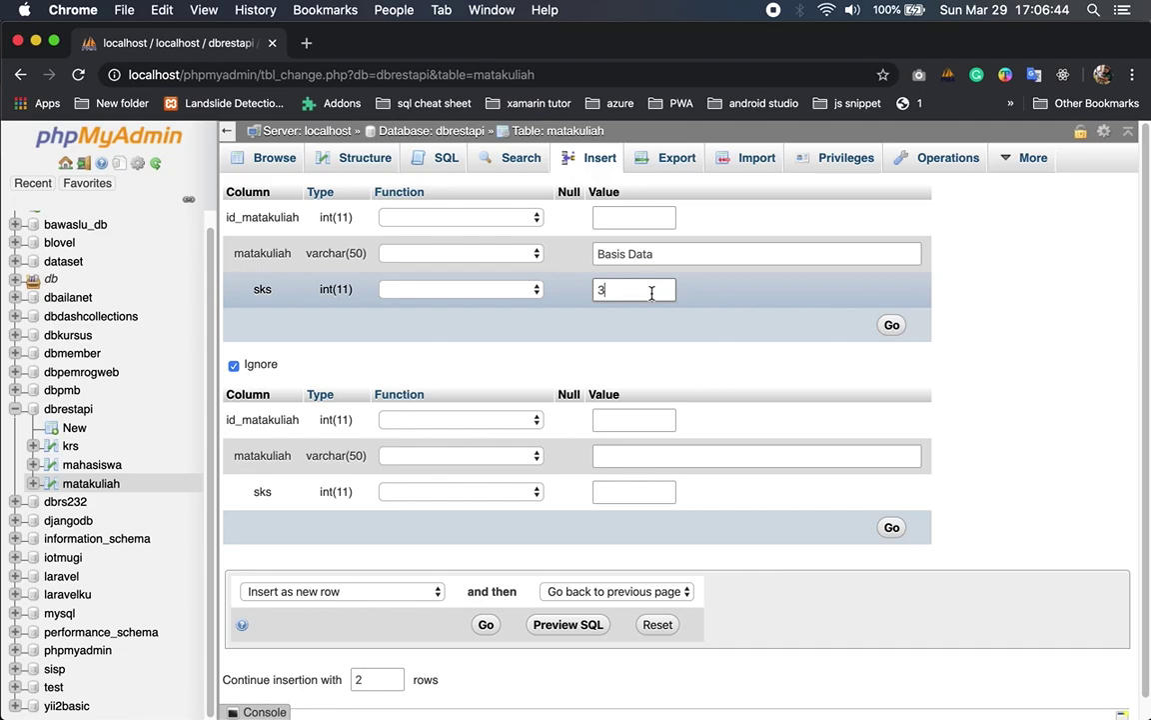
- Fill the second row with Sistem Operasi and sks 3, insert both rows, and browse the matakuliah table
{"action": "left_click", "coordinate": [658, 456]}
{"action": "type", "text": "Sistem Operasi"}
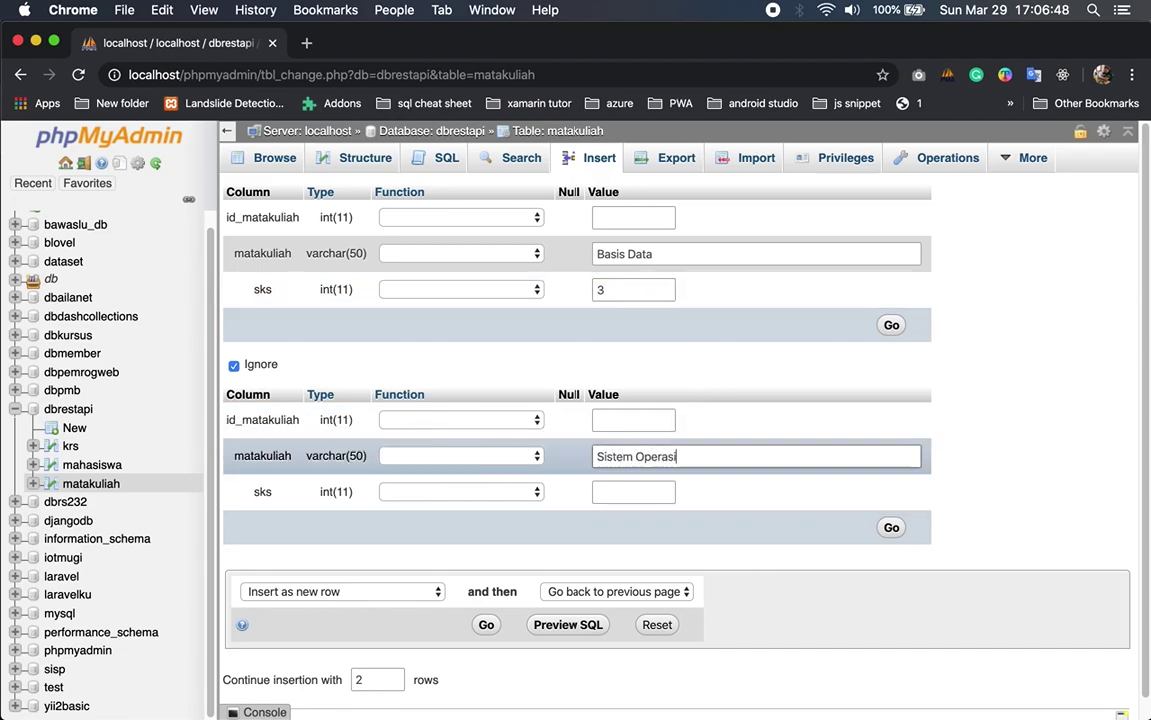
{"action": "left_click", "coordinate": [649, 492]}
{"action": "type", "text": "3"}
{"action": "left_click", "coordinate": [486, 626]}
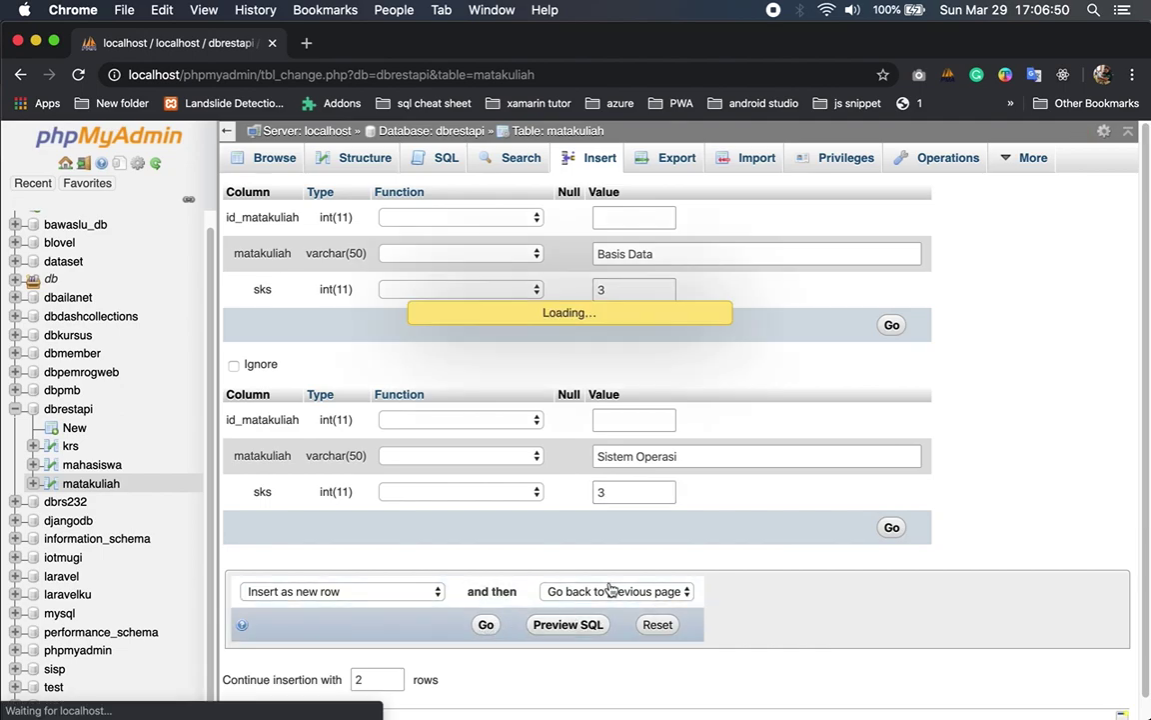
{"action": "left_click", "coordinate": [268, 158]}
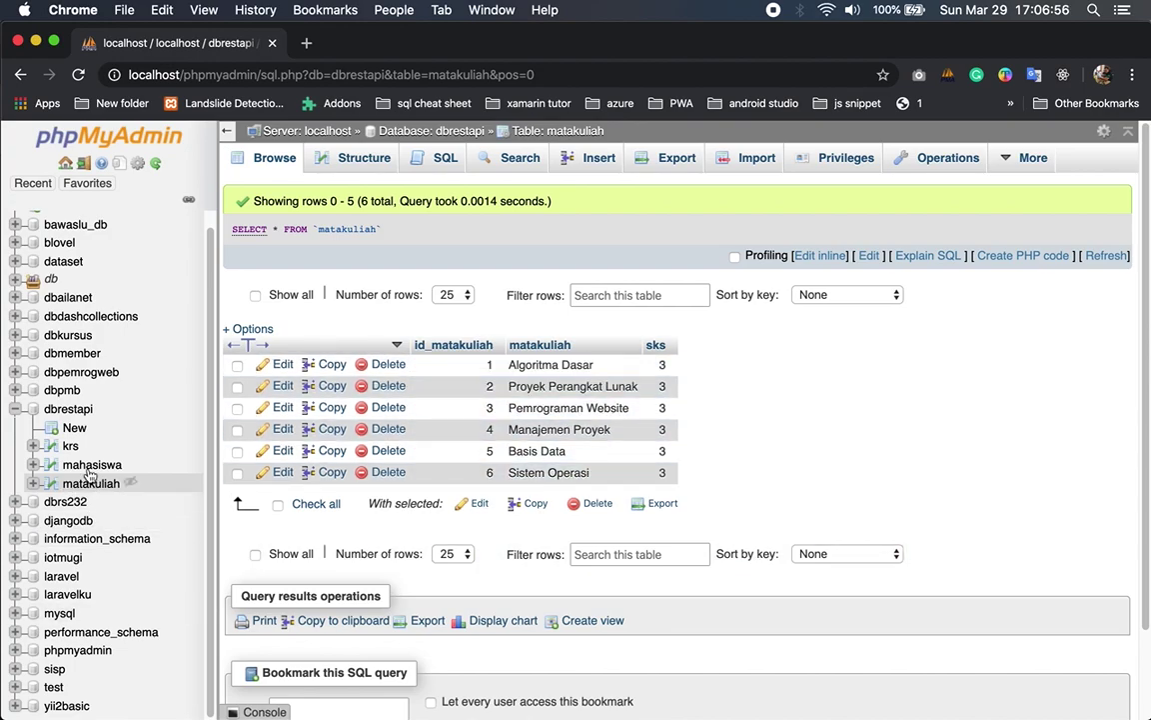
- Start a new krs row with tanggal_krs 2020-03-29, id_matakuliah 1 - Algoritma Dasar, and id_mahasiswa 5
{"action": "left_click", "coordinate": [70, 446]}
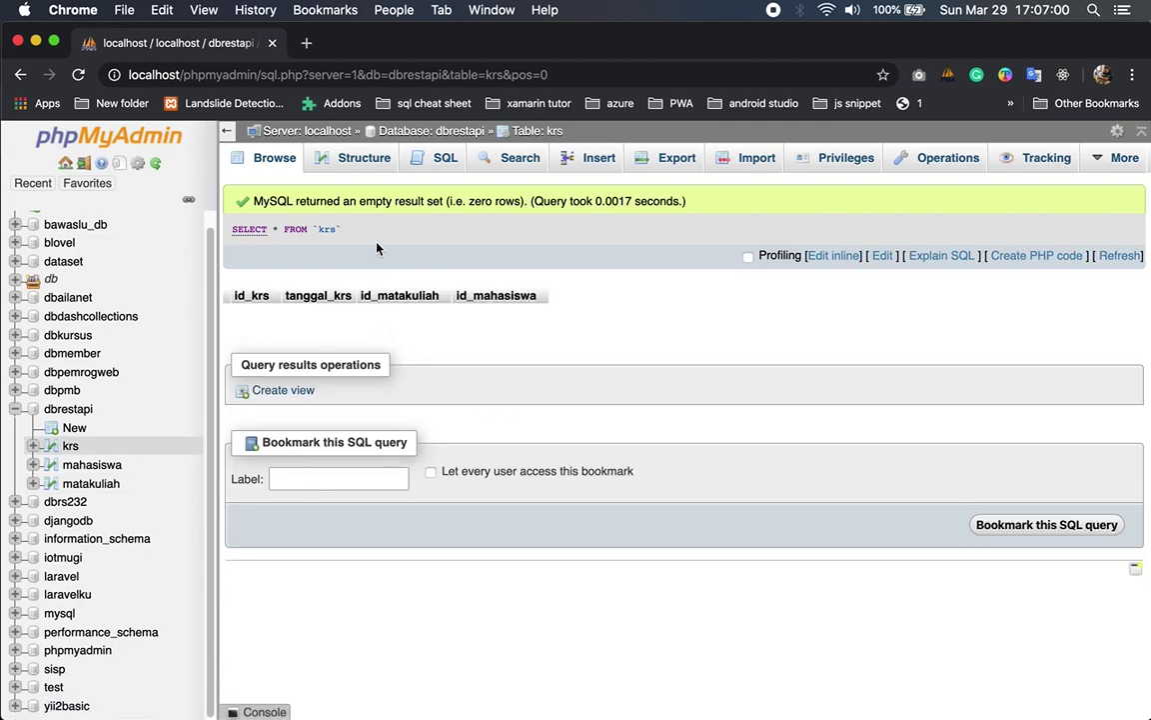
{"action": "left_click", "coordinate": [598, 160]}
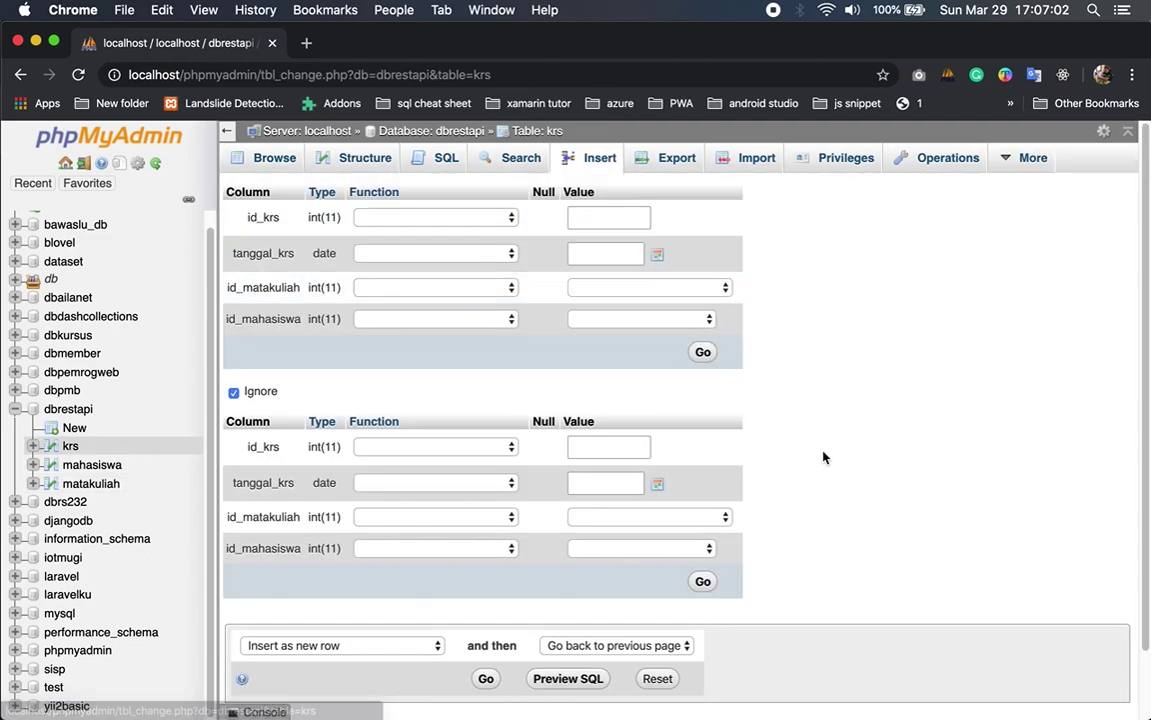
{"action": "left_click", "coordinate": [658, 255]}
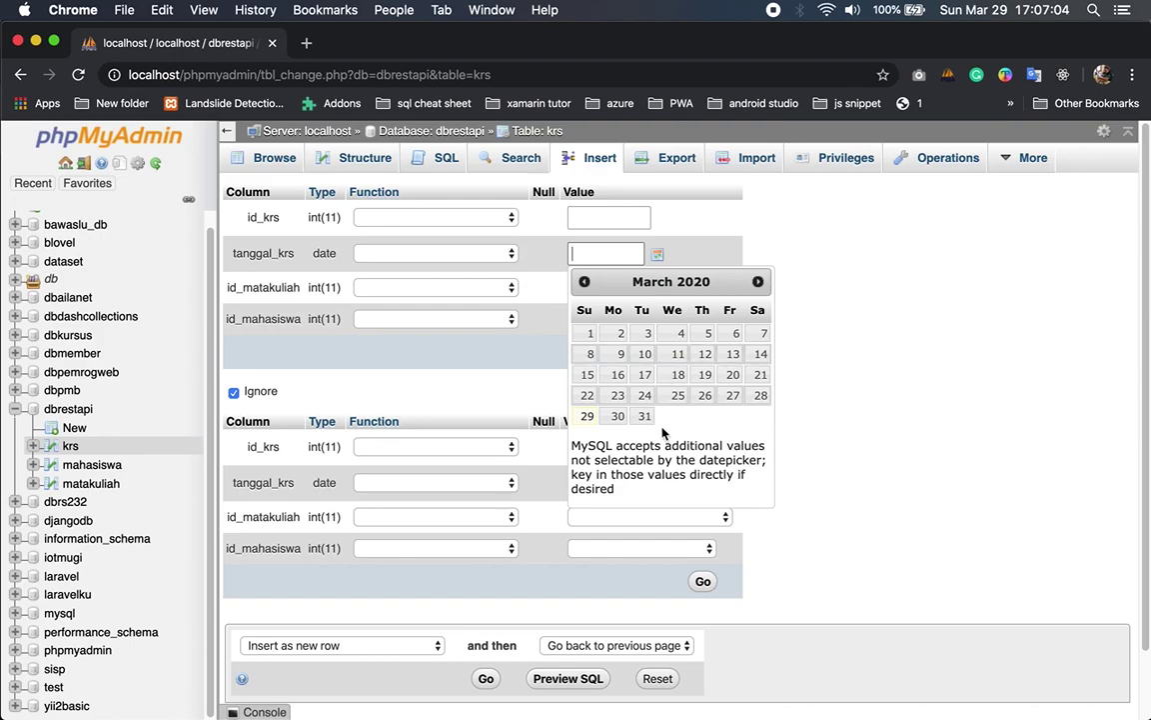
{"action": "left_click", "coordinate": [588, 414]}
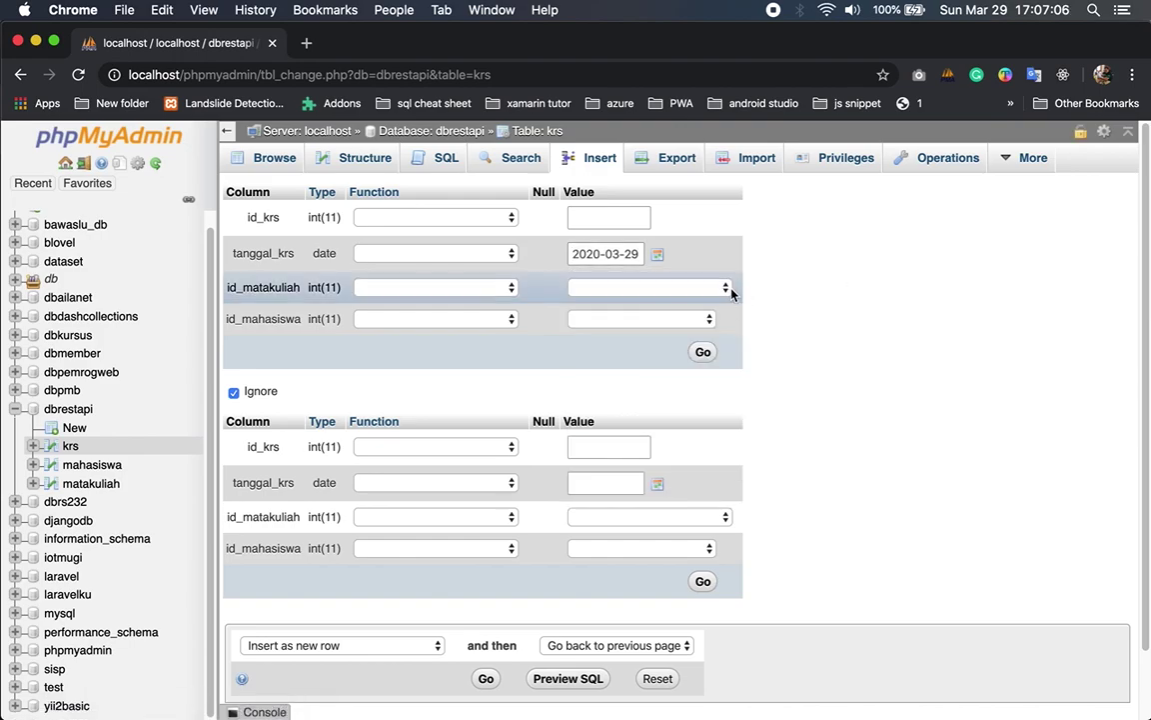
{"action": "left_click", "coordinate": [650, 287]}
{"action": "left_click", "coordinate": [873, 260]}
{"action": "left_click", "coordinate": [707, 290]}
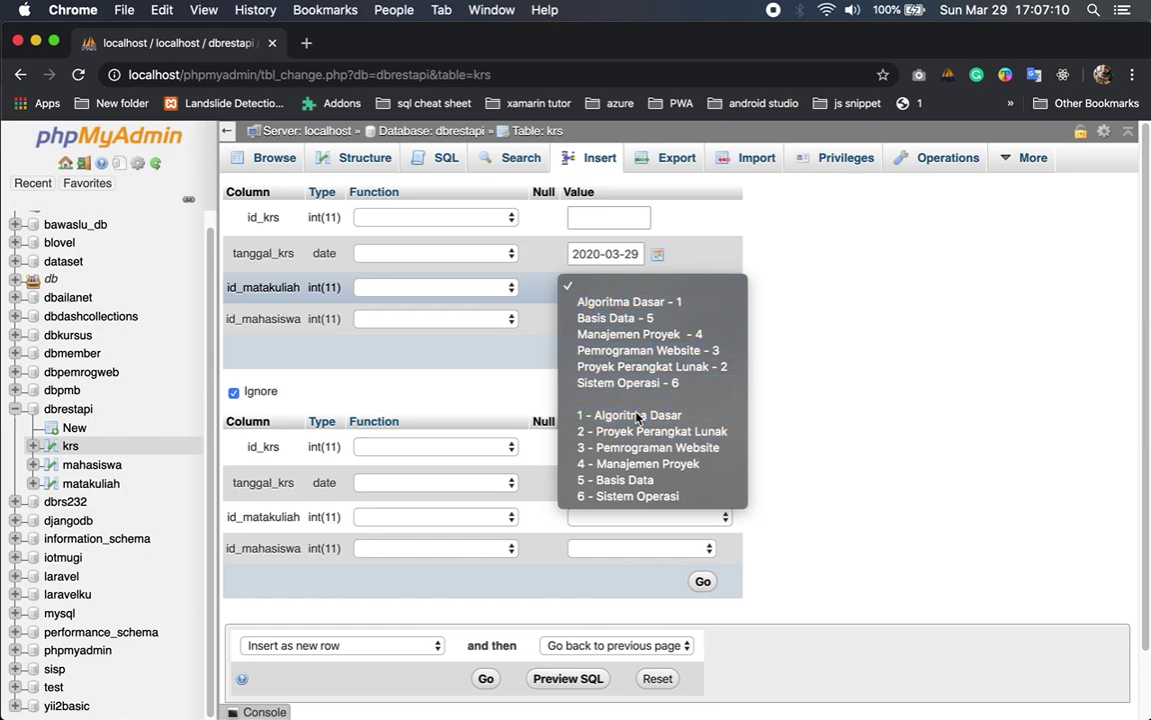
{"action": "left_click", "coordinate": [637, 416]}
{"action": "left_click", "coordinate": [659, 319]}
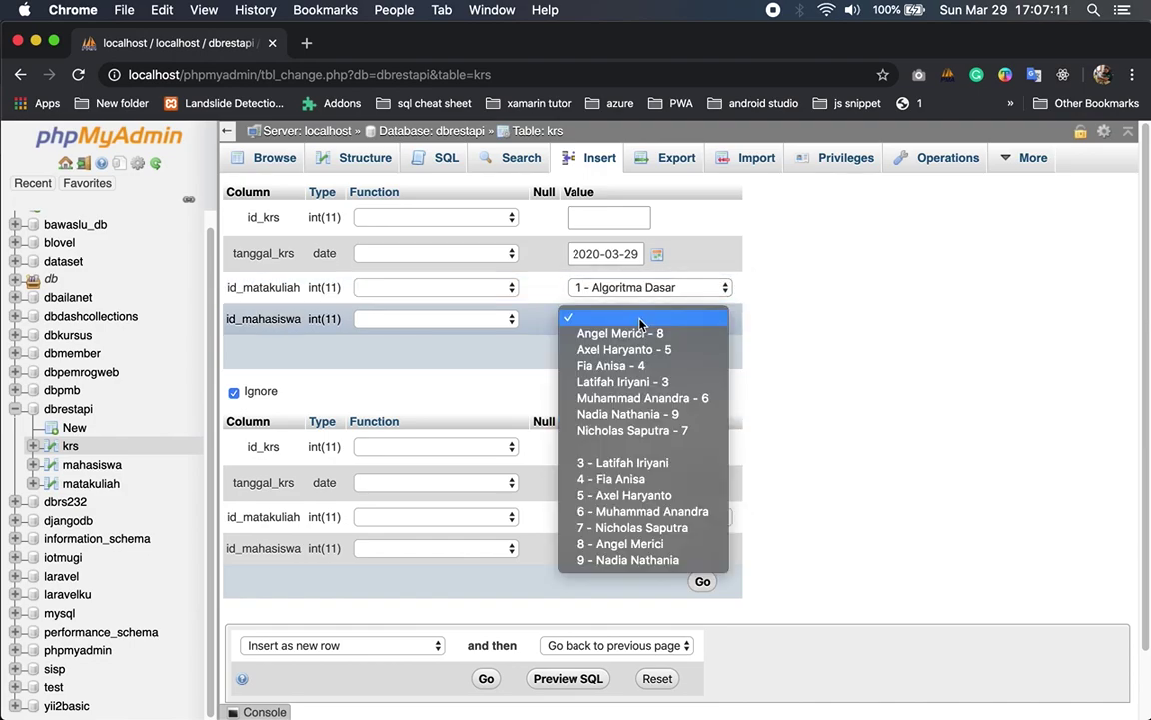
{"action": "left_click", "coordinate": [624, 495]}
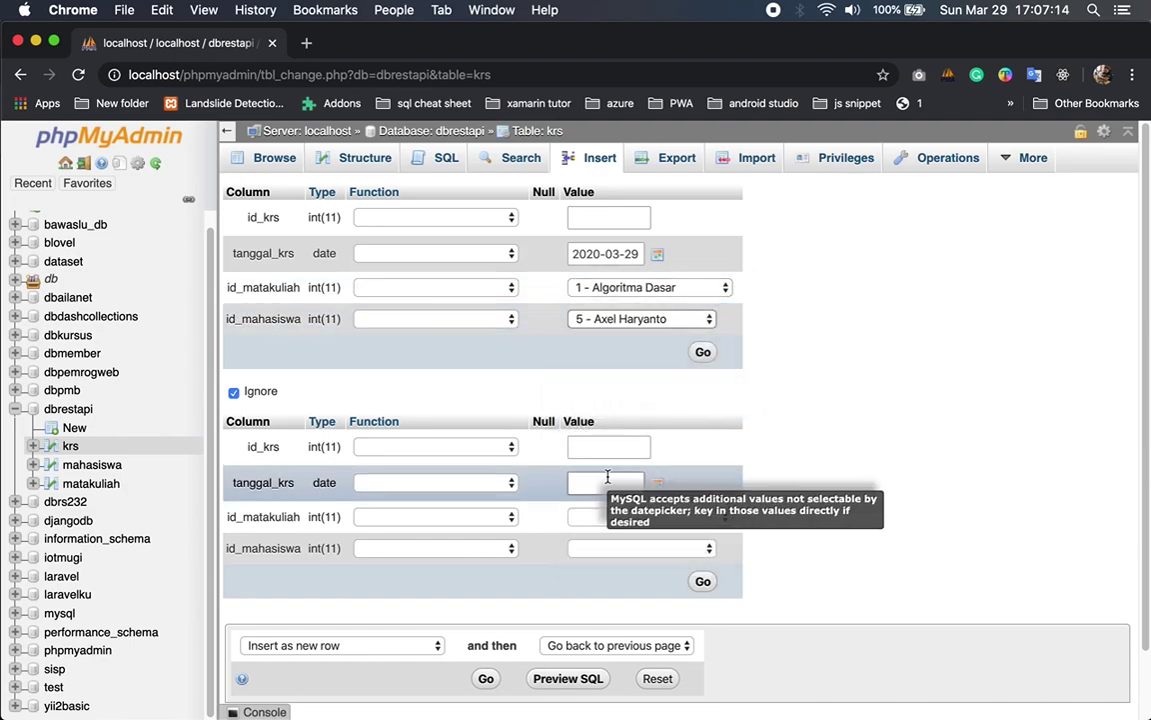
- Fill the second krs row with 2020-03-29, 2 - Proyek Perangkat Lunak and id_mahasiswa 5, insert both rows, and browse krs
{"action": "left_click", "coordinate": [656, 484]}
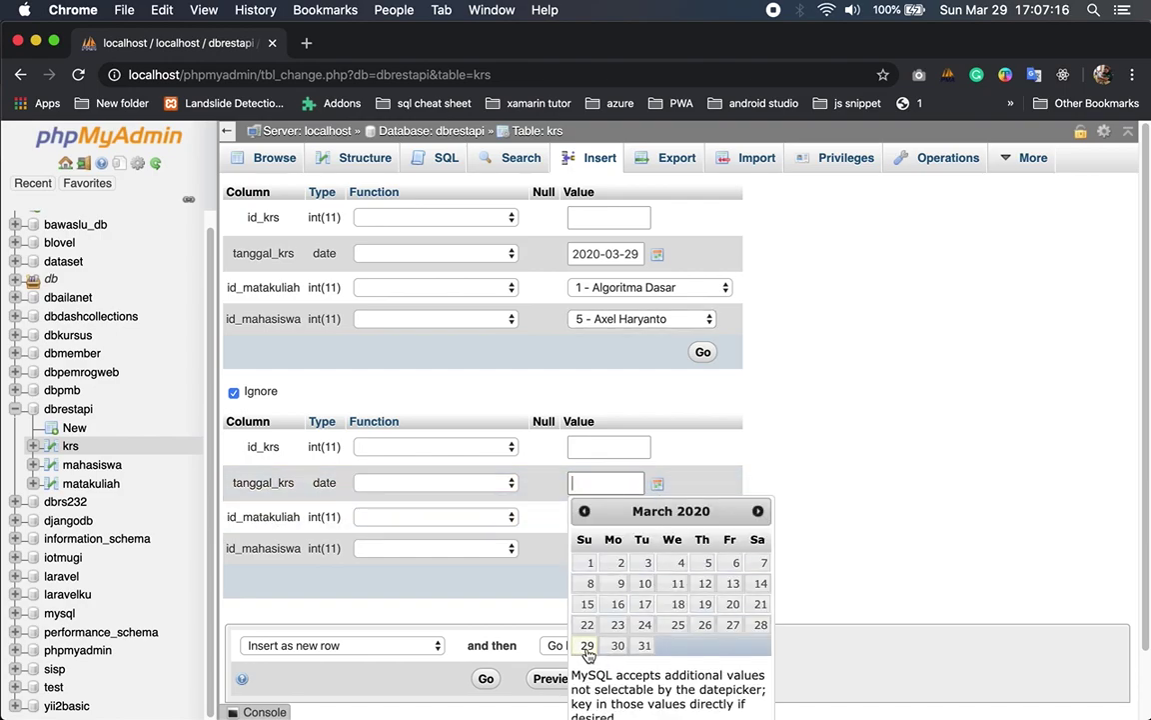
{"action": "left_click", "coordinate": [833, 442]}
{"action": "left_click", "coordinate": [689, 519]}
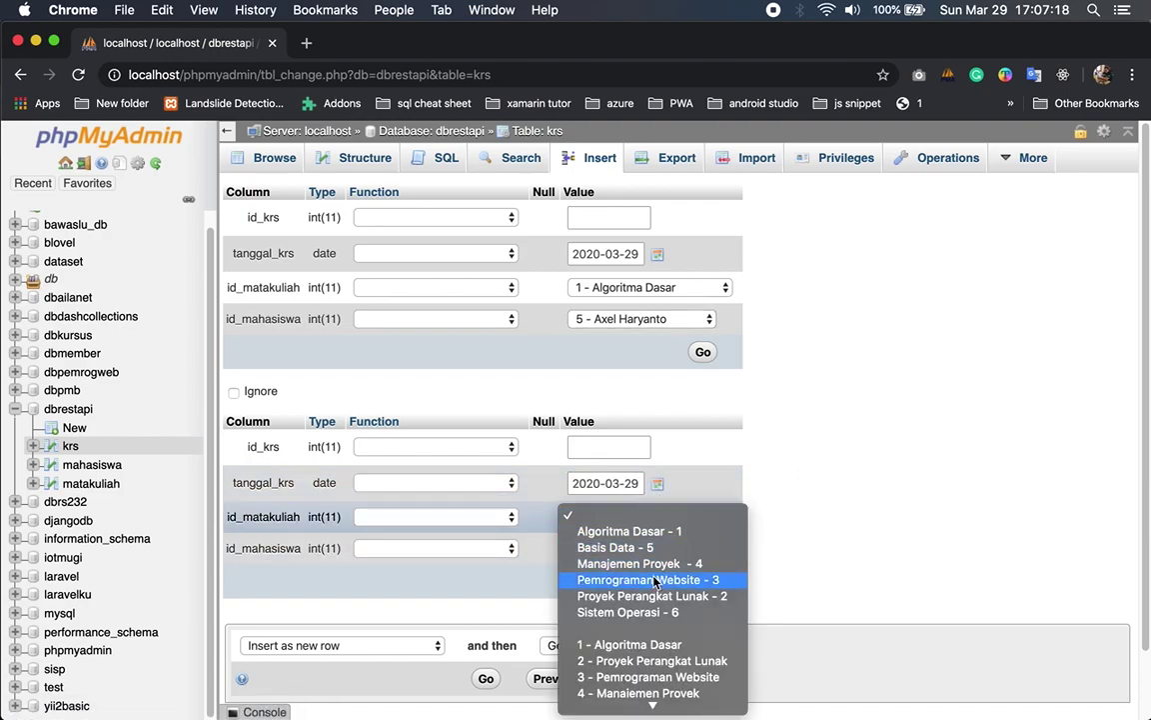
{"action": "left_click", "coordinate": [656, 662]}
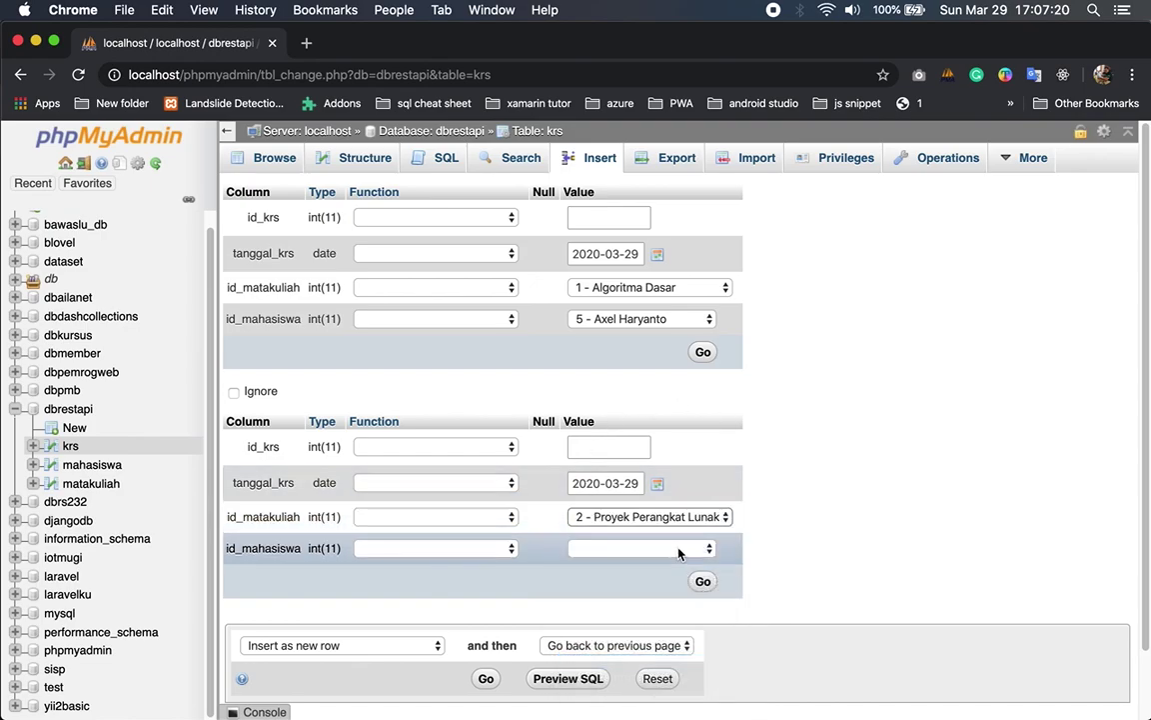
{"action": "left_click", "coordinate": [721, 548]}
{"action": "left_click", "coordinate": [603, 579]}
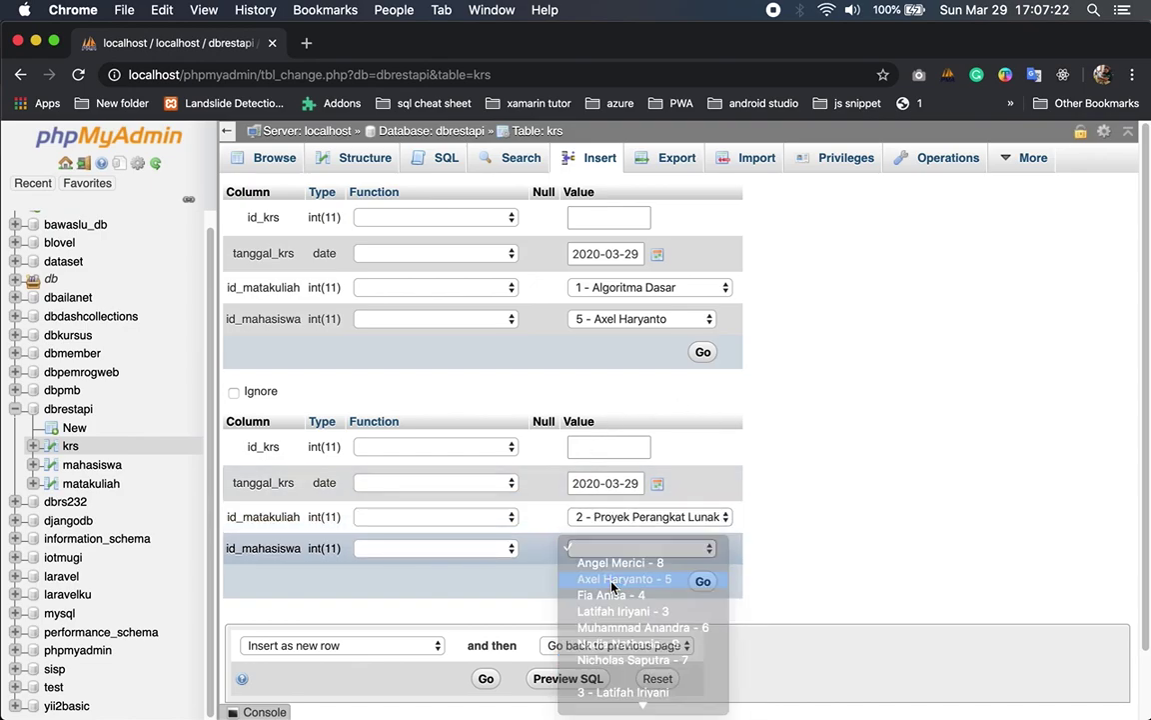
{"action": "scroll", "coordinate": [481, 637], "scroll_direction": "down", "scroll_amount": 1}
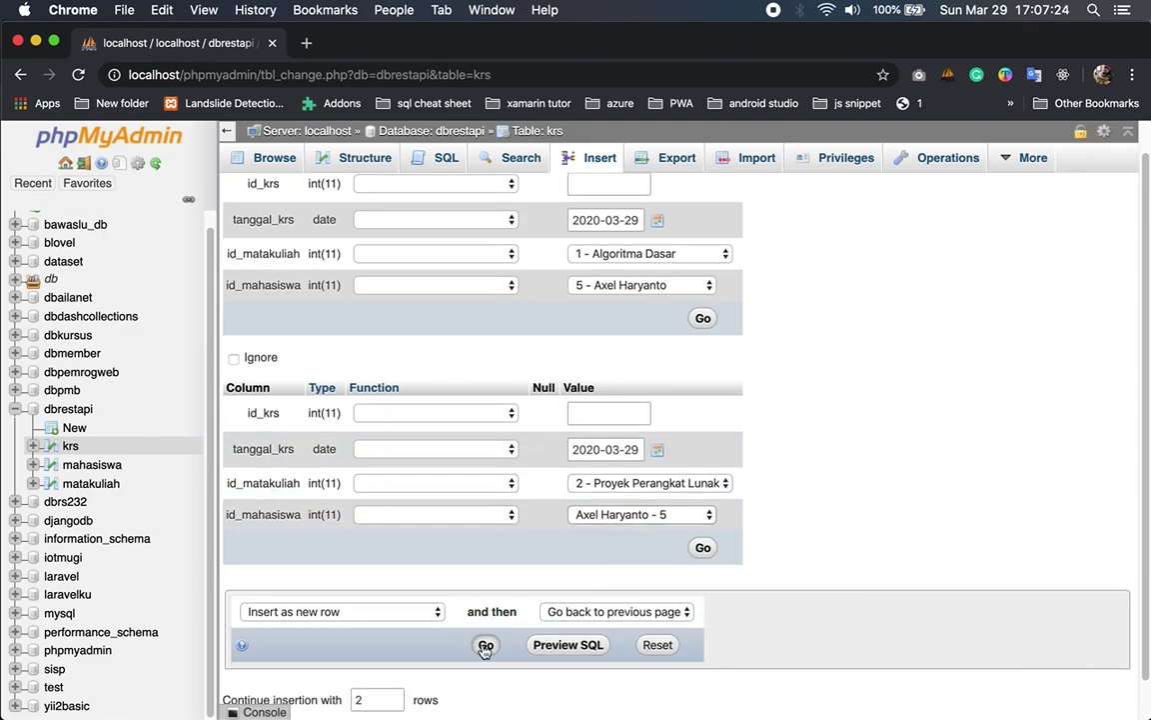
{"action": "left_click", "coordinate": [485, 646]}
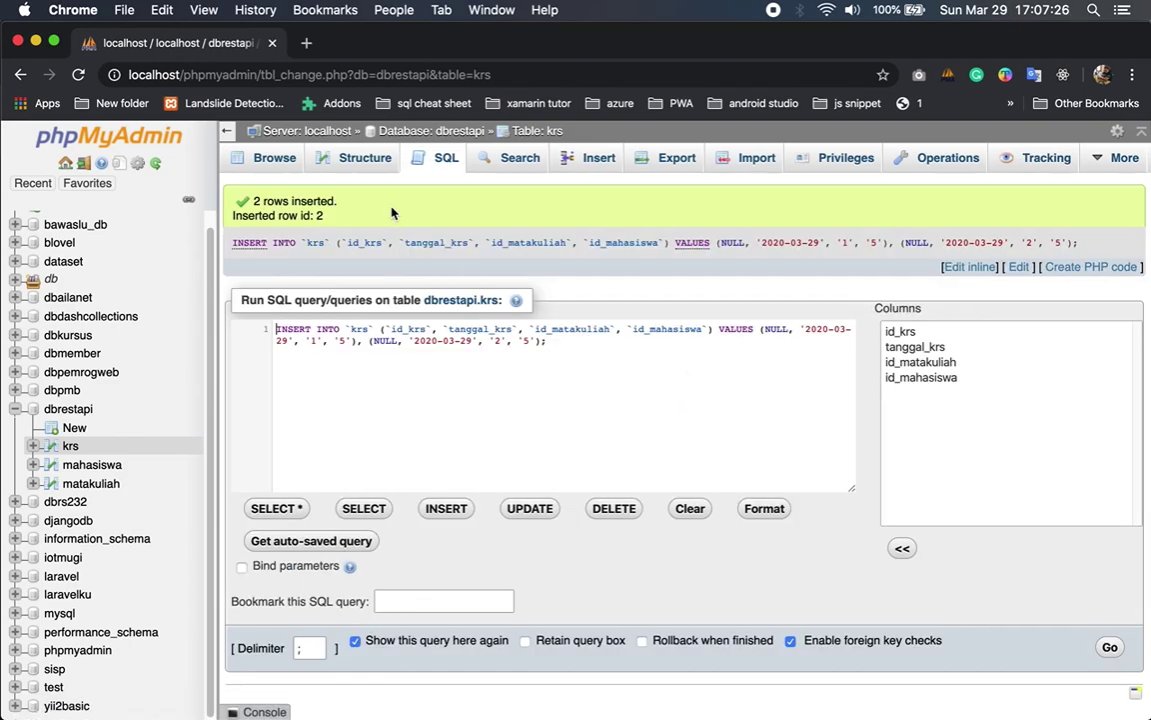
{"action": "left_click", "coordinate": [265, 162]}
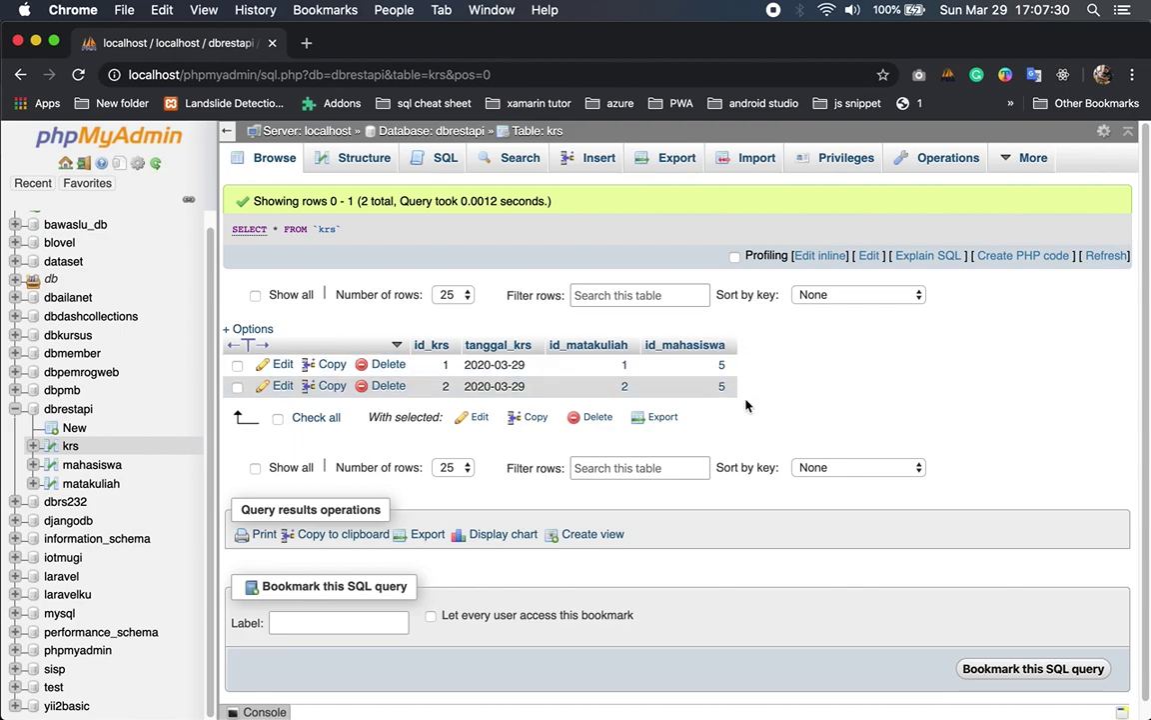
- Start another krs row with tanggal_krs 2020-03-29, id_matakuliah 3 - Pemrograman Website, and id_mahasiswa 5
{"action": "left_click", "coordinate": [578, 162]}
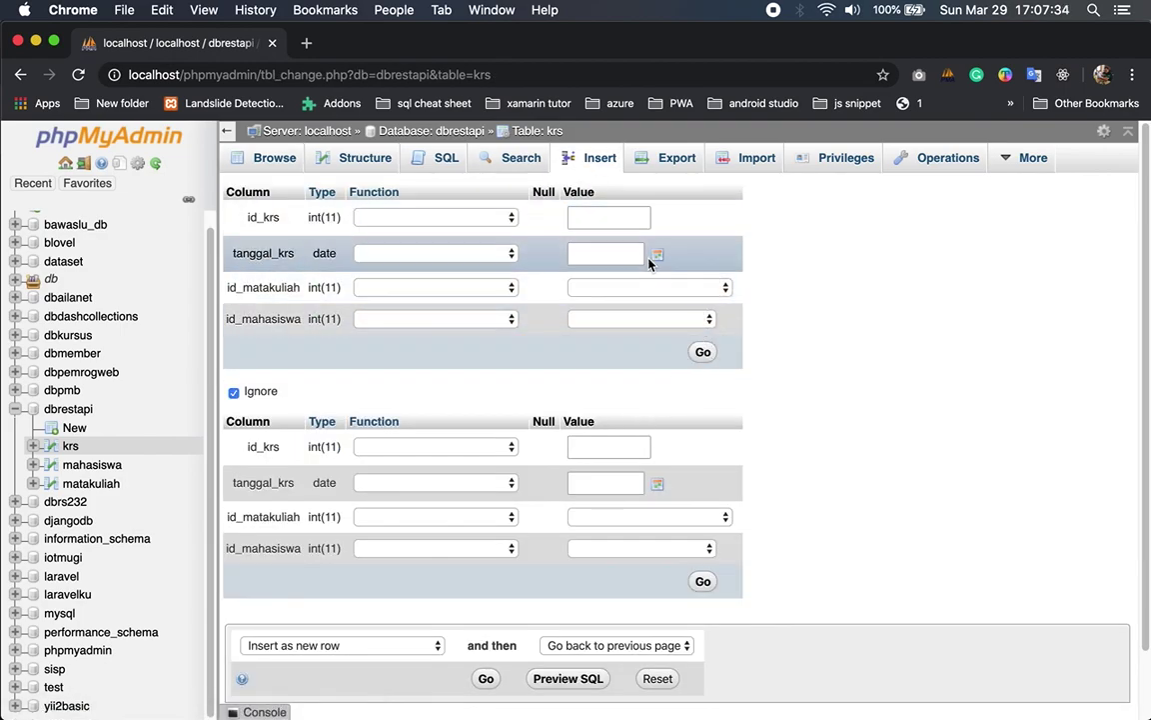
{"action": "left_click", "coordinate": [654, 254]}
{"action": "left_click", "coordinate": [588, 415]}
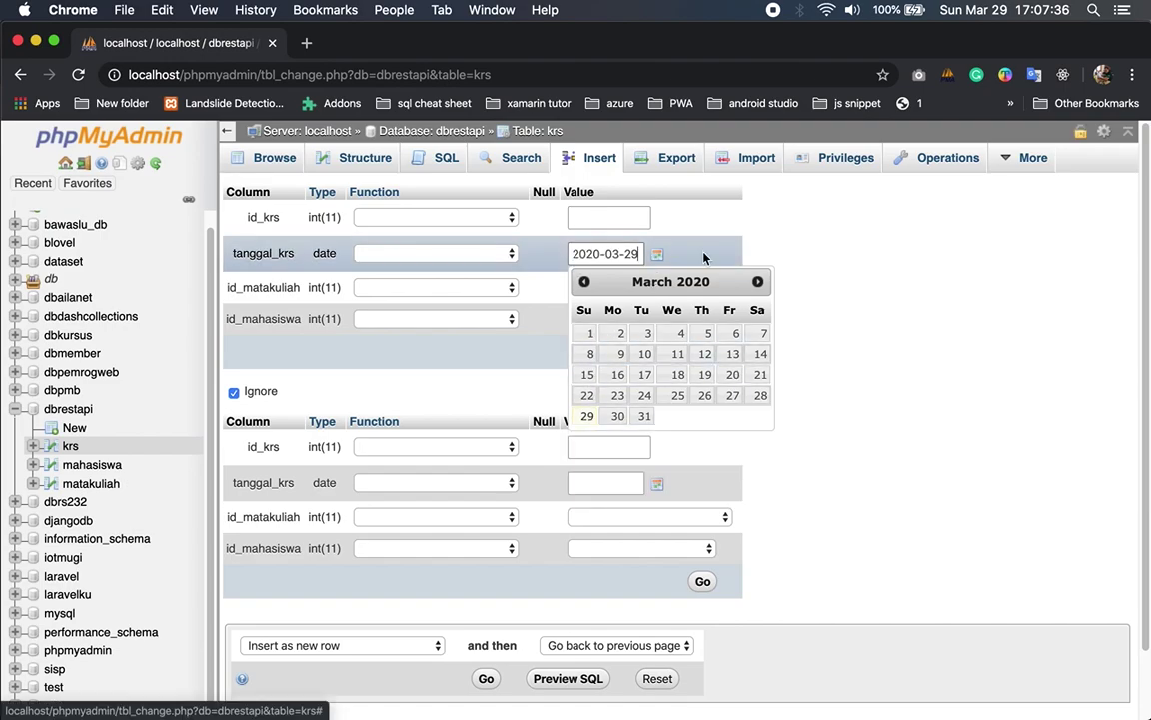
{"action": "left_click", "coordinate": [707, 290]}
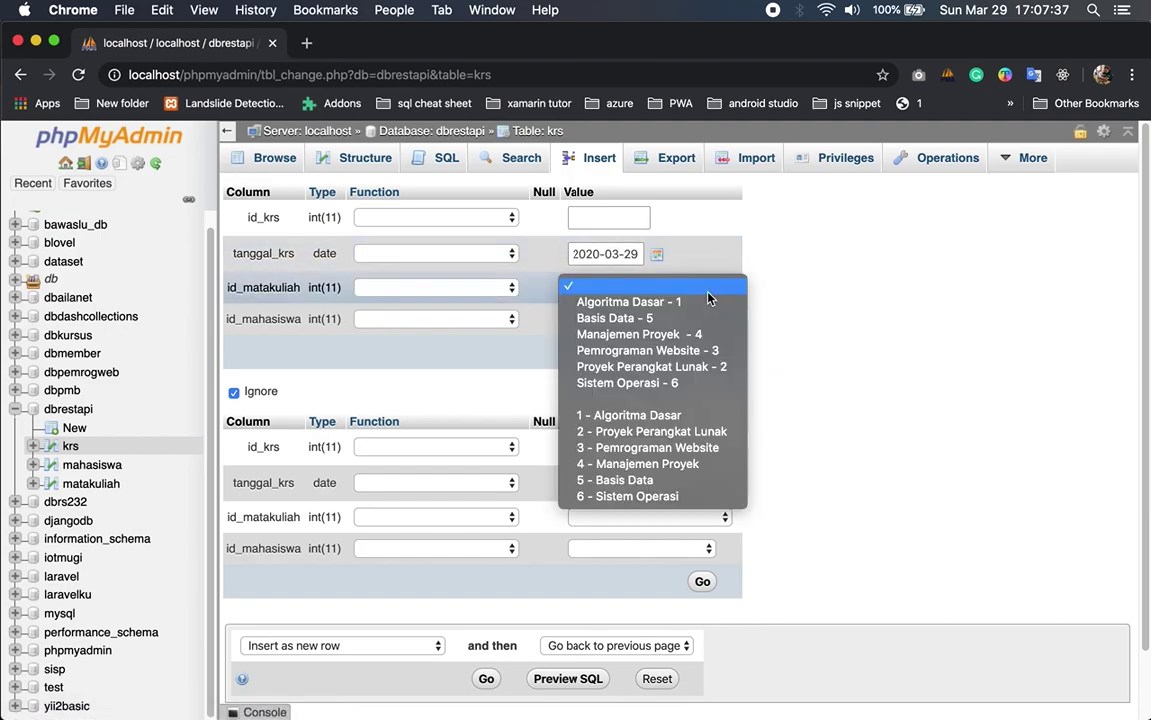
{"action": "left_click", "coordinate": [644, 448]}
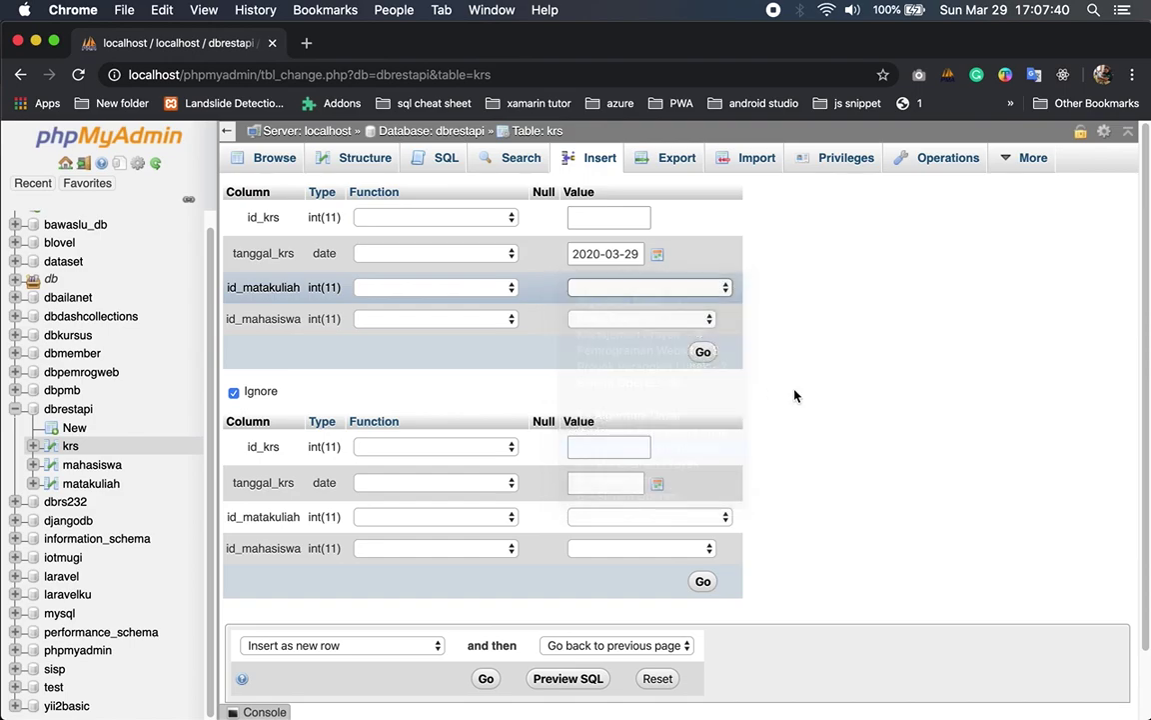
{"action": "left_click", "coordinate": [648, 324]}
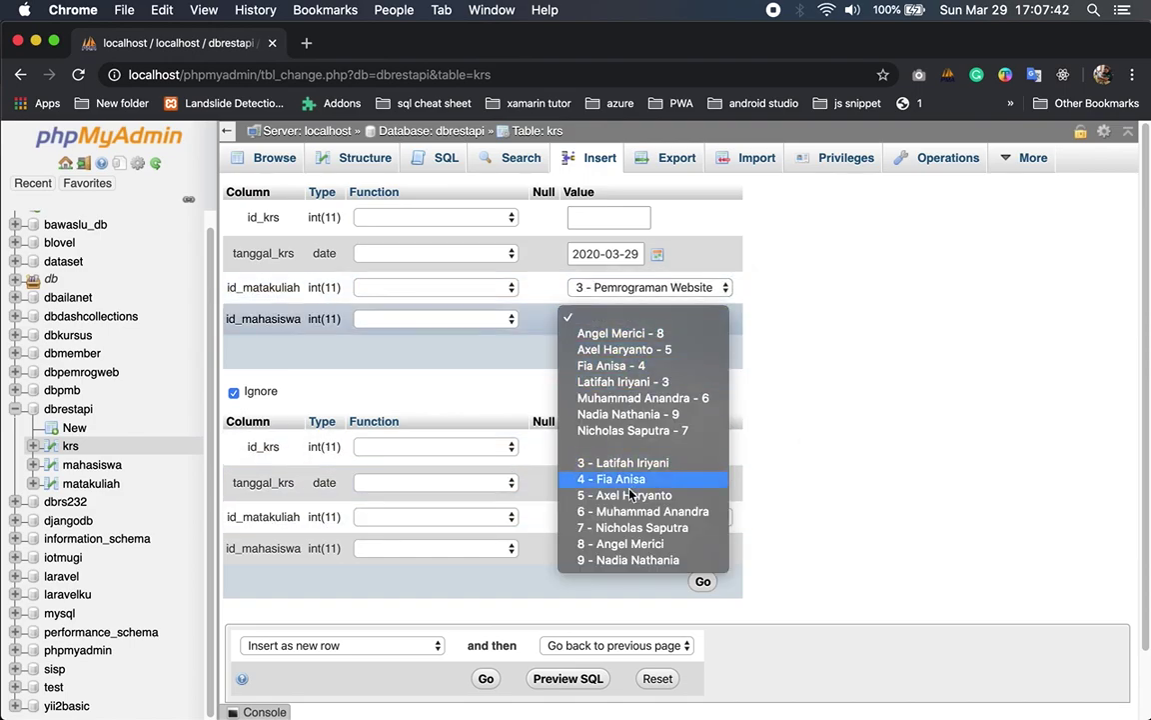
{"action": "left_click", "coordinate": [626, 496]}
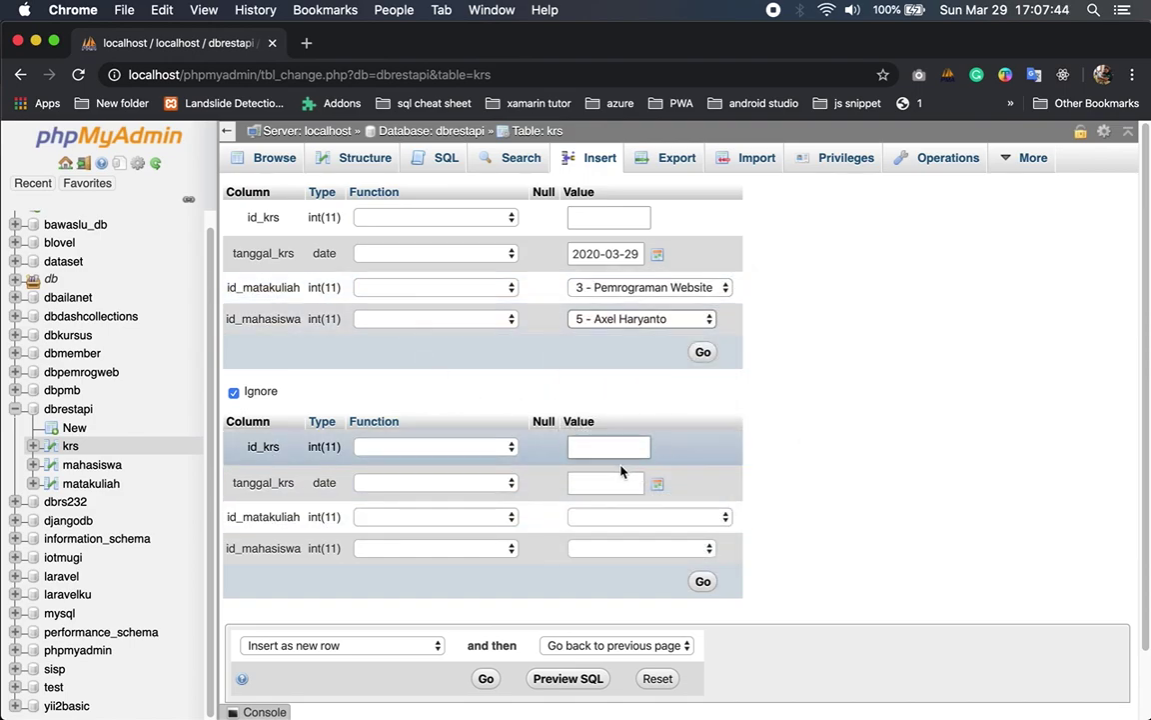
- Fill the second krs row with 2020-03-29, 4 - Manajemen Proyek and id_mahasiswa 5, and insert both rows
{"action": "left_click", "coordinate": [657, 486]}
{"action": "left_click", "coordinate": [587, 644]}
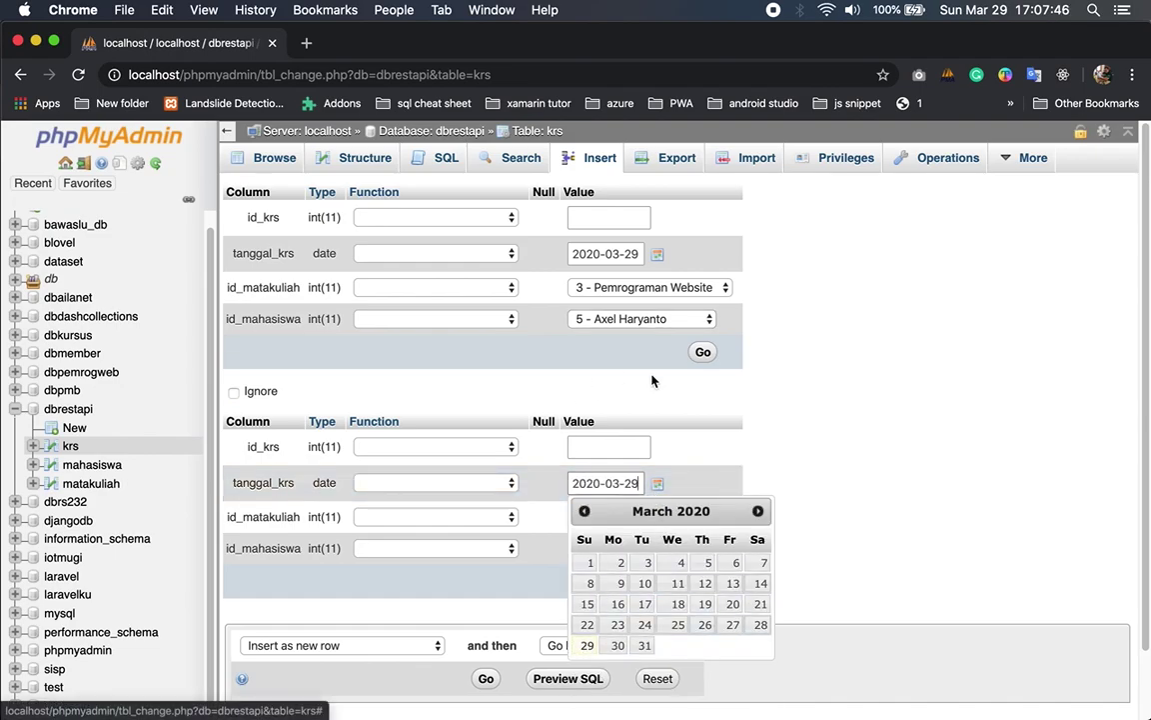
{"action": "left_click", "coordinate": [698, 518]}
{"action": "scroll", "coordinate": [652, 664], "scroll_direction": "down", "scroll_amount": 2}
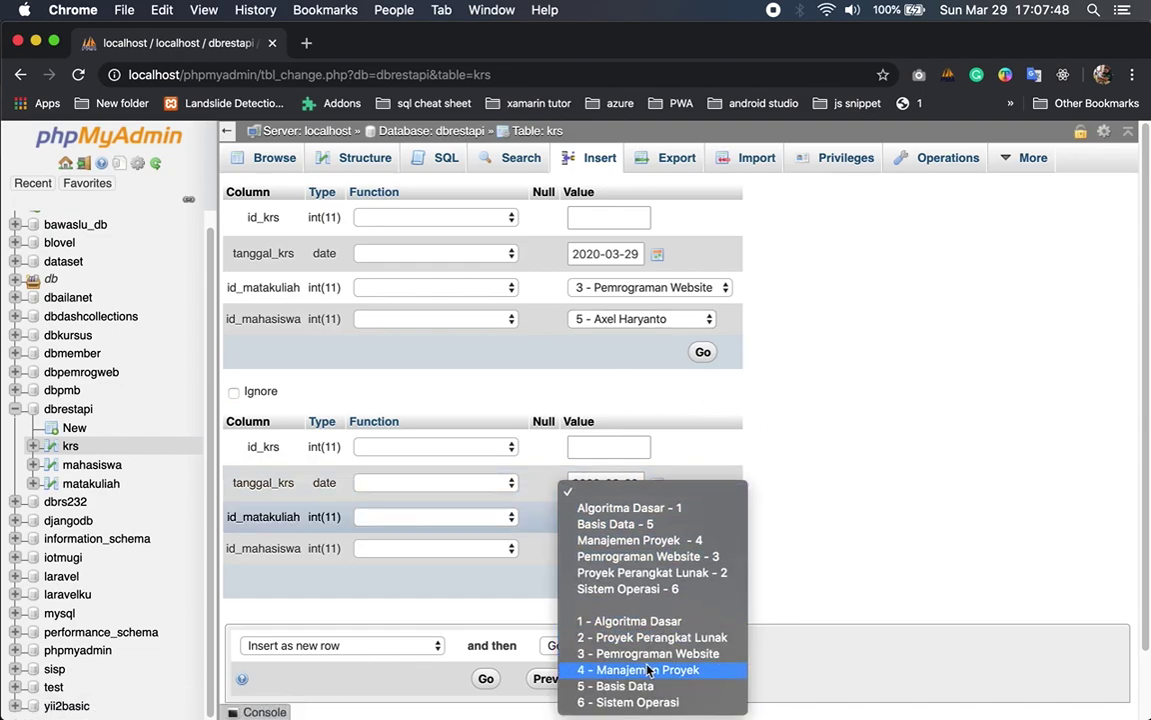
{"action": "left_click", "coordinate": [639, 667]}
{"action": "left_click", "coordinate": [640, 548]}
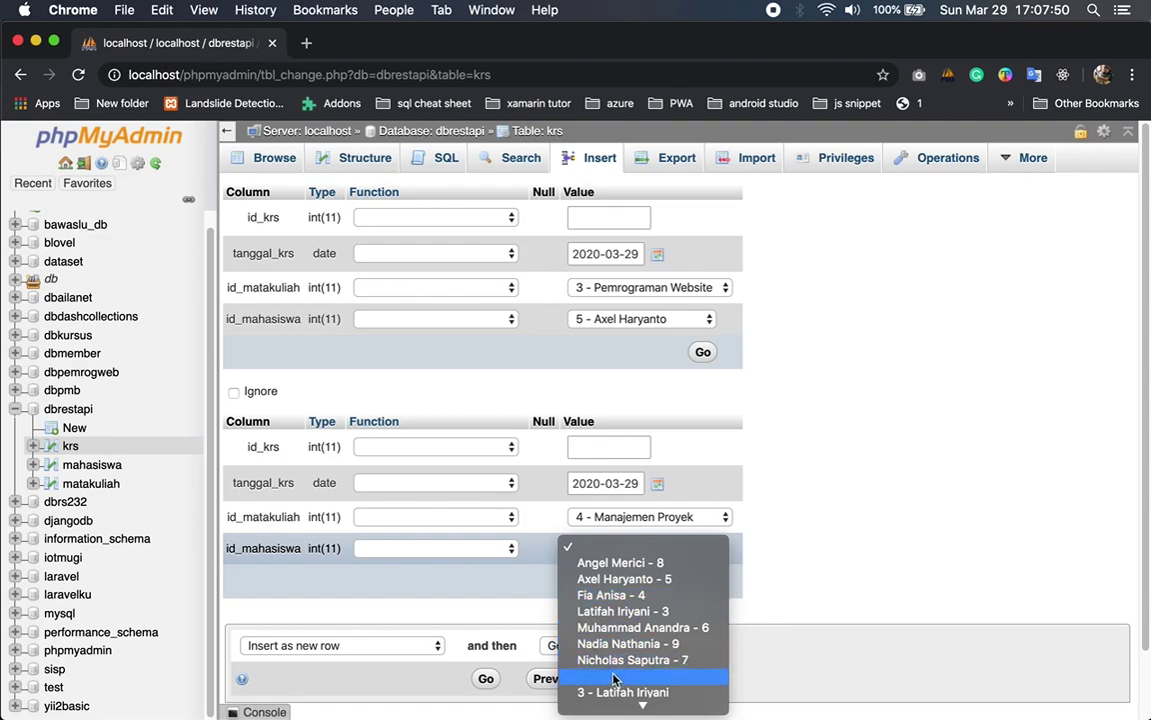
{"action": "scroll", "coordinate": [622, 640], "scroll_direction": "down", "scroll_amount": 2}
{"action": "left_click", "coordinate": [621, 644]}
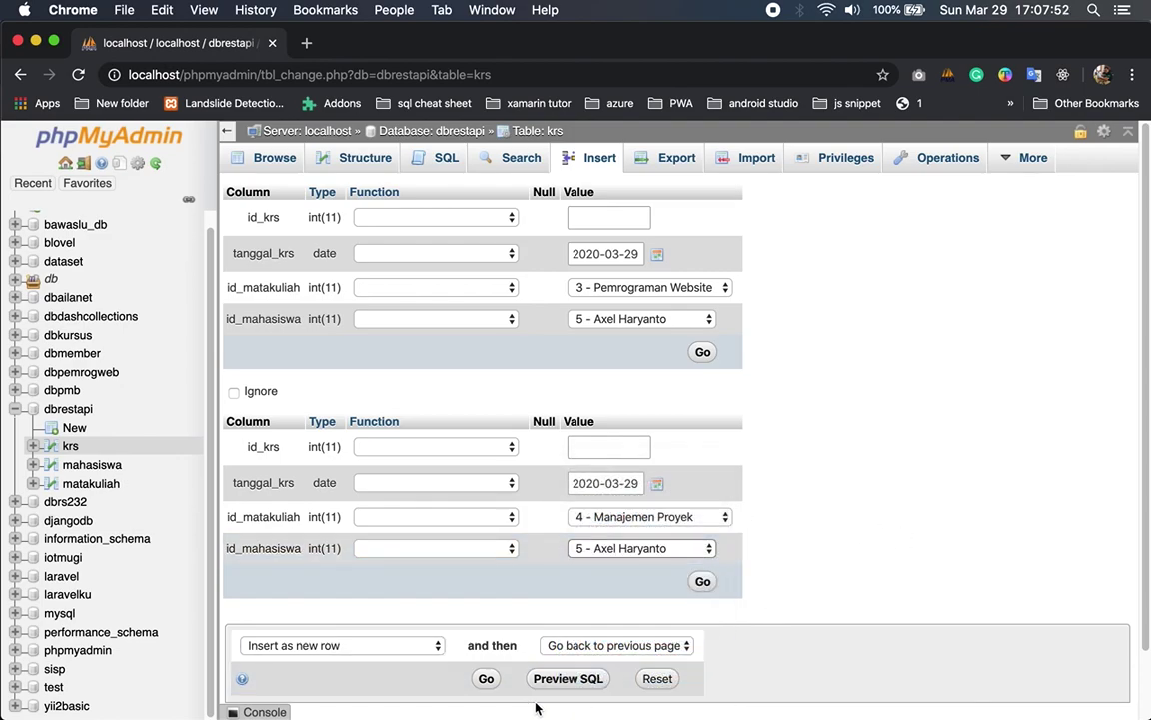
{"action": "left_click", "coordinate": [486, 678]}
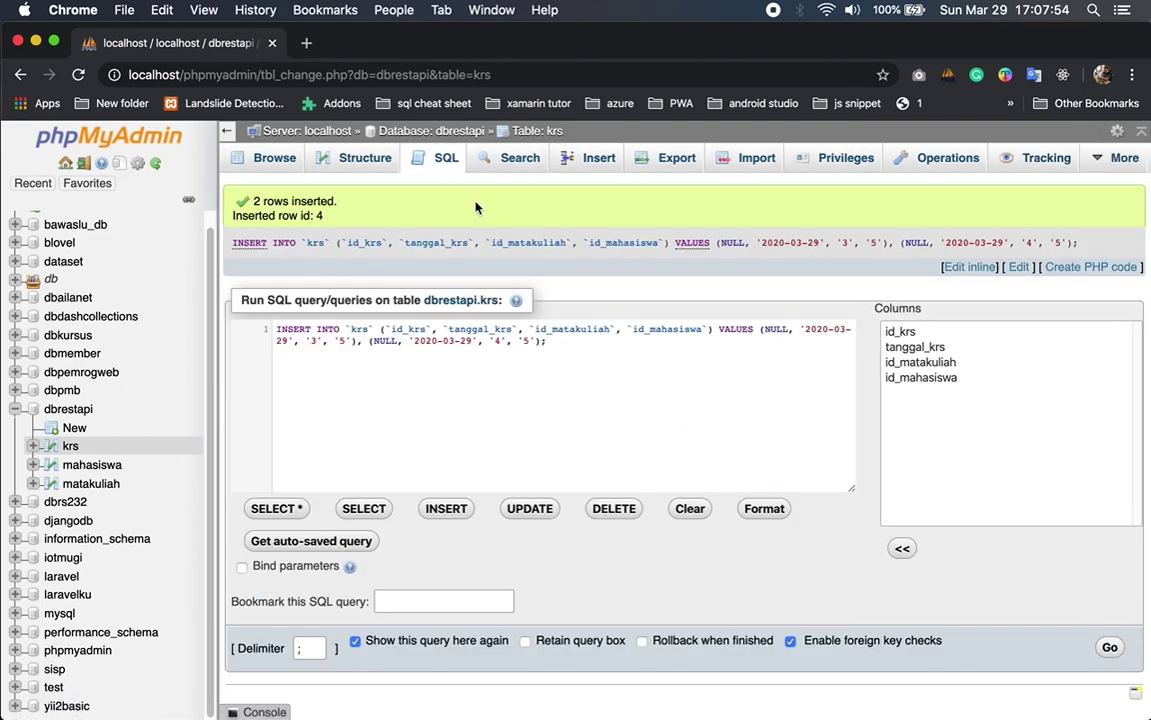
- Start a further krs row with tanggal_krs 2020-03-29, id_matakuliah 3 - Pemrograman Website, and id_mahasiswa 9
{"action": "left_click", "coordinate": [596, 160]}
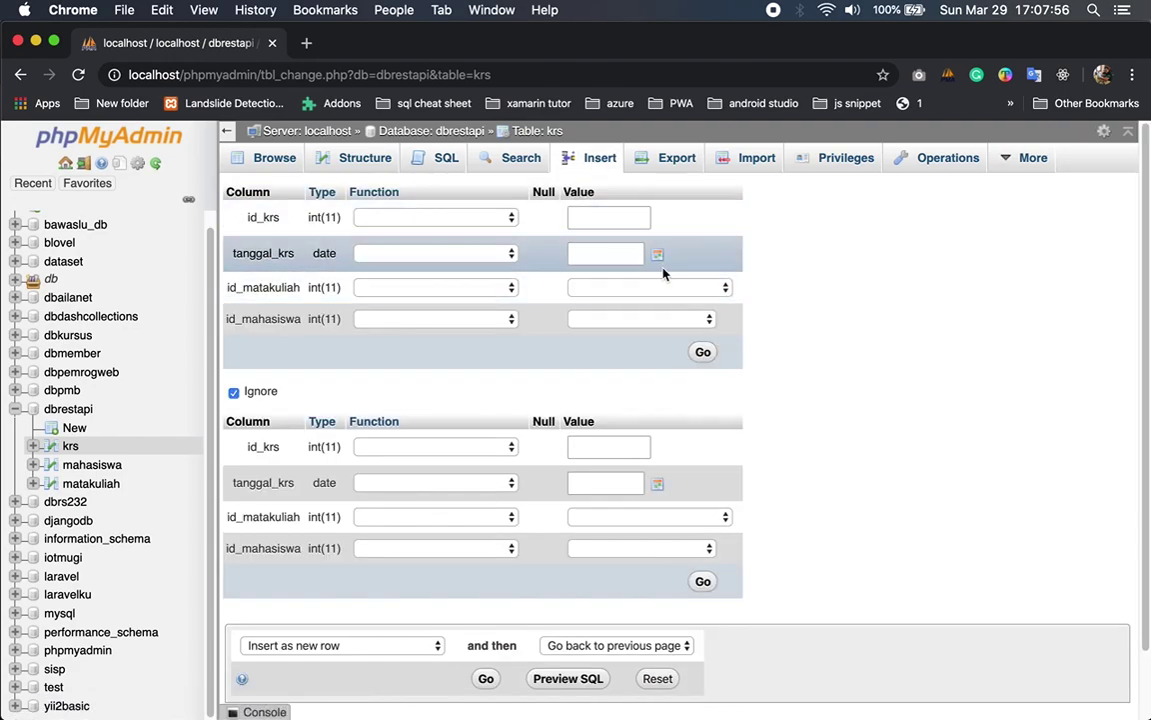
{"action": "left_click", "coordinate": [657, 254]}
{"action": "left_click", "coordinate": [586, 416]}
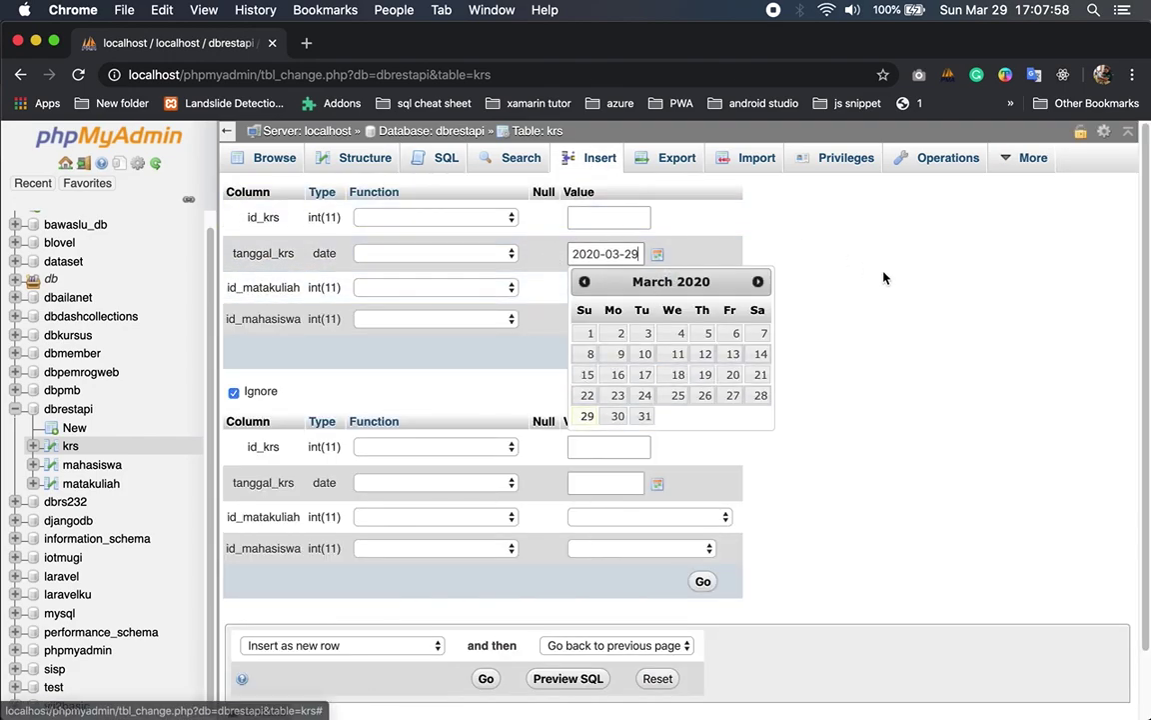
{"action": "left_click", "coordinate": [696, 290]}
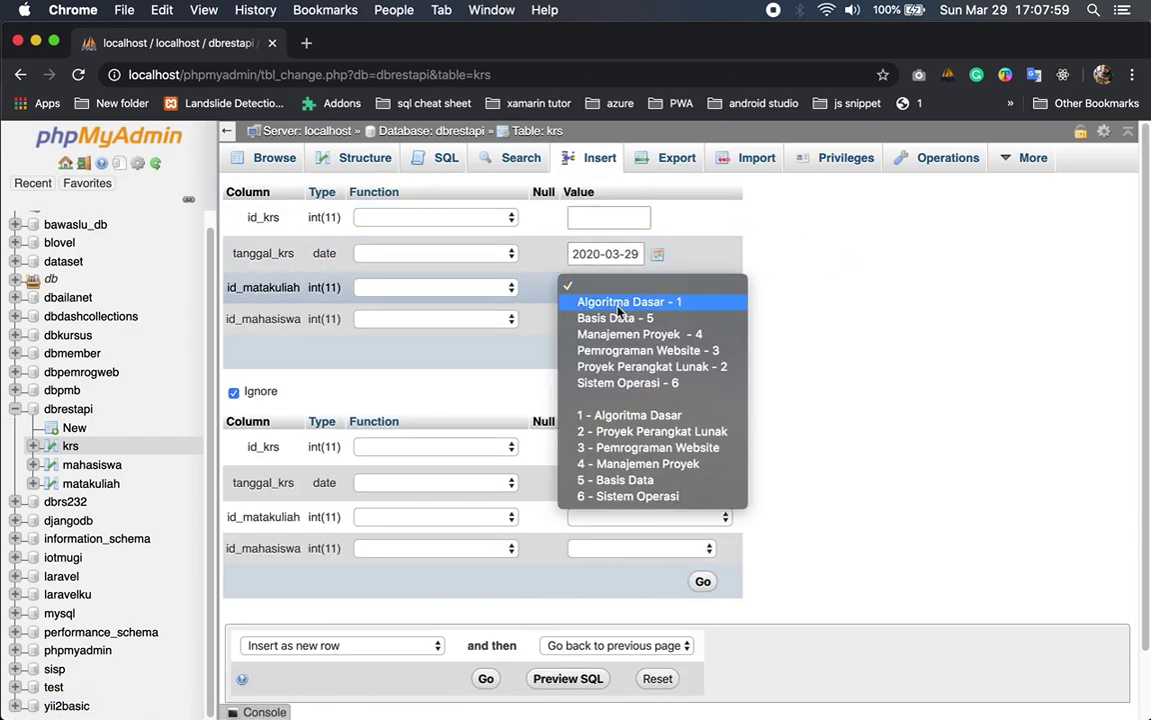
{"action": "left_click", "coordinate": [650, 448]}
{"action": "left_click", "coordinate": [680, 320]}
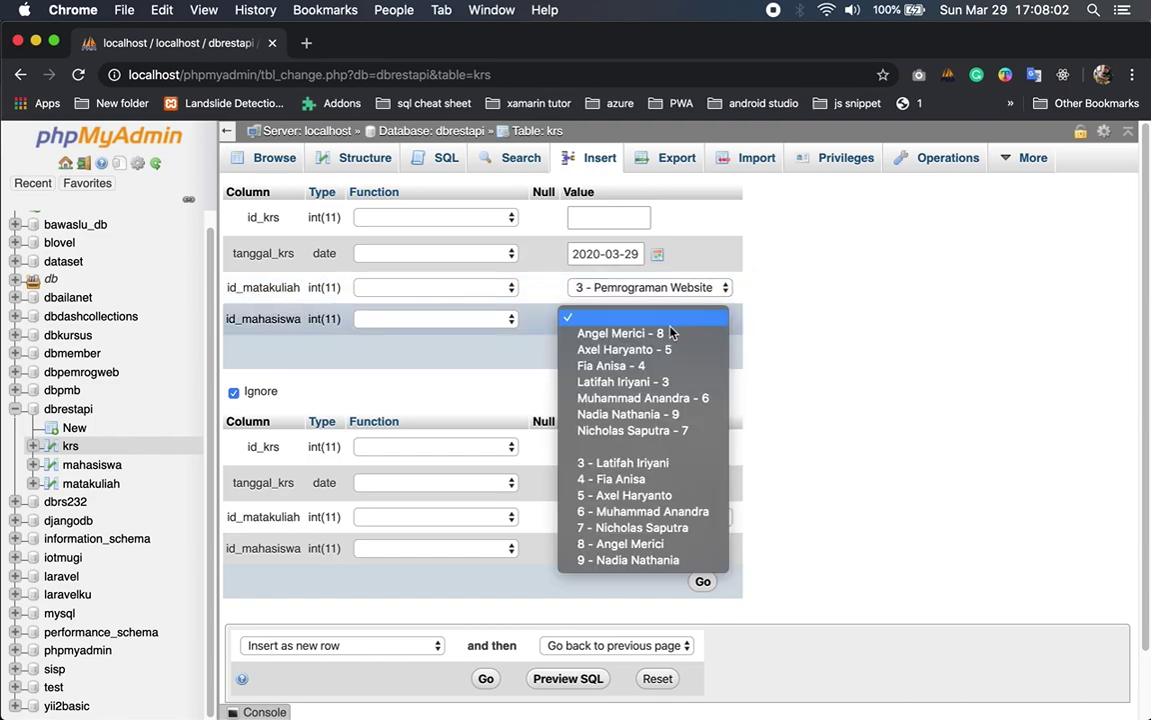
{"action": "left_click", "coordinate": [665, 560]}
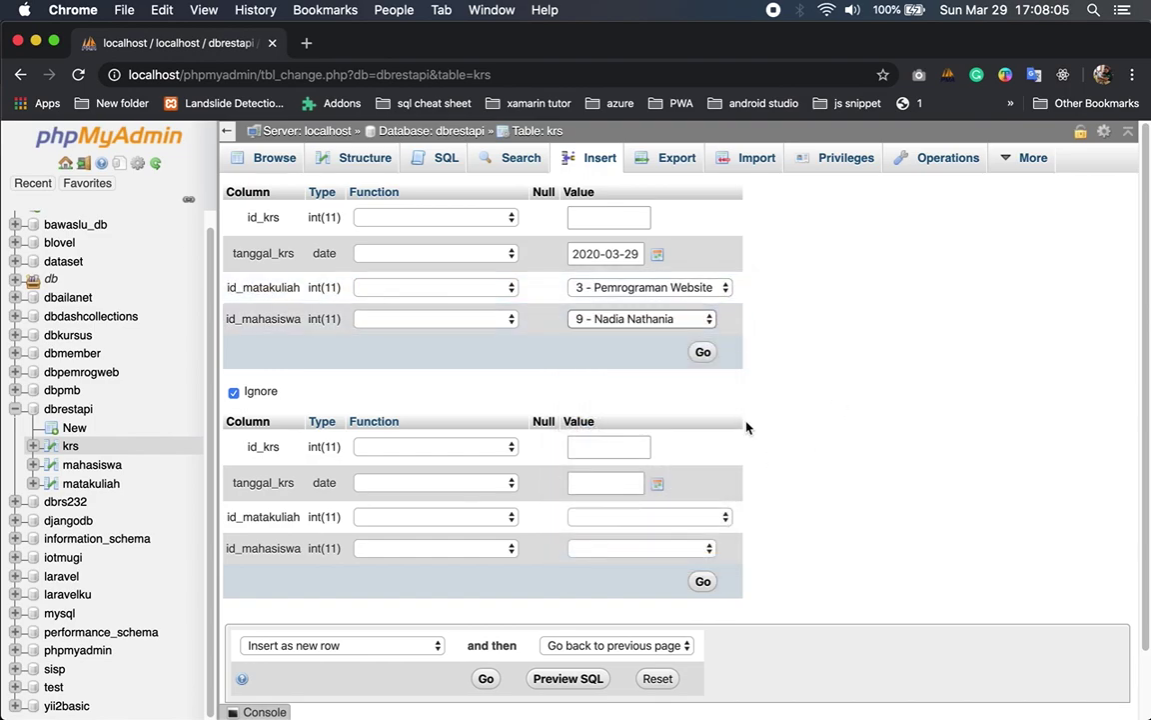
- Fill the second krs row with 2020-03-29, 5 - Basis Data and id_mahasiswa 9, insert both rows, and browse krs
{"action": "left_click", "coordinate": [604, 483]}
{"action": "left_click", "coordinate": [585, 646]}
{"action": "left_click", "coordinate": [650, 517]}
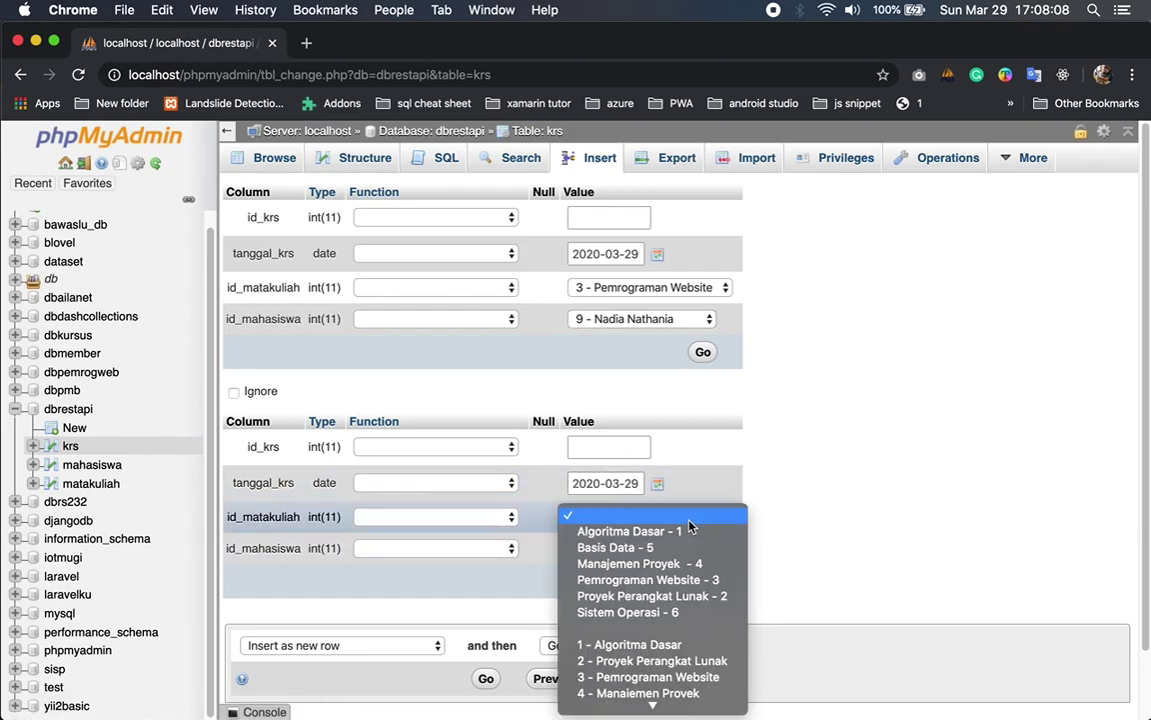
{"action": "scroll", "coordinate": [660, 645], "scroll_direction": "down", "scroll_amount": 1}
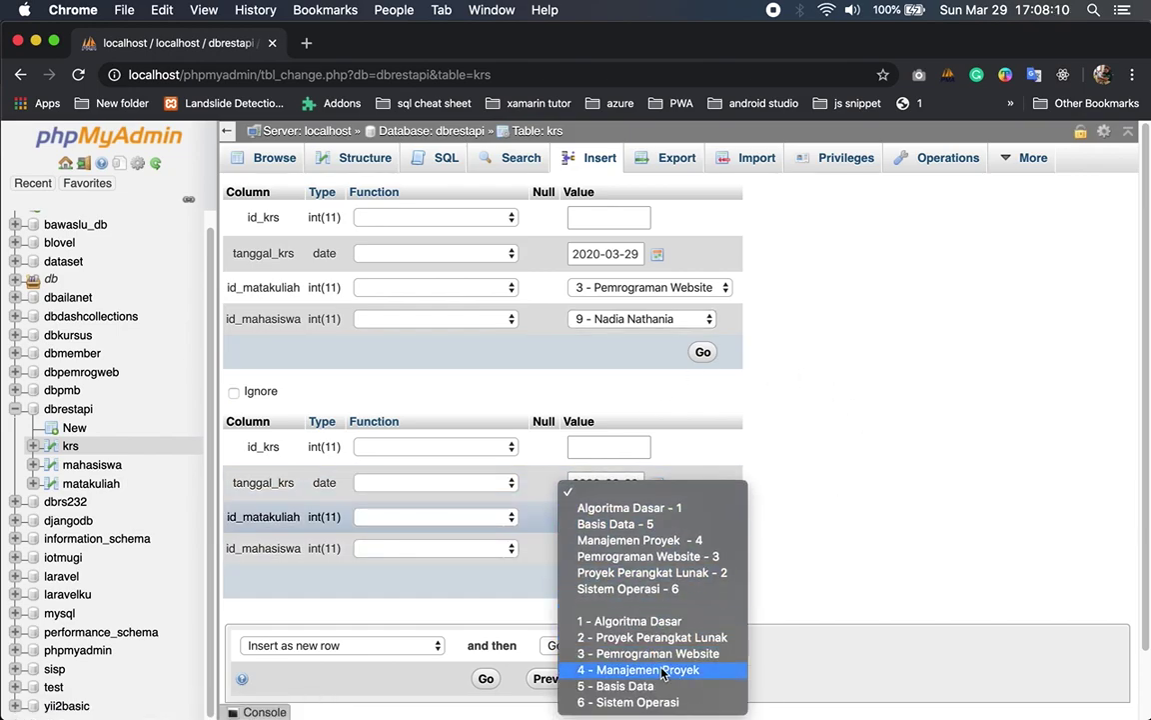
{"action": "left_click", "coordinate": [655, 685]}
{"action": "left_click", "coordinate": [650, 548]}
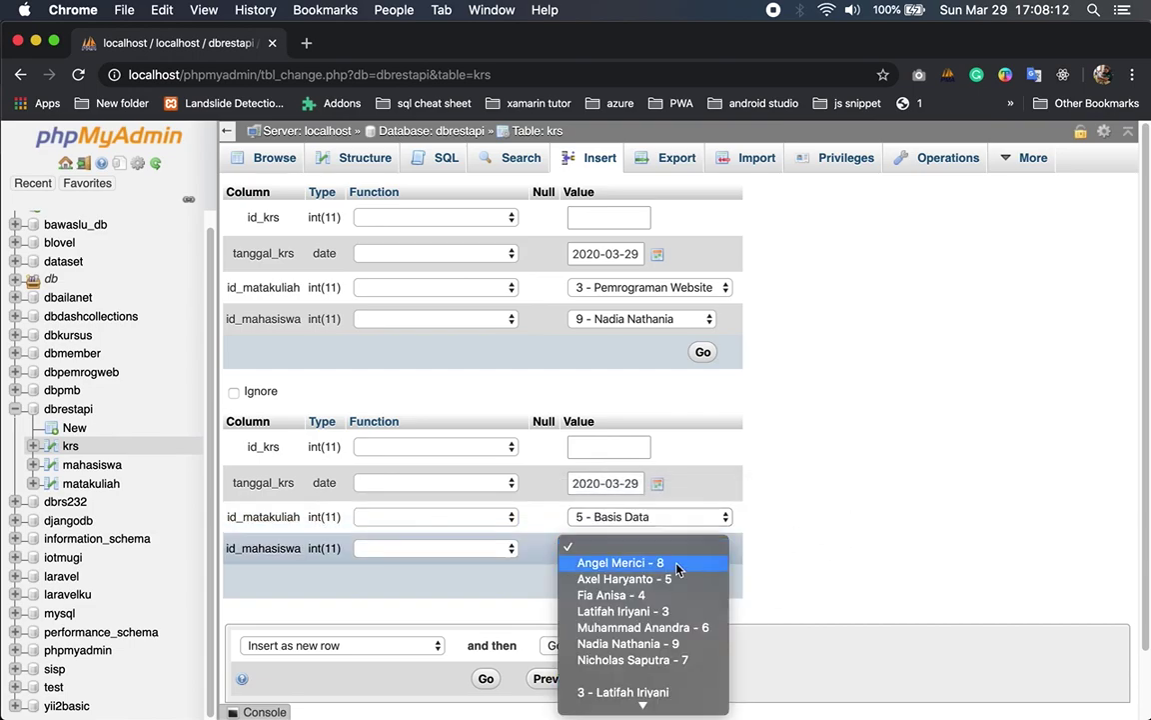
{"action": "scroll", "coordinate": [615, 690], "scroll_direction": "down", "scroll_amount": 3}
{"action": "left_click", "coordinate": [627, 700]}
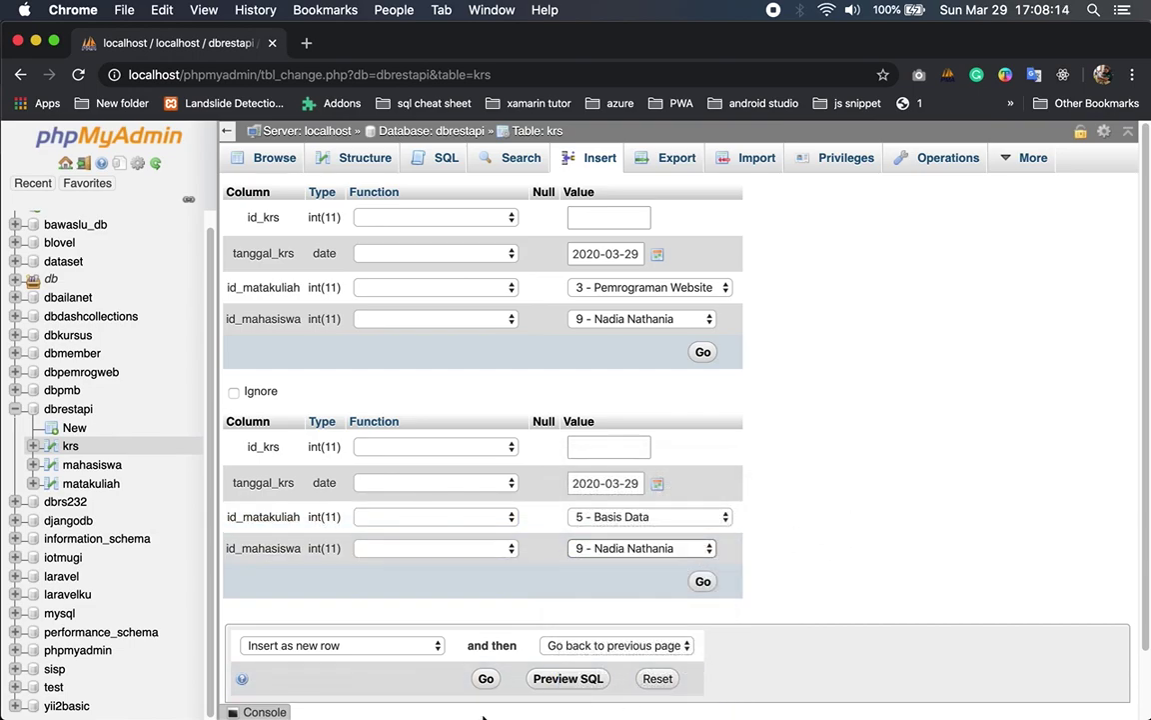
{"action": "left_click", "coordinate": [486, 679]}
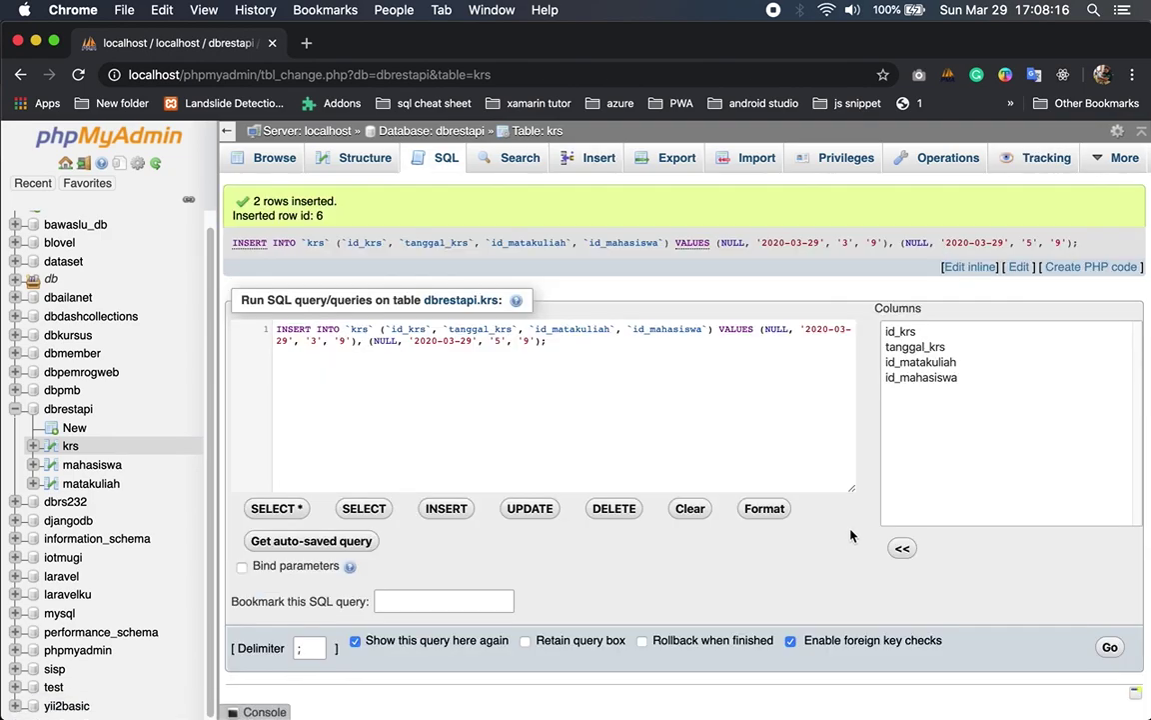
{"action": "left_click", "coordinate": [262, 157]}
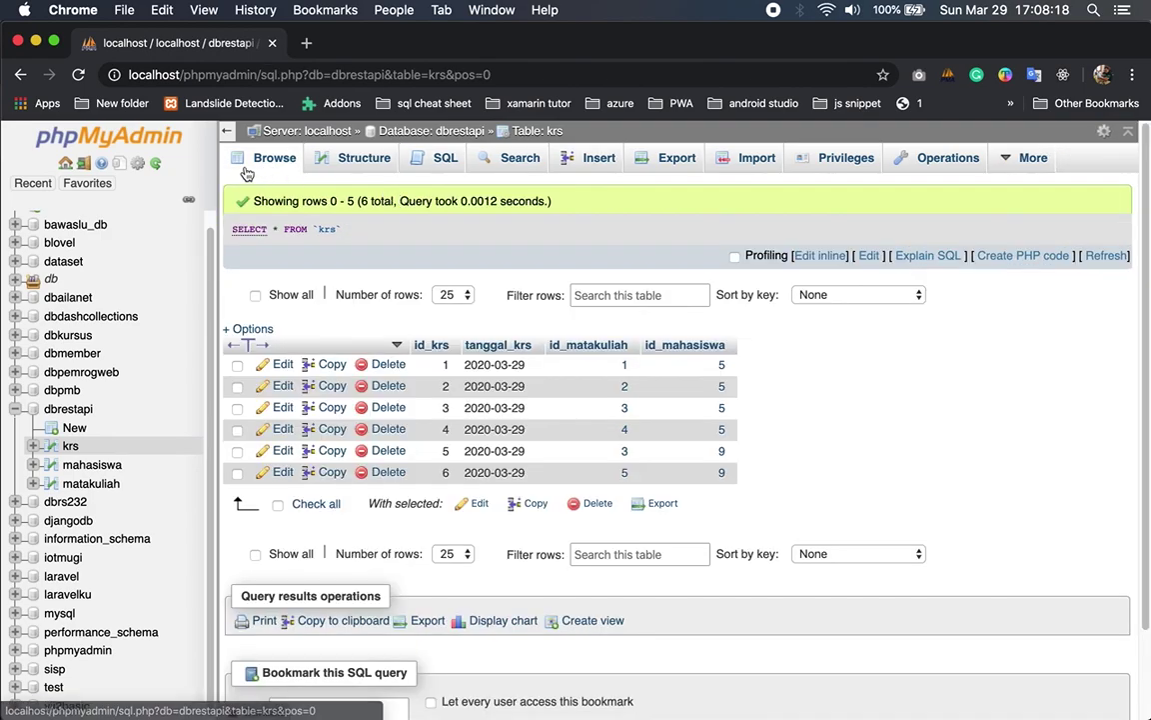
- Collapse the navigation sidebar and replace the default SQL query on krs with the keyword SELECT
{"action": "left_click", "coordinate": [228, 134]}
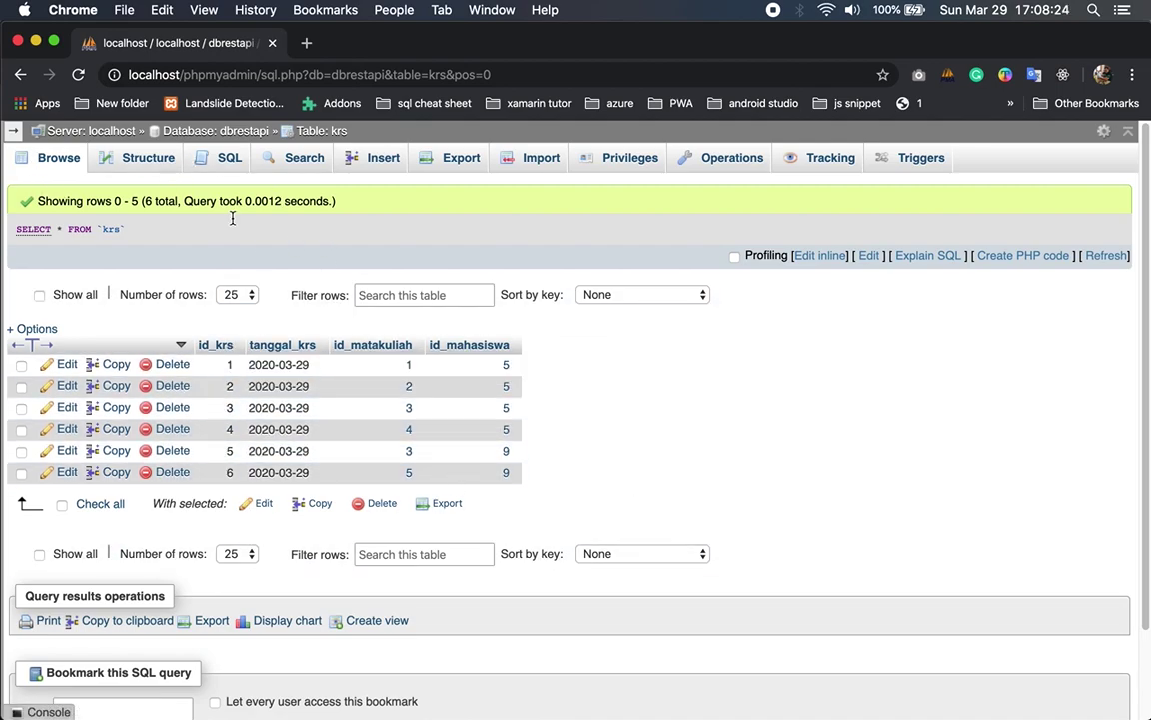
{"action": "left_click", "coordinate": [228, 160]}
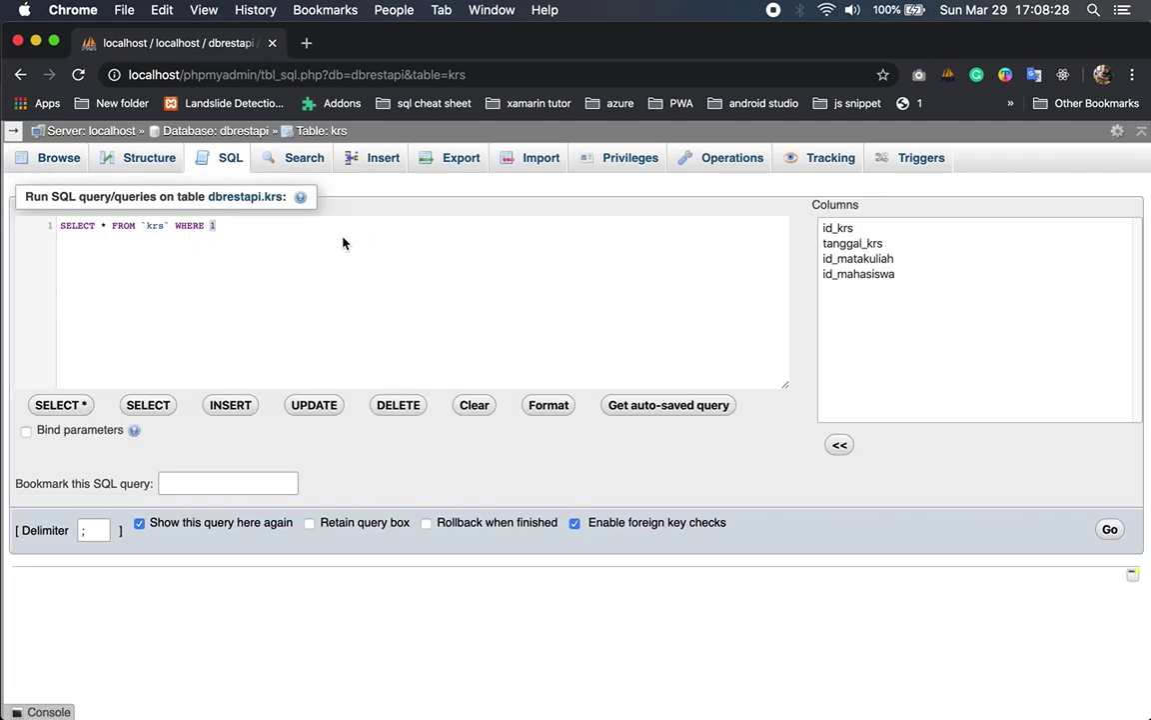
{"action": "key", "text": "super+a"}
{"action": "type", "text": "SELECT"}
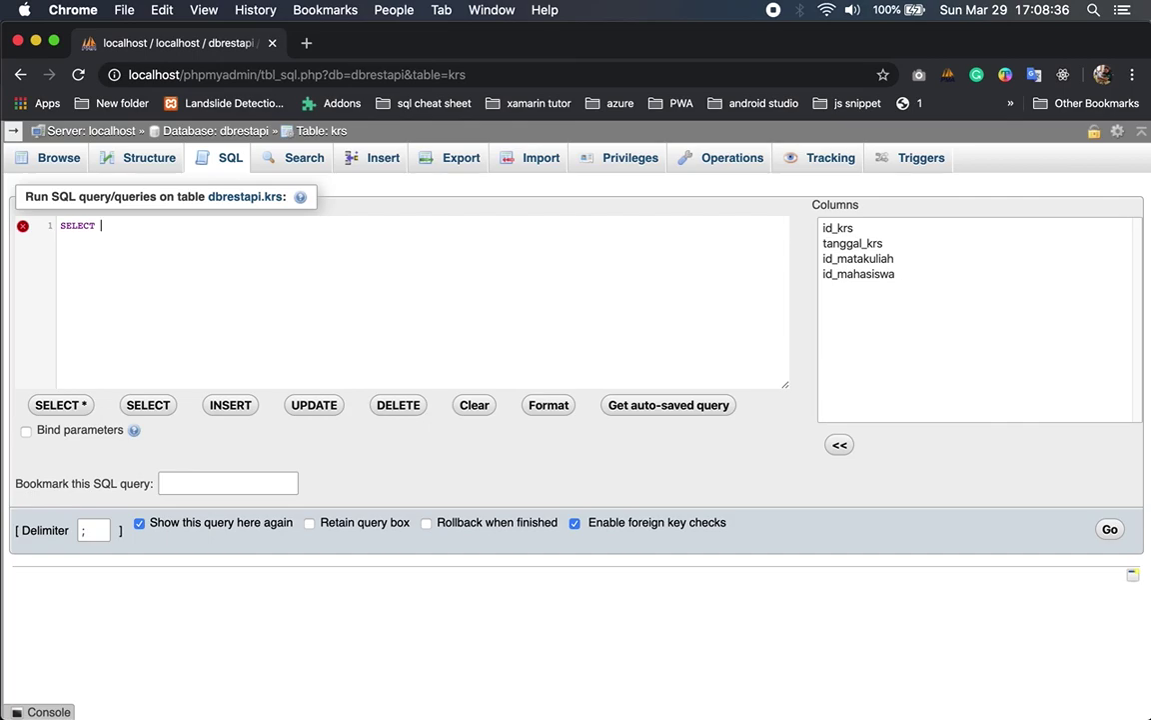
- Add mahasiswa.id_mahasiswa as the first column of the SELECT query
{"action": "type", "text": "ma"}
{"action": "key", "text": "Return"}
{"action": "key", "text": "BackSpace"}
{"action": "key", "text": "BackSpace"}
{"action": "key", "text": "BackSpace"}
{"action": "key", "text": "BackSpace"}
{"action": "key", "text": "BackSpace"}
{"action": "key", "text": "BackSpace"}
{"action": "key", "text": "BackSpace"}
{"action": "key", "text": "BackSpace"}
{"action": "type", "text": "ha"}
{"action": "key", "text": "Return"}
{"action": "type", "text": "."}
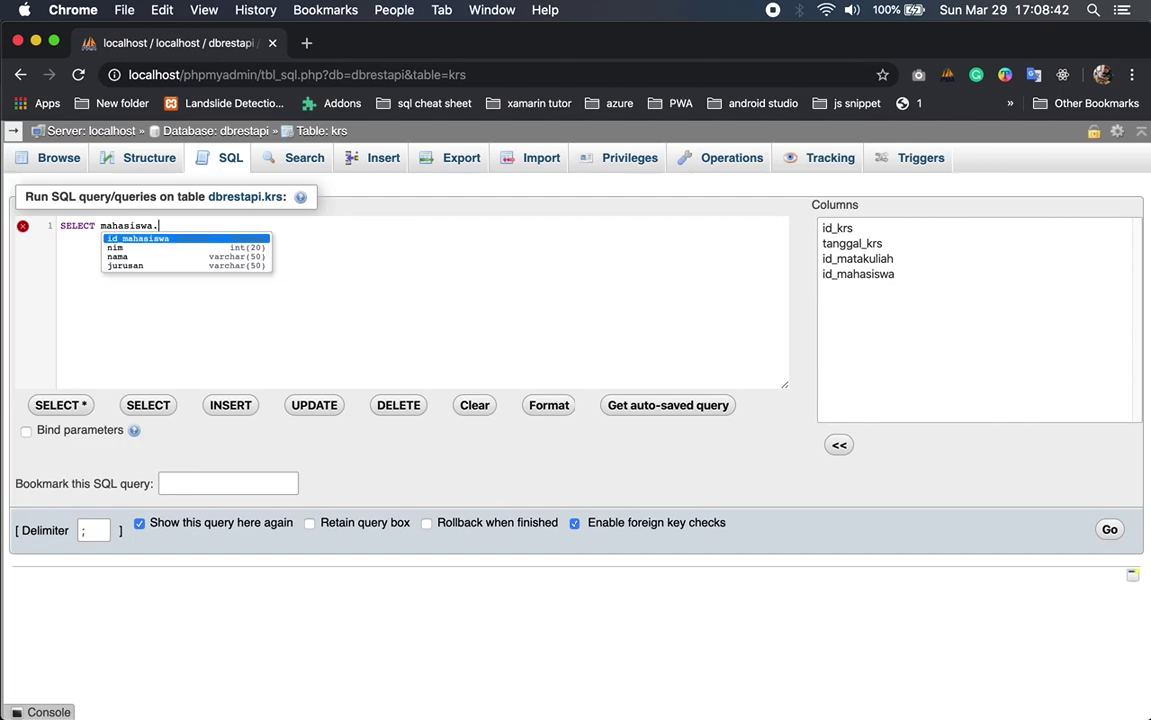
{"action": "key", "text": "Return"}
- Append the columns mahasiswa.nim and mahasiswa.nama to the SELECT list
{"action": "type", "text": ", ma"}
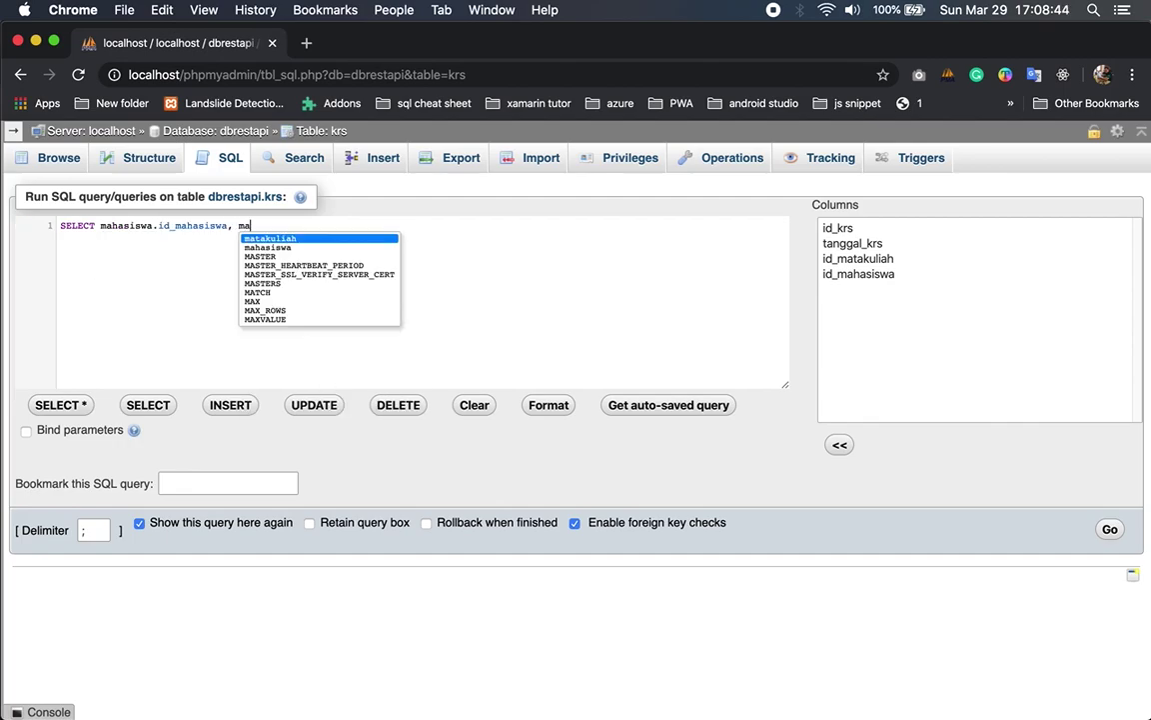
{"action": "key", "text": "Down"}
{"action": "key", "text": "Return"}
{"action": "type", "text": ".nim, ma"}
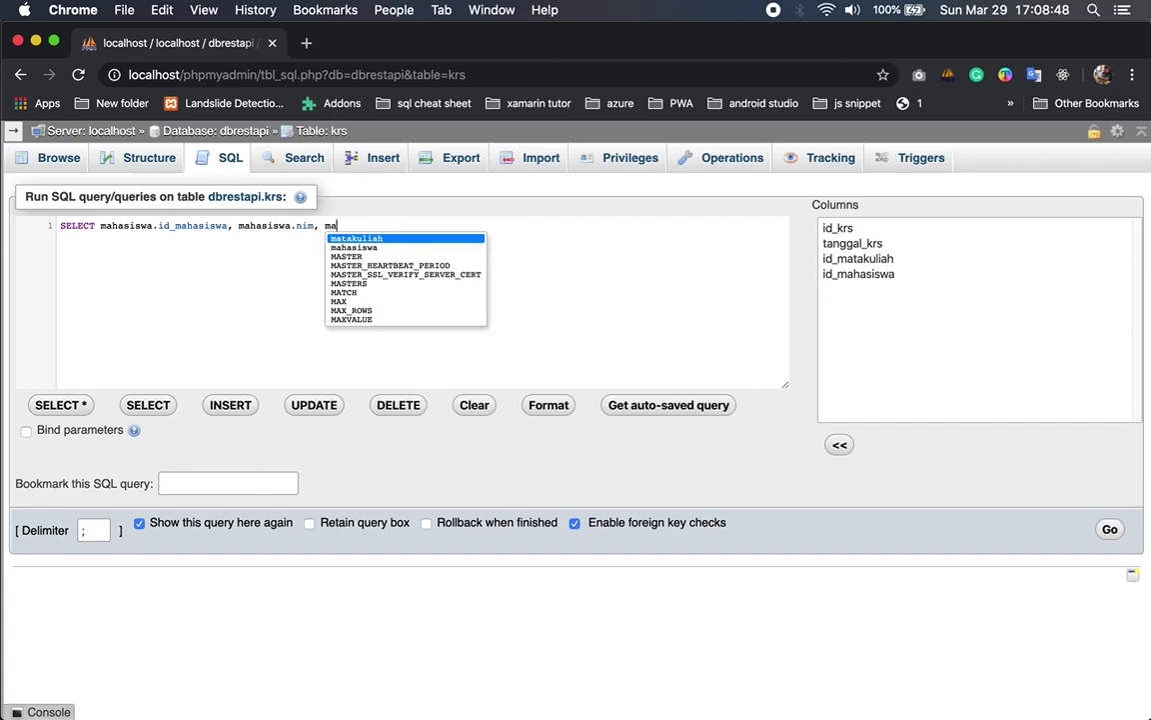
{"action": "key", "text": "Down"}
{"action": "key", "text": "Return"}
{"action": "type", "text": ".n"}
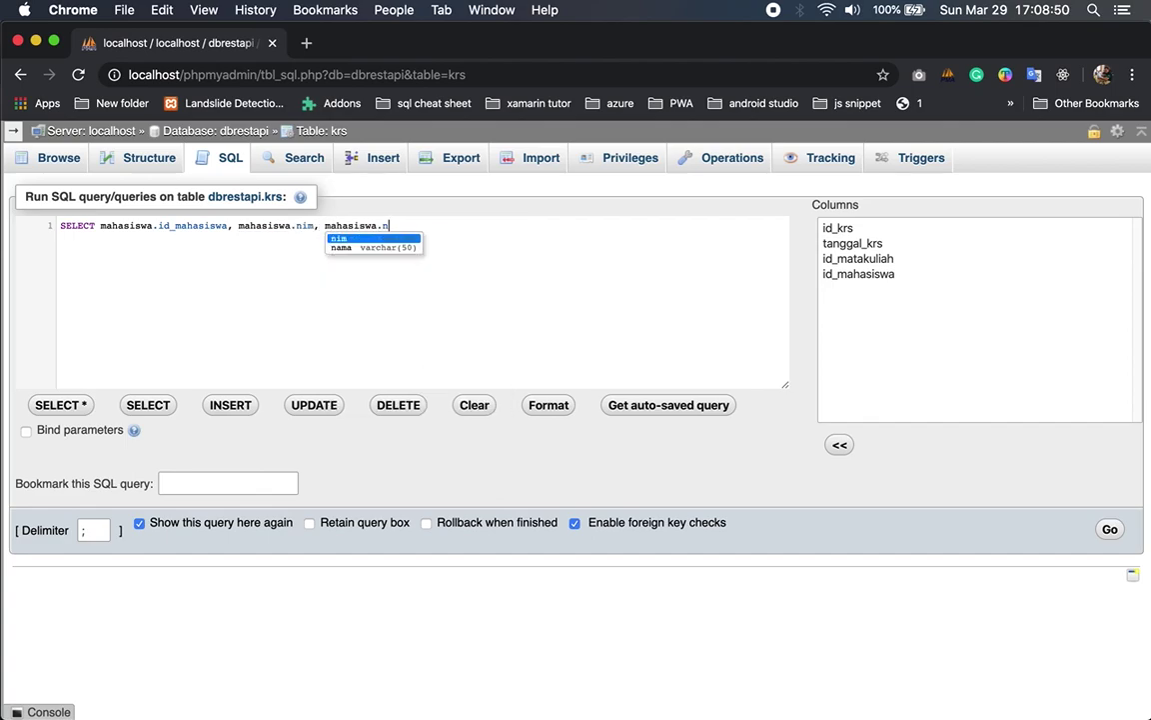
{"action": "key", "text": "Down"}
{"action": "key", "text": "Return"}
- Append the column mahasiswa.jurusan to the SELECT list
{"action": "type", "text": ", ma"}
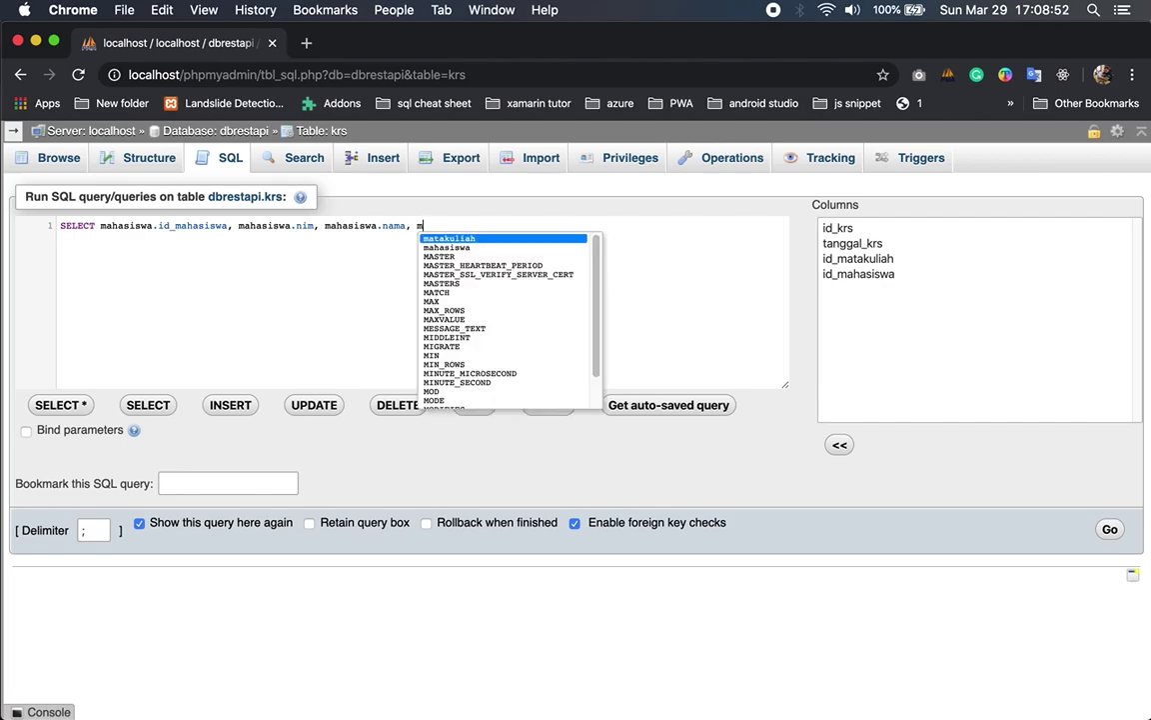
{"action": "key", "text": "Down"}
{"action": "key", "text": "Return"}
{"action": "type", "text": "."}
{"action": "key", "text": "Down"}
{"action": "key", "text": "Down"}
{"action": "key", "text": "Down"}
{"action": "key", "text": "Return"}
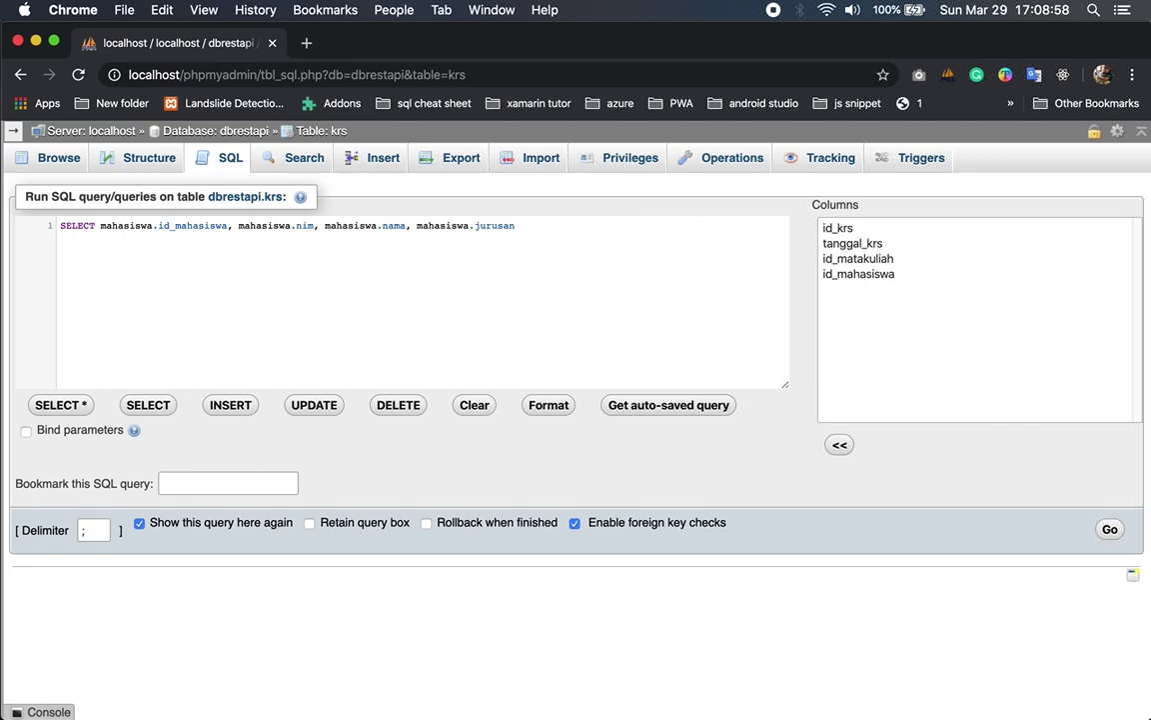
- Append the column matakuliah.matakuliah to the SELECT list
{"action": "type", "text": ", ma"}
{"action": "key", "text": "Down"}
{"action": "key", "text": "Return"}
{"action": "type", "text": "."}
{"action": "key", "text": "Down"}
{"action": "key", "text": "Return"}
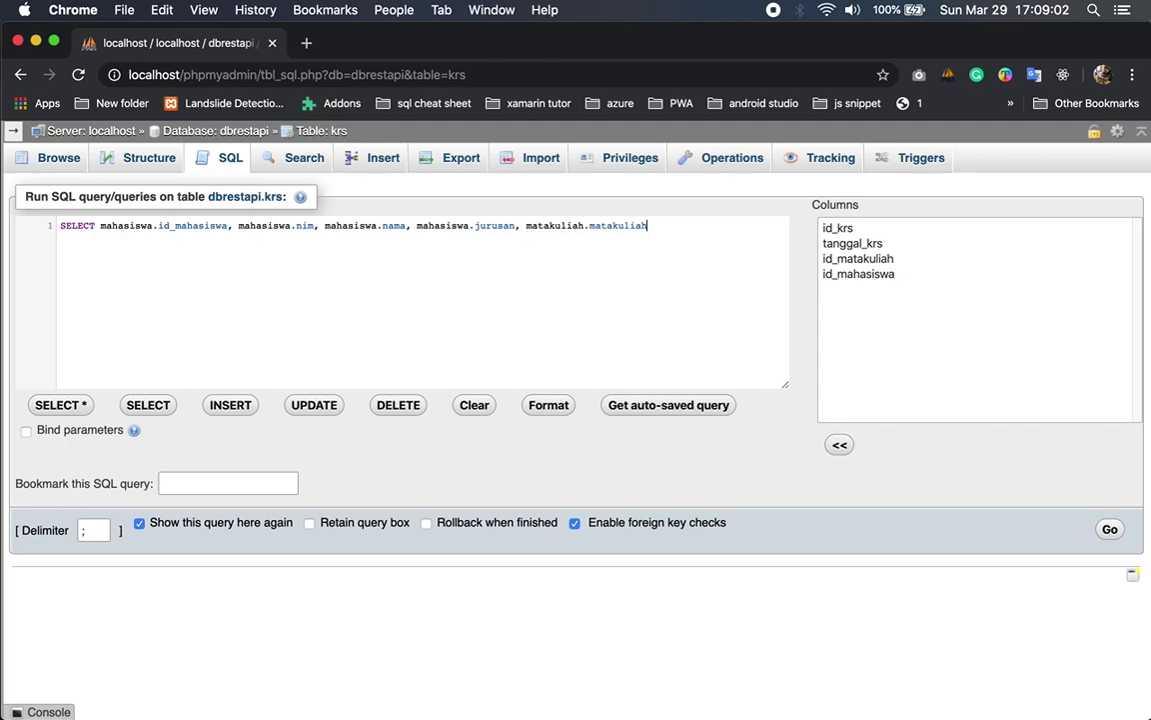
- Append the column matakuliah.sks as the last entry of the SELECT list
{"action": "type", "text": ", ma"}
{"action": "key", "text": "Down"}
{"action": "key", "text": "Return"}
{"action": "type", "text": "."}
{"action": "key", "text": "Down"}
{"action": "key", "text": "Down"}
{"action": "key", "text": "Return"}
- Add a FROM clause for the krs table and a JOIN line for the matakuliah table to the query
{"action": "type", "text": "f"}
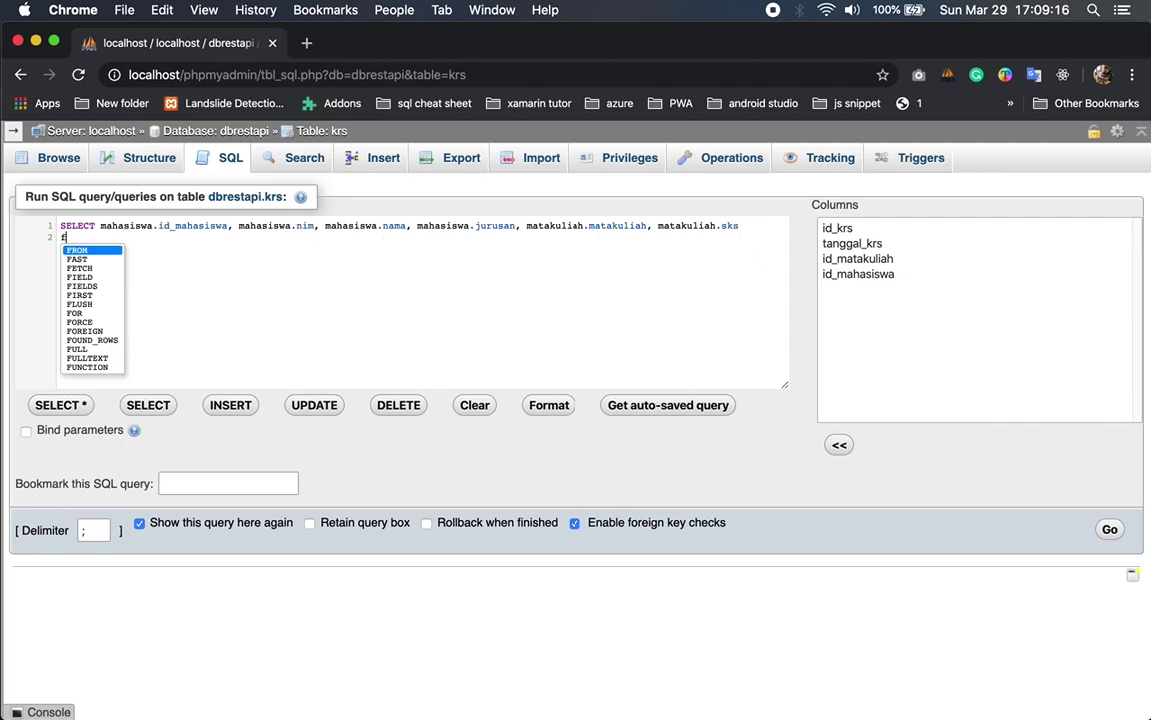
{"action": "type", "text": "rom kr"}
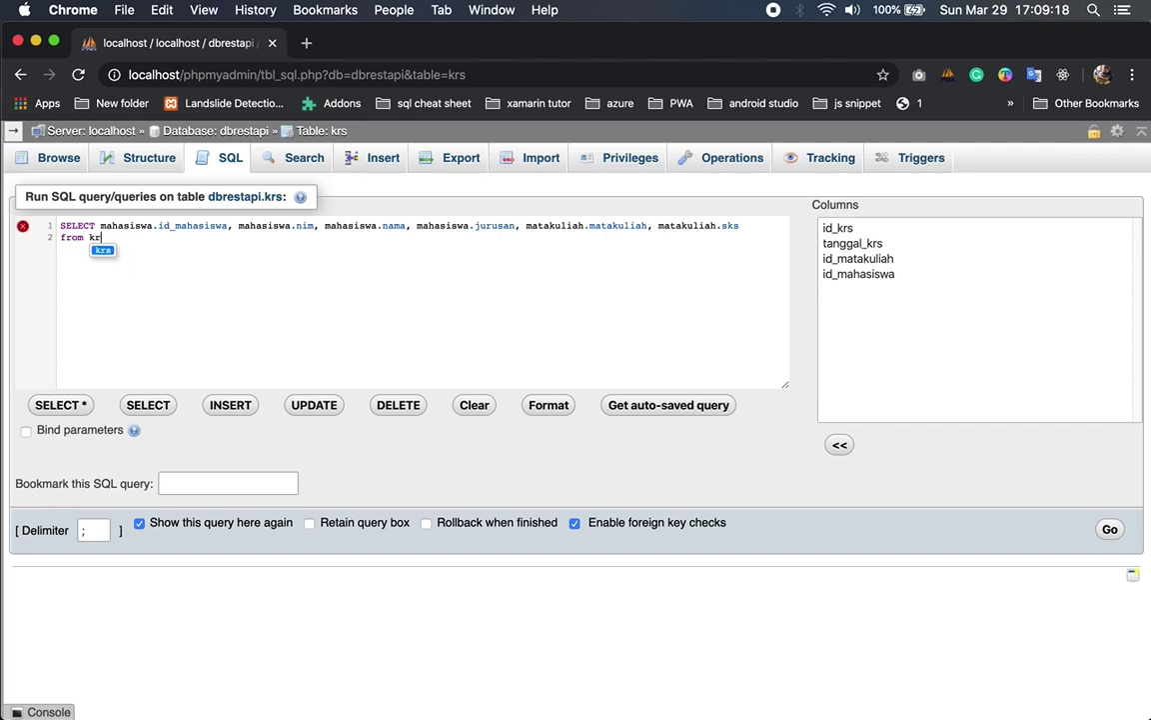
{"action": "type", "text": "s "}
{"action": "type", "text": "jo"}
{"action": "key", "text": "Return"}
{"action": "type", "text": "ma"}
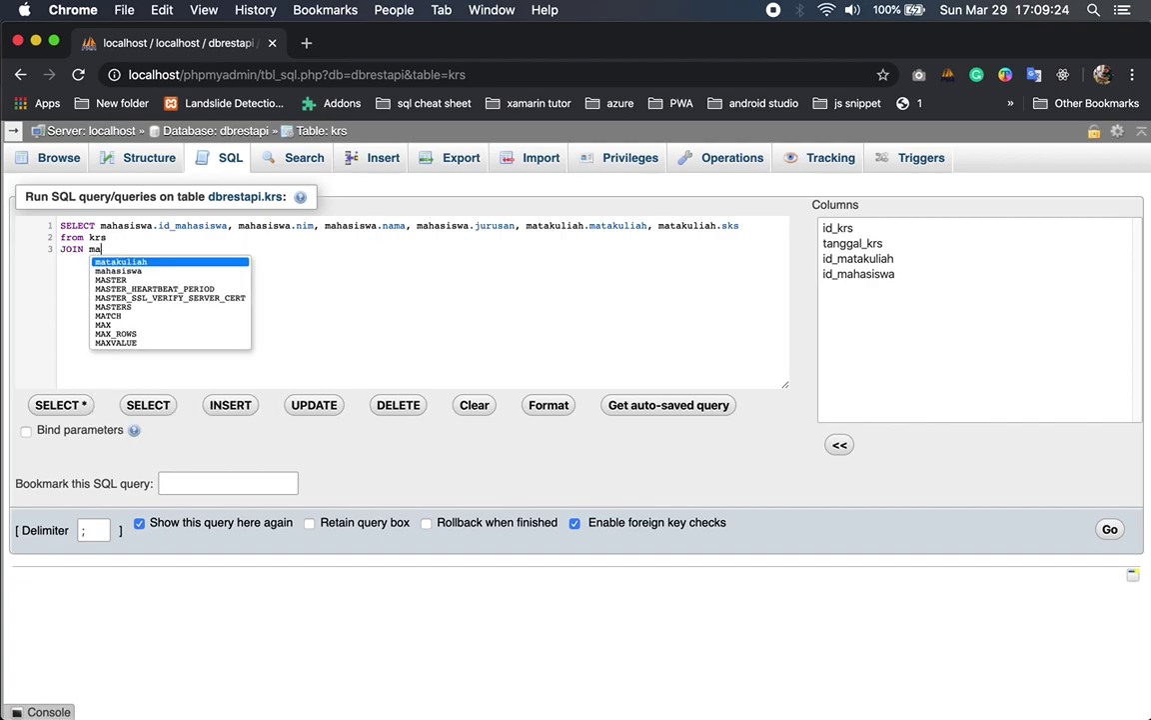
{"action": "key", "text": "Return"}
- Add a second JOIN line for the mahasiswa table below the matakuliah join
{"action": "type", "text": "jo"}
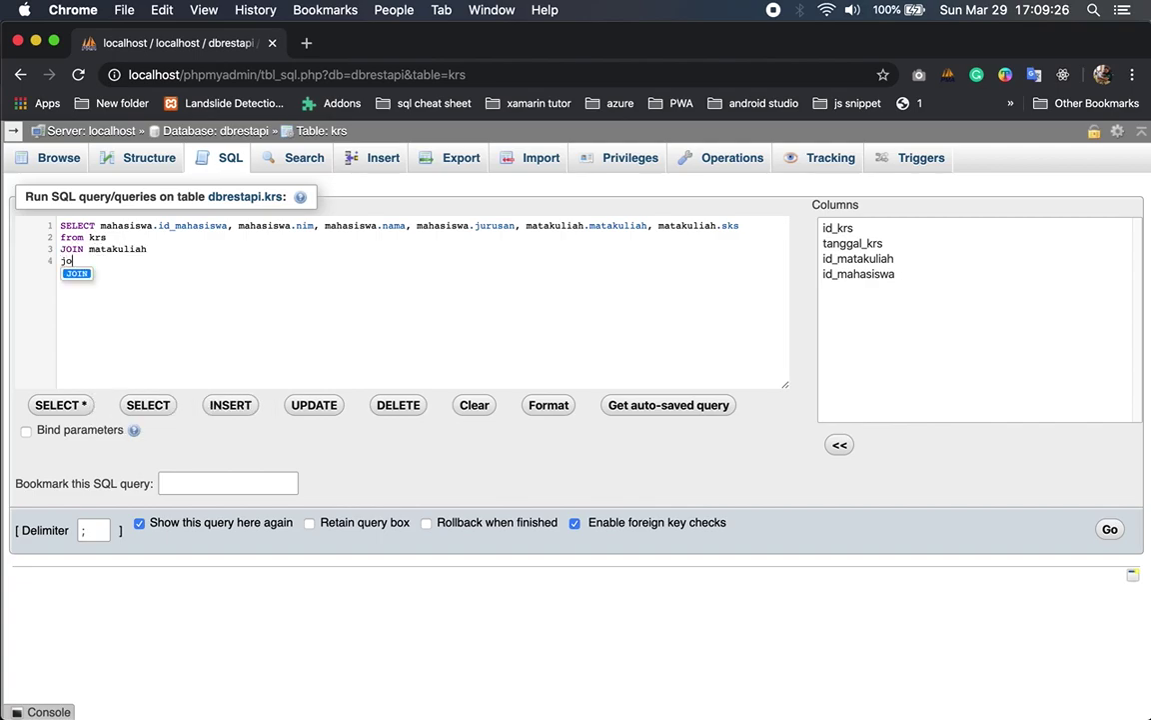
{"action": "type", "text": "i"}
{"action": "key", "text": "Return"}
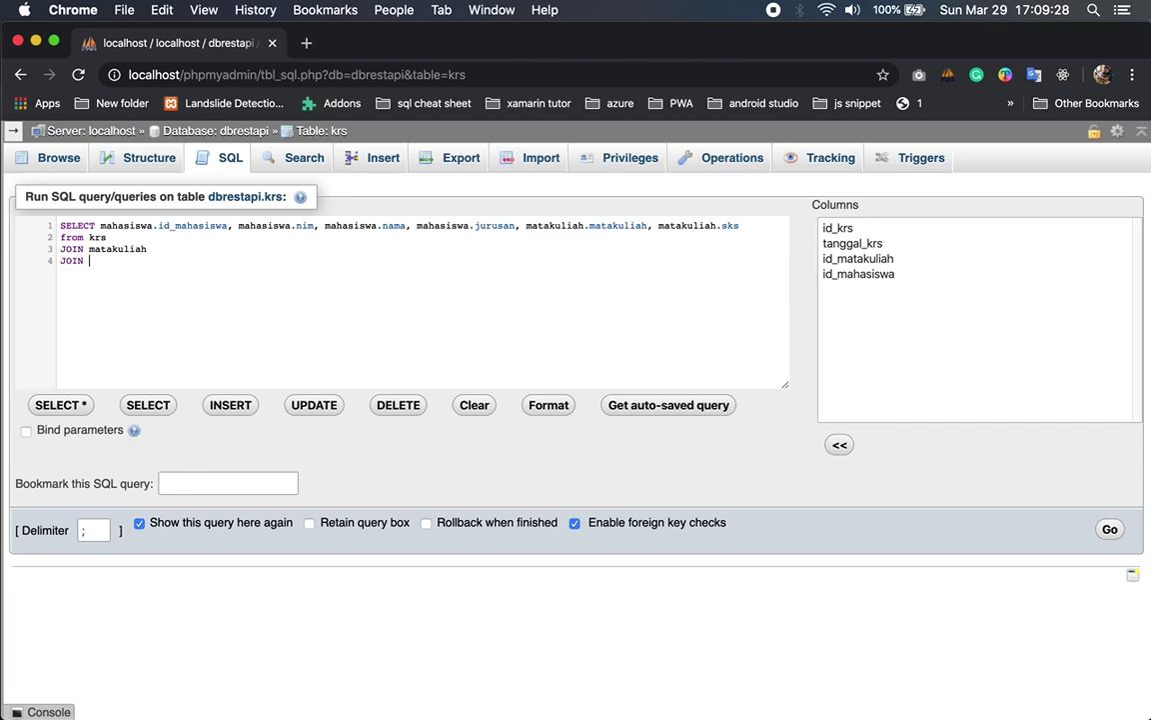
{"action": "type", "text": "ma"}
{"action": "type", "text": "hasiswa"}
- Add the clause WHERE krs.id_matakuliah = matakuliah.id_matakuliah below the joins
{"action": "type", "text": "whe"}
{"action": "key", "text": "Return"}
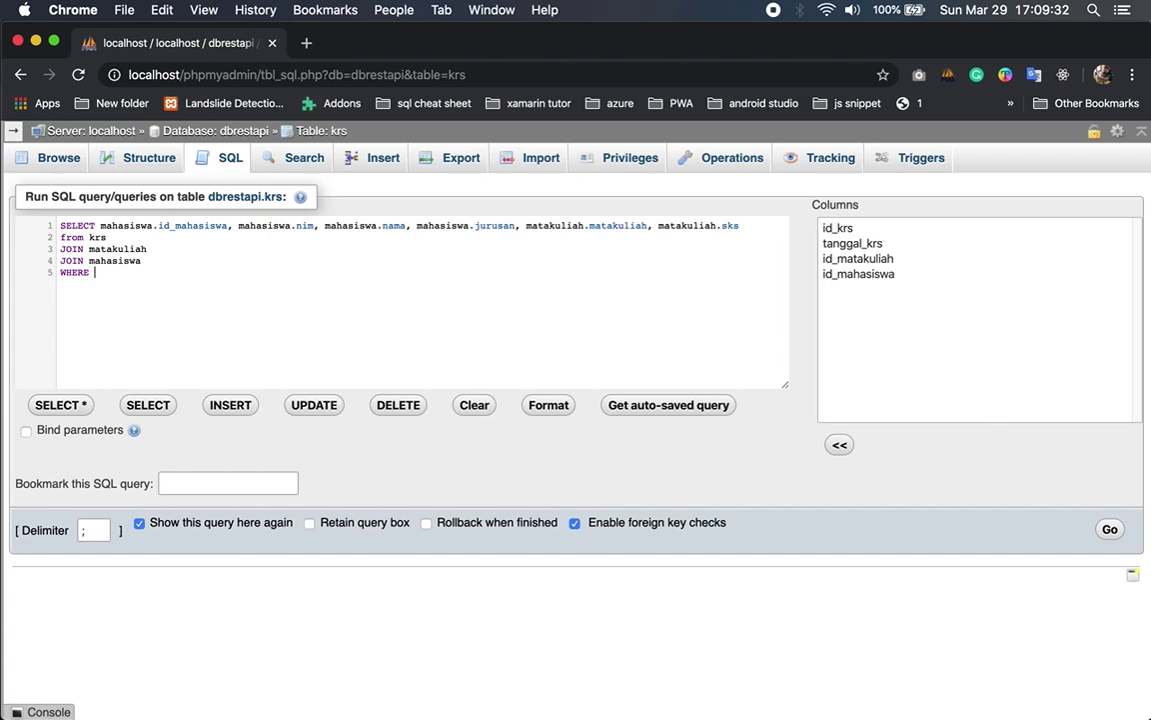
{"action": "type", "text": "krs."}
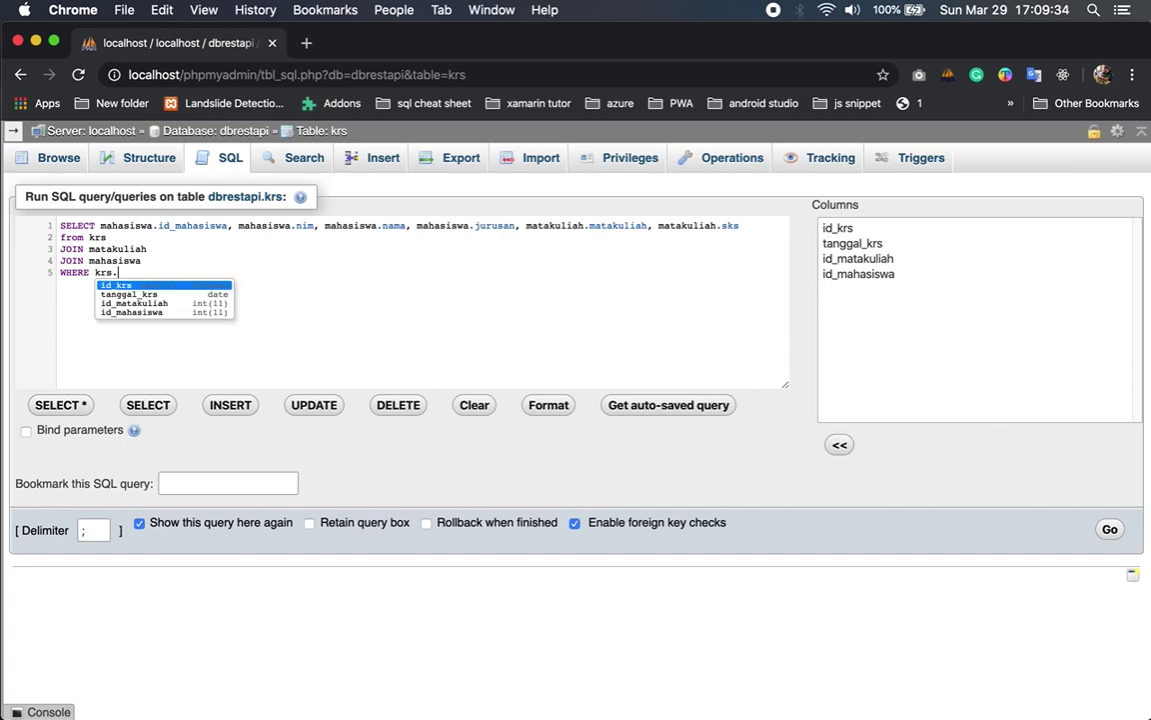
{"action": "key", "text": "Down"}
{"action": "key", "text": "Down"}
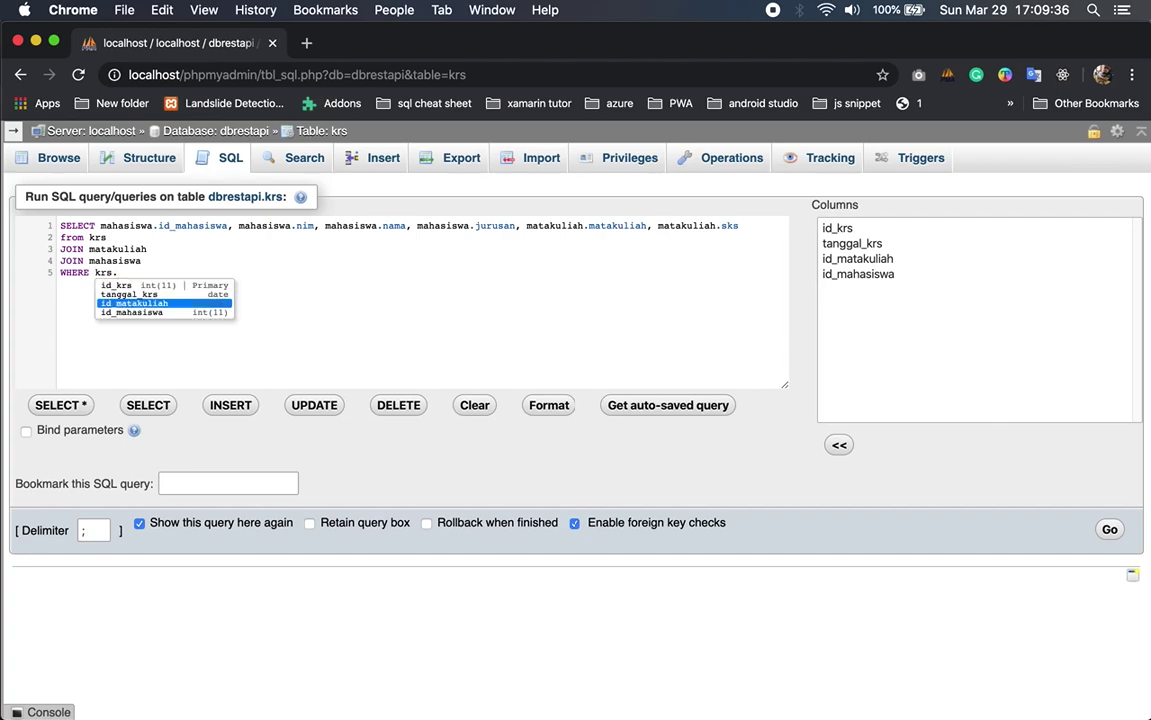
{"action": "key", "text": "Return"}
{"action": "type", "text": "= ma"}
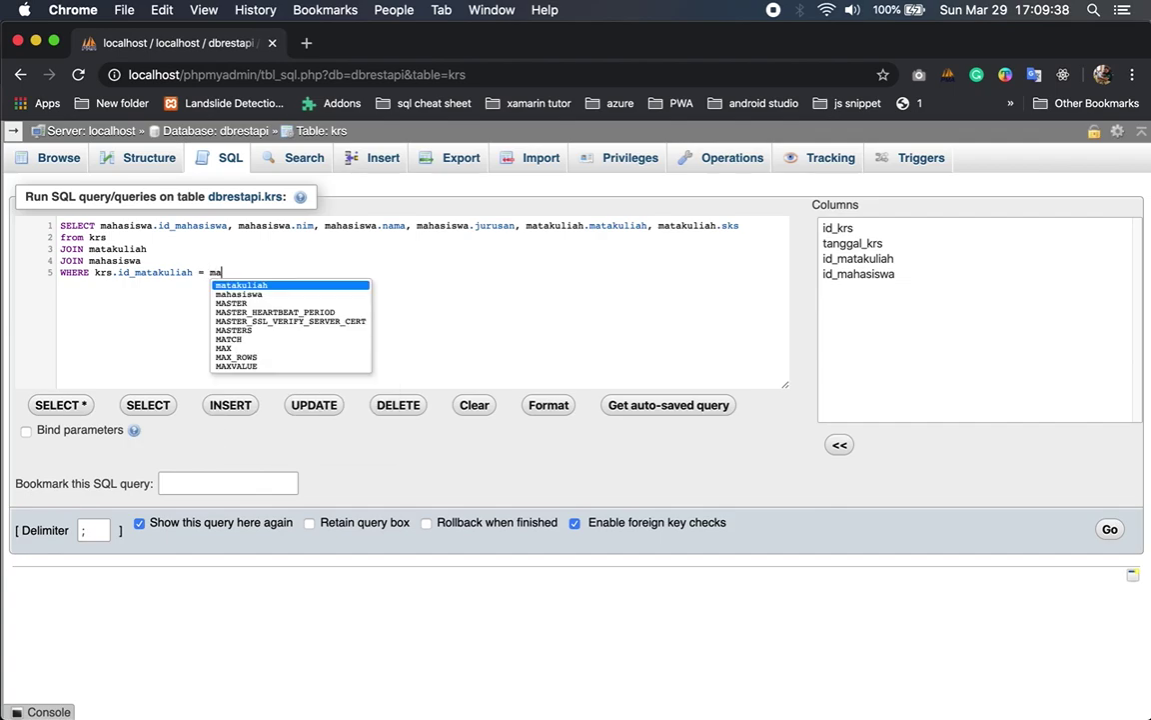
{"action": "key", "text": "Return"}
{"action": "type", "text": "."}
{"action": "key", "text": "Return"}
{"action": "key", "text": "Return"}
- Add the condition AND krs.id_mahasiswa = mahasiswa.id_mahasiswa on a new line of the query
{"action": "type", "text": "an"}
{"action": "key", "text": "Return"}
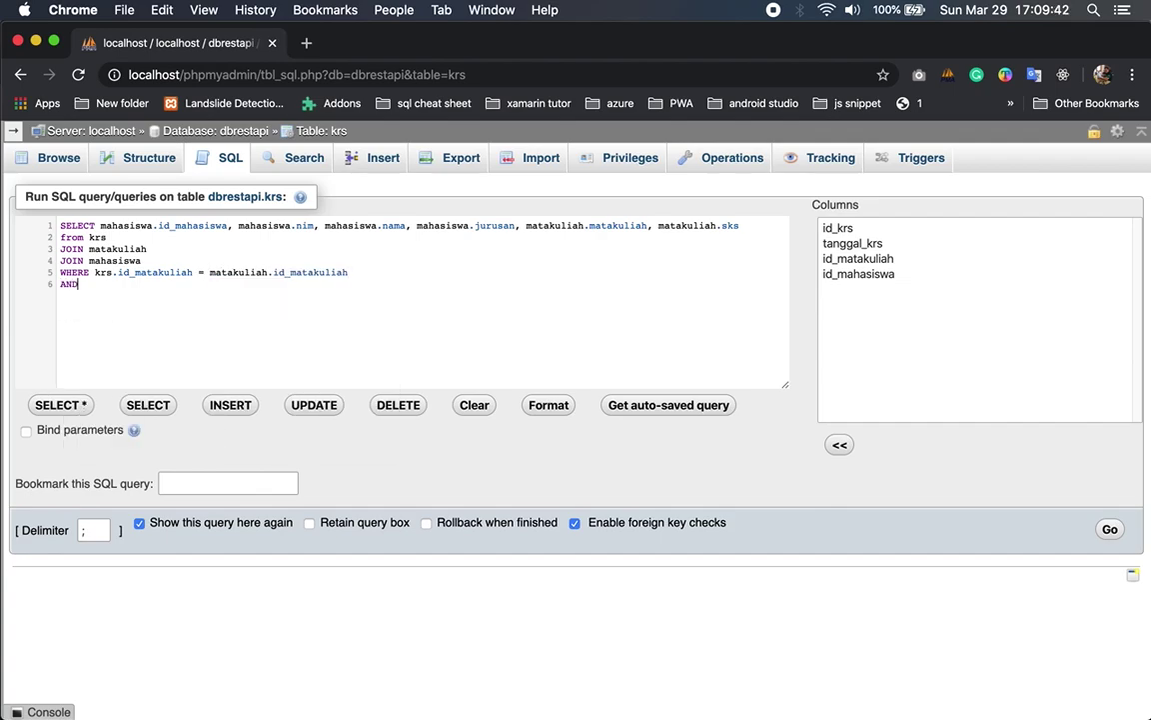
{"action": "type", "text": "krs.i"}
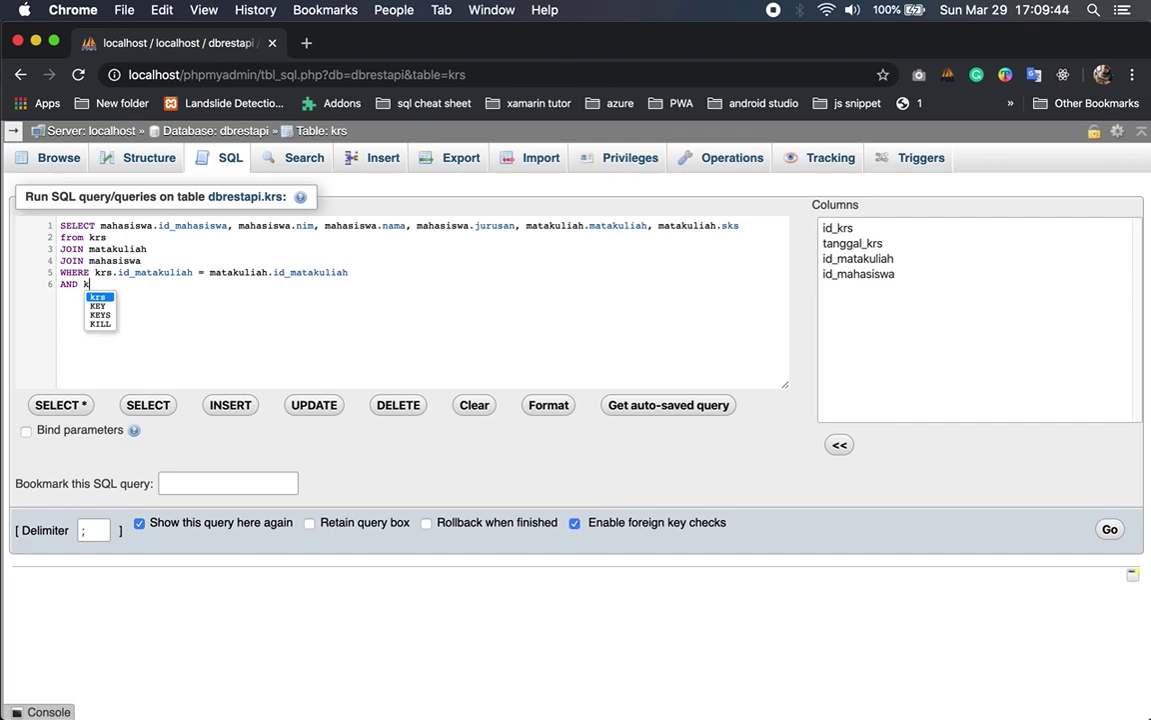
{"action": "key", "text": "Down"}
{"action": "key", "text": "Down"}
{"action": "key", "text": "Return"}
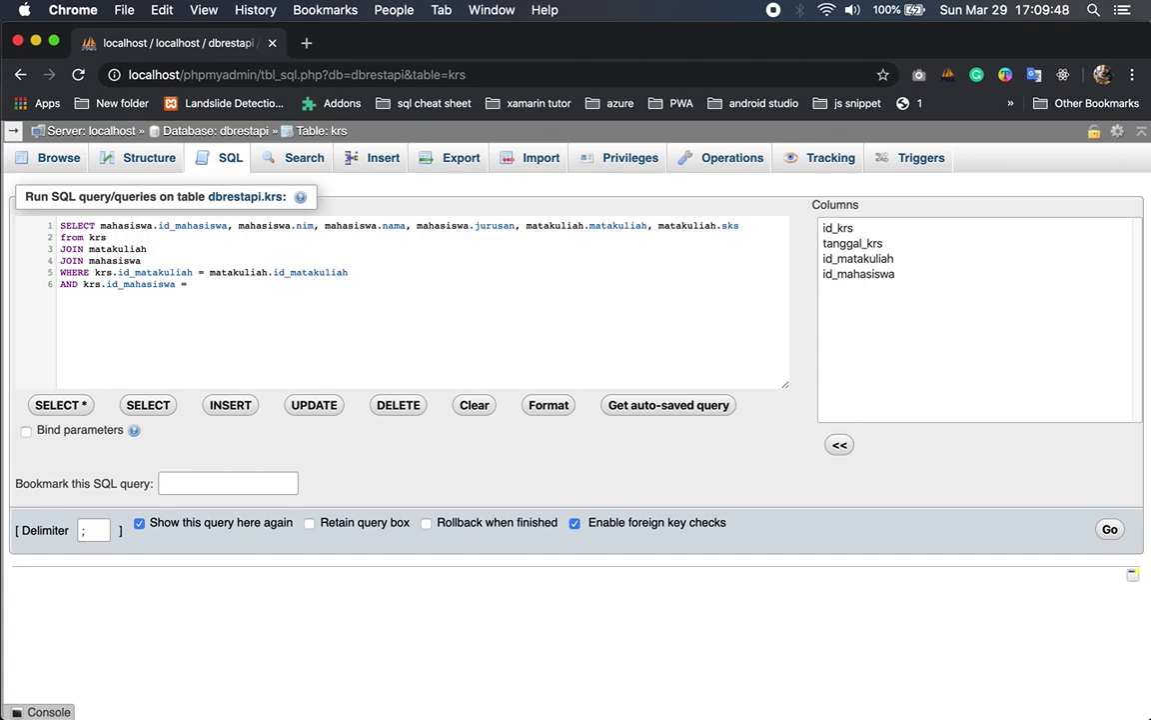
{"action": "type", "text": "= "}
{"action": "type", "text": "ma"}
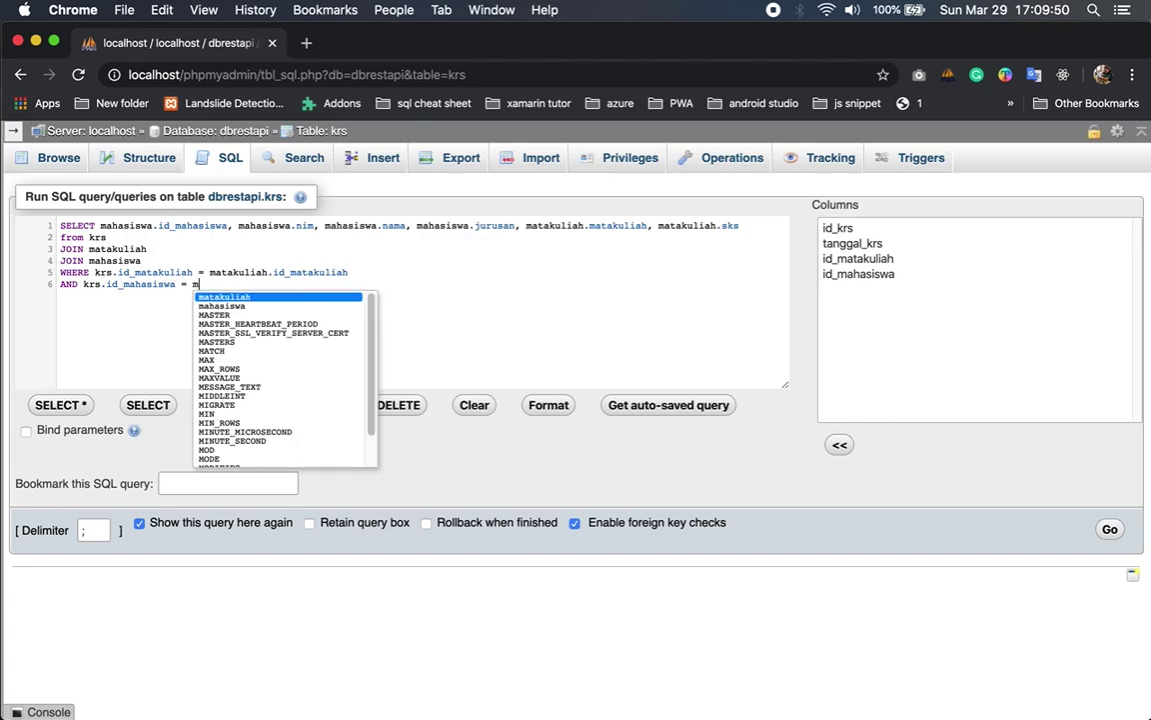
{"action": "key", "text": "Return"}
{"action": "type", "text": "."}
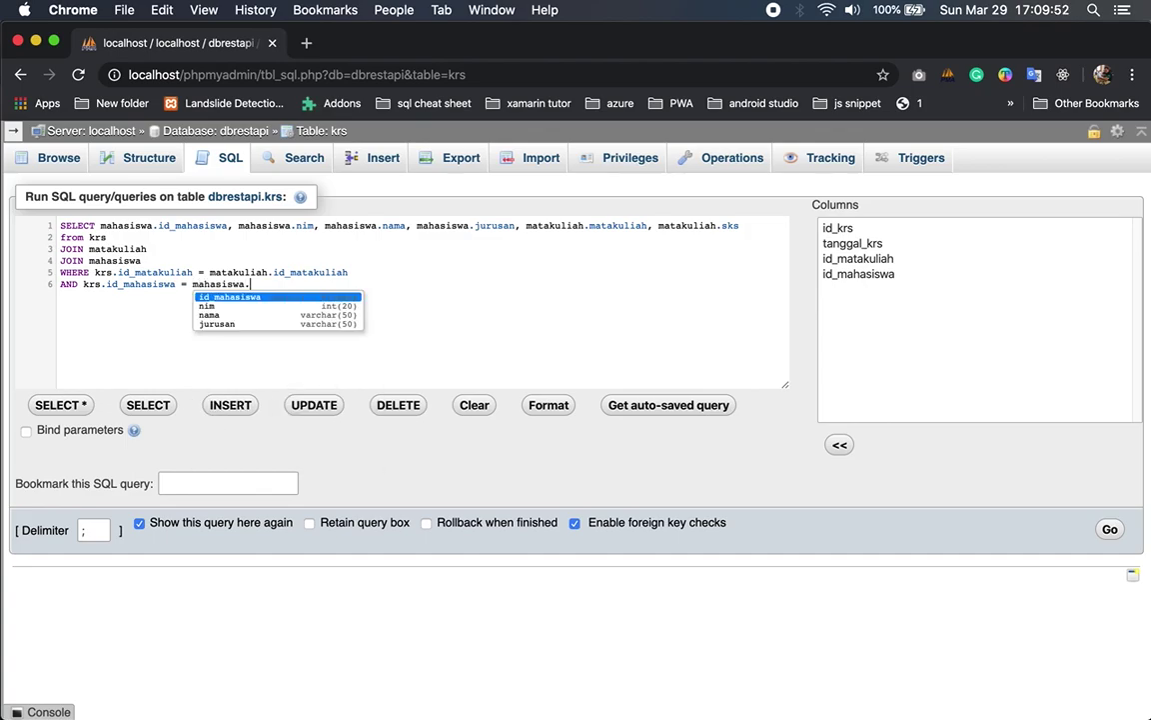
{"action": "key", "text": "Return"}
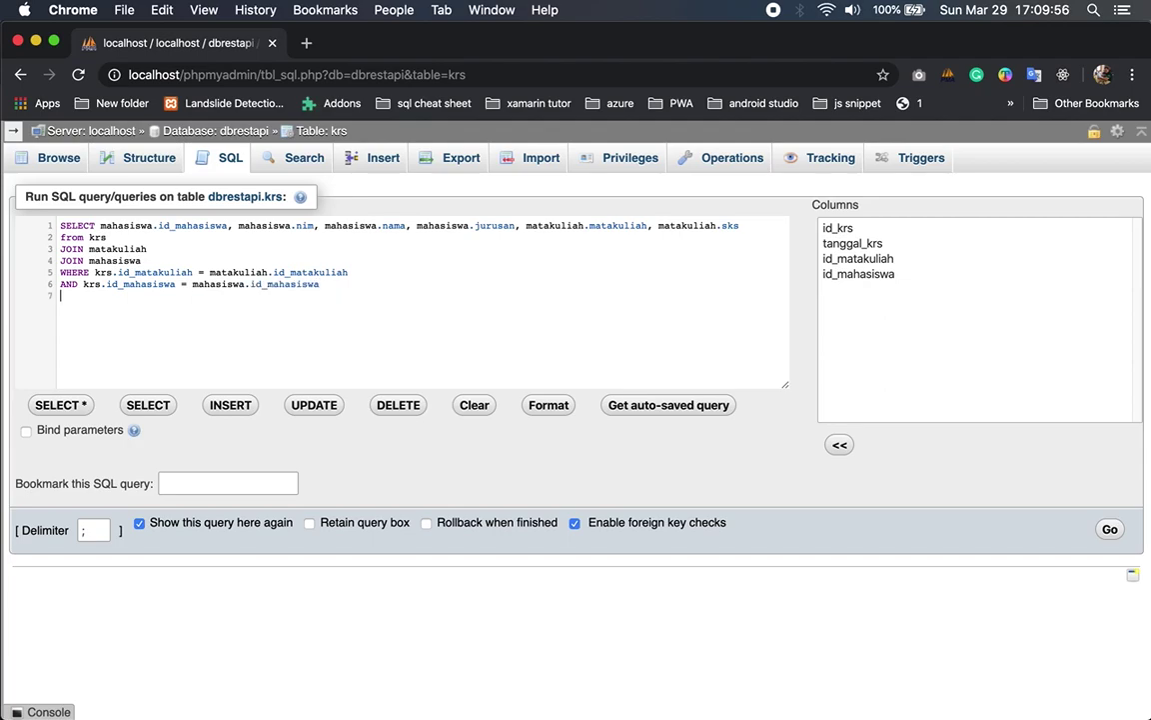
- End the query with an ORDER BY clause on mahasiswa.id_mahasiswa
{"action": "type", "text": "o"}
{"action": "key", "text": "Down"}
{"action": "key", "text": "Down"}
{"action": "key", "text": "Return"}
{"action": "type", "text": "by"}
{"action": "key", "text": "Return"}
{"action": "type", "text": "ma"}
{"action": "key", "text": "Down"}
{"action": "key", "text": "Return"}
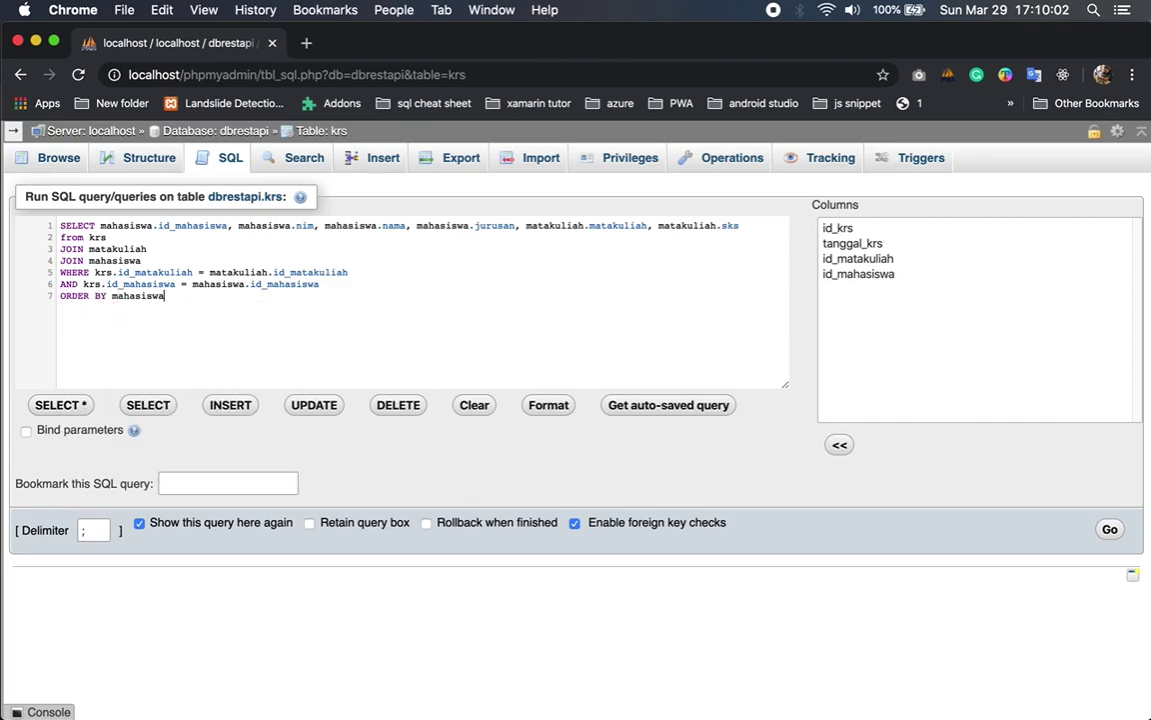
{"action": "type", "text": ".i"}
{"action": "key", "text": "Return"}
- Run the completed join query and look through its result rows
{"action": "left_click_drag", "start_coordinate": [315, 299], "coordinate": [62, 215]}
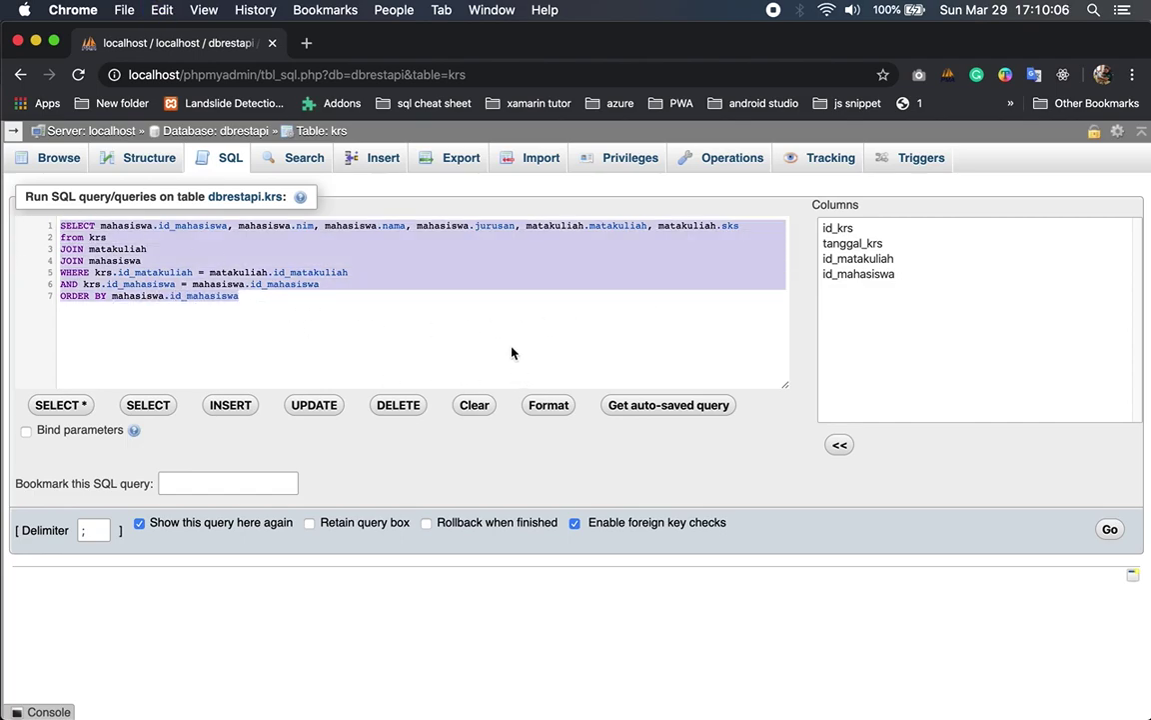
{"action": "left_click", "coordinate": [467, 328]}
{"action": "left_click", "coordinate": [1108, 530]}
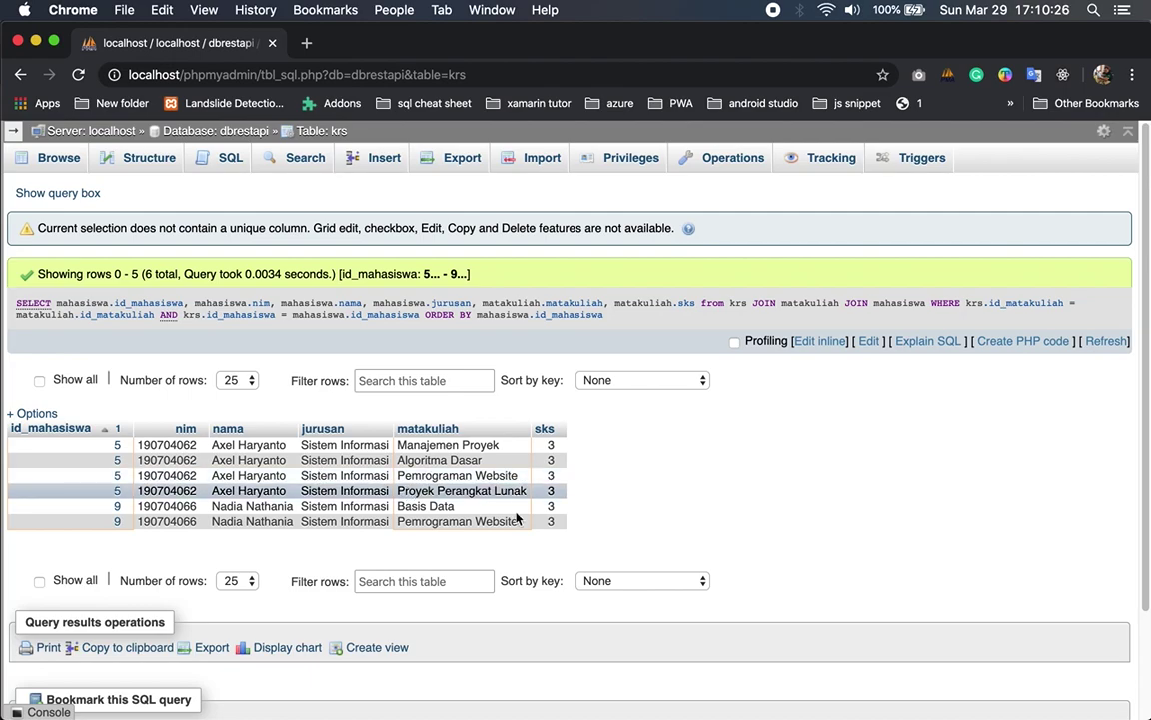
{"action": "scroll", "coordinate": [240, 500], "scroll_direction": "down", "scroll_amount": 1}
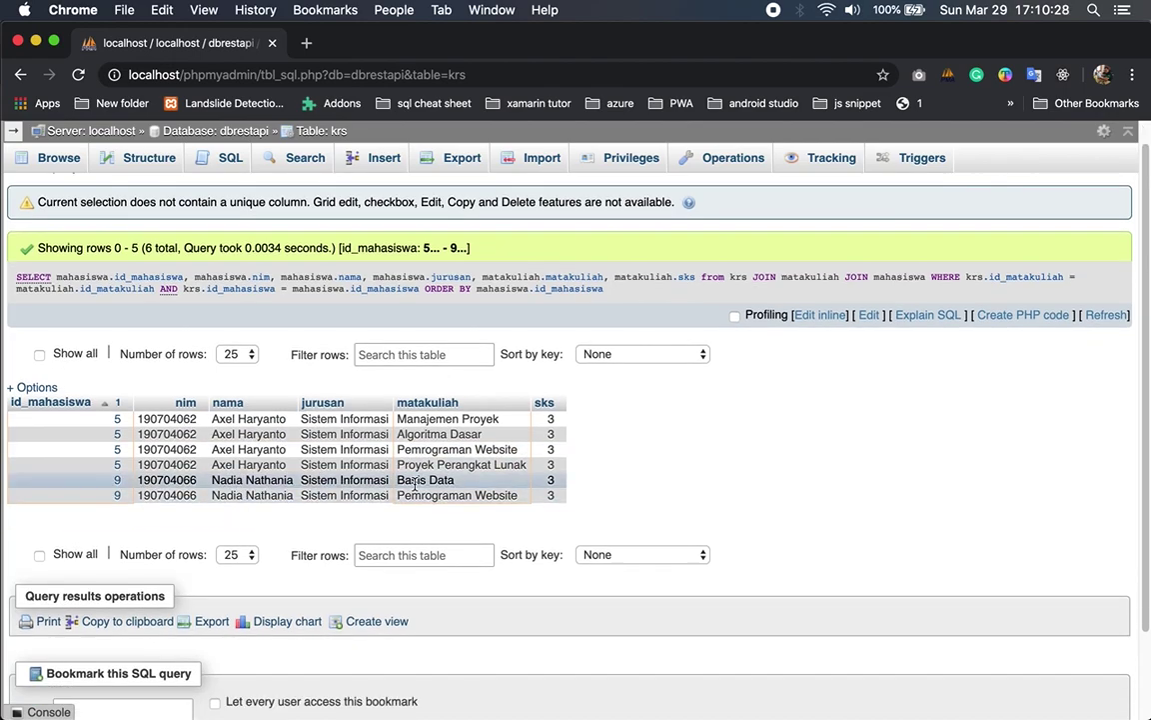
{"action": "scroll", "coordinate": [530, 494], "scroll_direction": "up", "scroll_amount": 1}
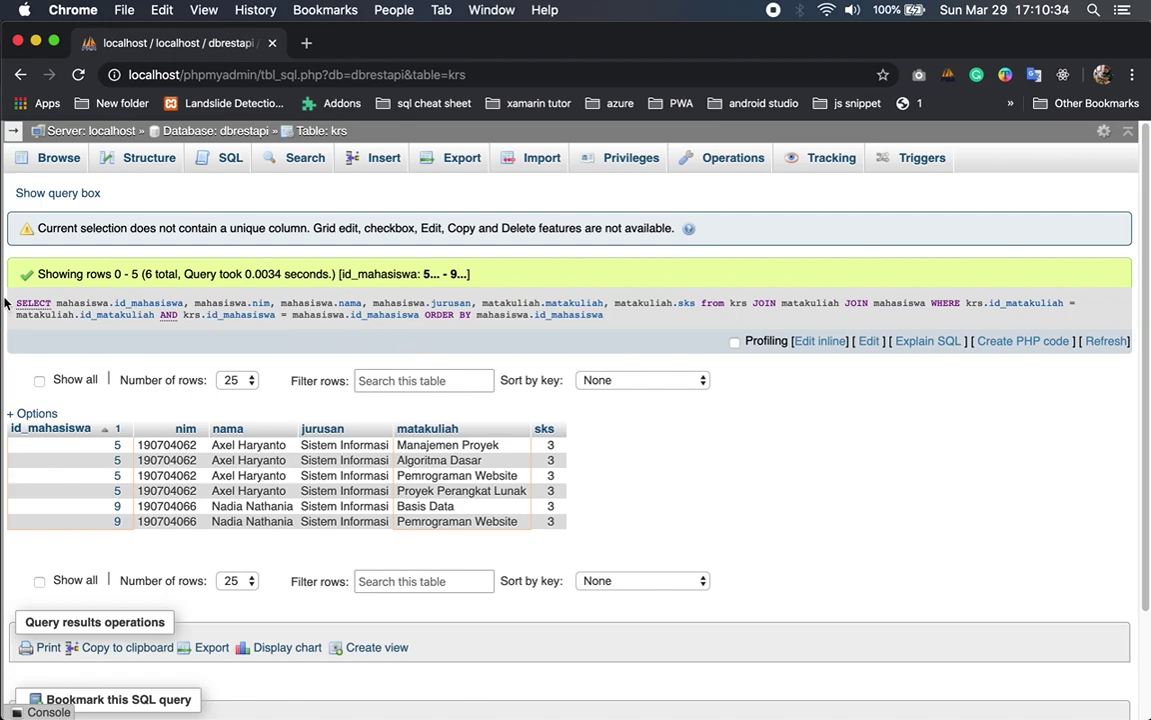
- Copy the full text of the executed SELECT query shown above the results
{"action": "left_click_drag", "start_coordinate": [15, 302], "coordinate": [627, 332]}
{"action": "right_click", "coordinate": [430, 278]}
{"action": "left_click", "coordinate": [500, 354]}
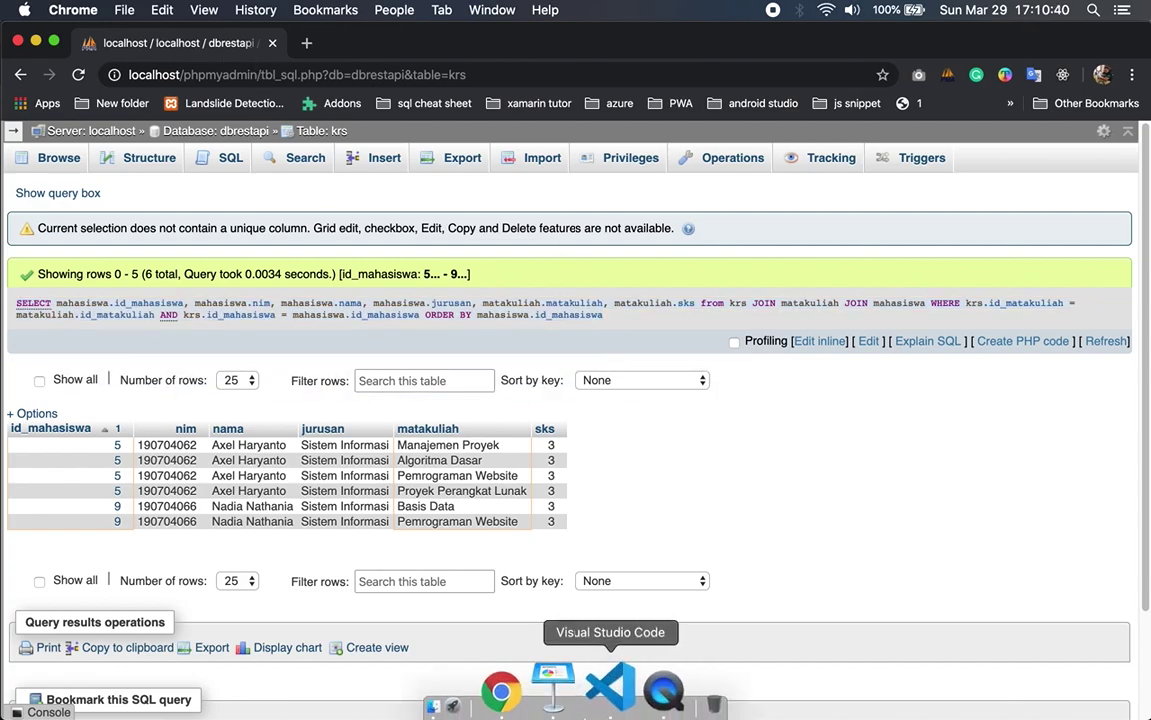
- Switch to Visual Studio Code and insert two blank lines after the hapusMahasiswa function in controller.js
{"action": "left_click", "coordinate": [608, 688]}
{"action": "scroll", "coordinate": [523, 357], "scroll_direction": "up", "scroll_amount": 15}
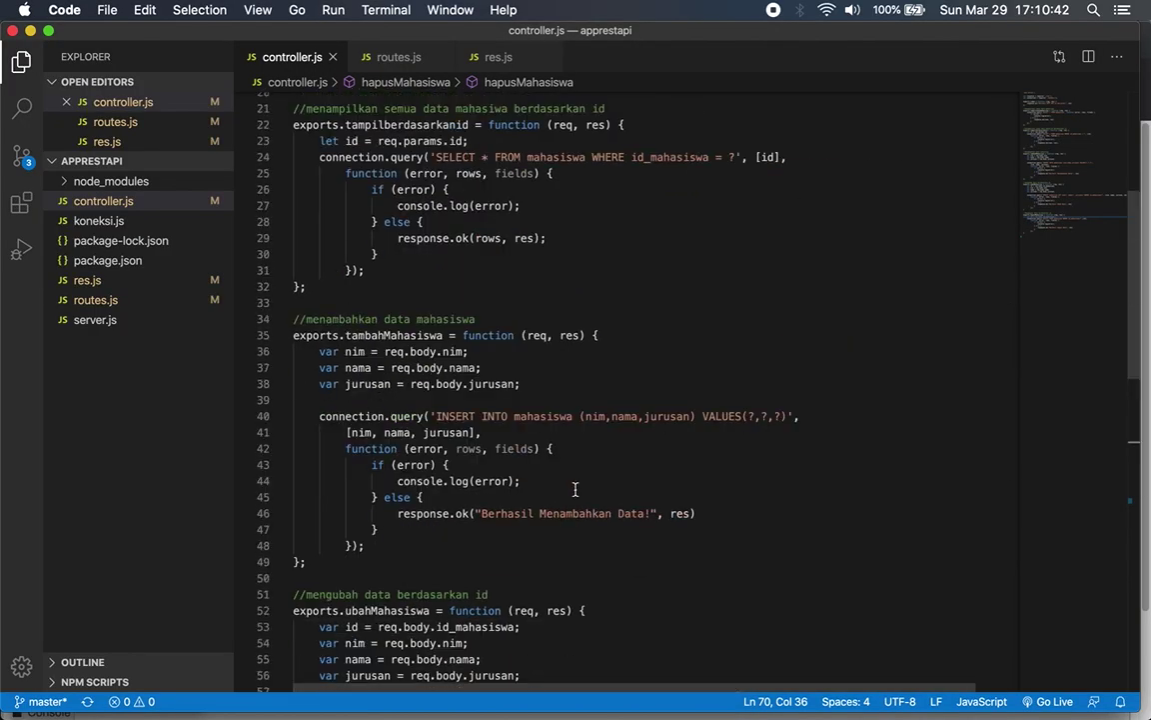
{"action": "scroll", "coordinate": [560, 470], "scroll_direction": "down", "scroll_amount": 8}
{"action": "scroll", "coordinate": [566, 480], "scroll_direction": "down", "scroll_amount": 15}
{"action": "scroll", "coordinate": [565, 481], "scroll_direction": "up", "scroll_amount": 10}
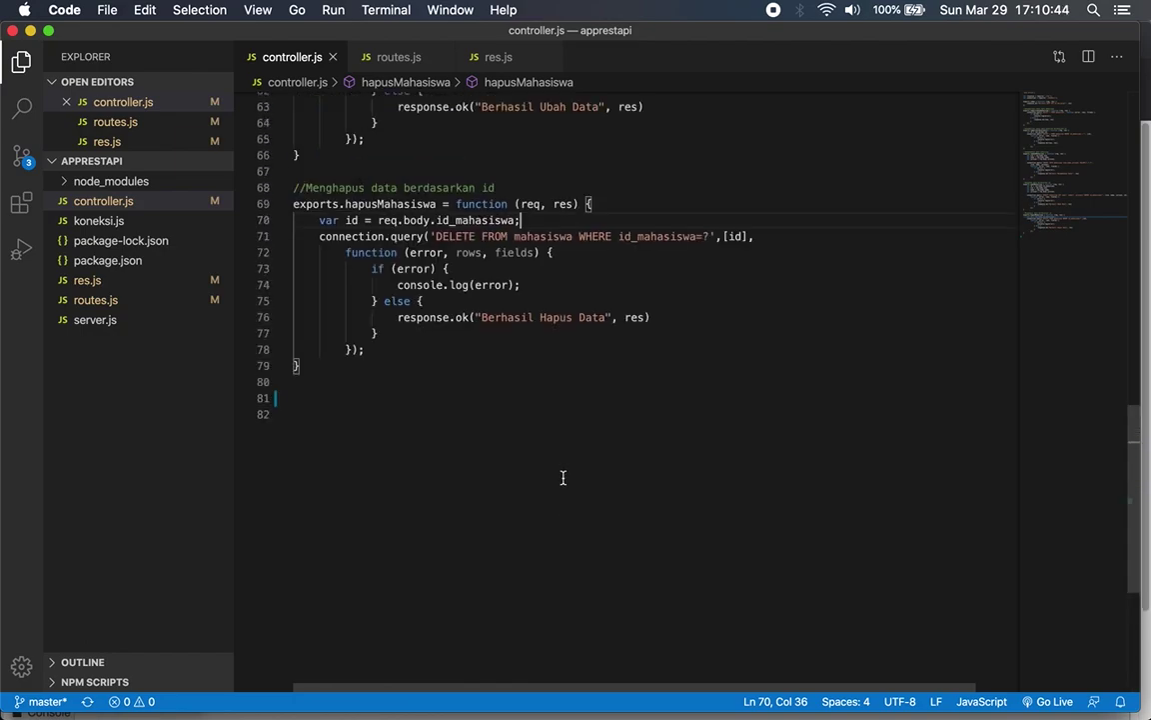
{"action": "left_click", "coordinate": [298, 545]}
{"action": "key", "text": "Return"}
{"action": "key", "text": "Return"}
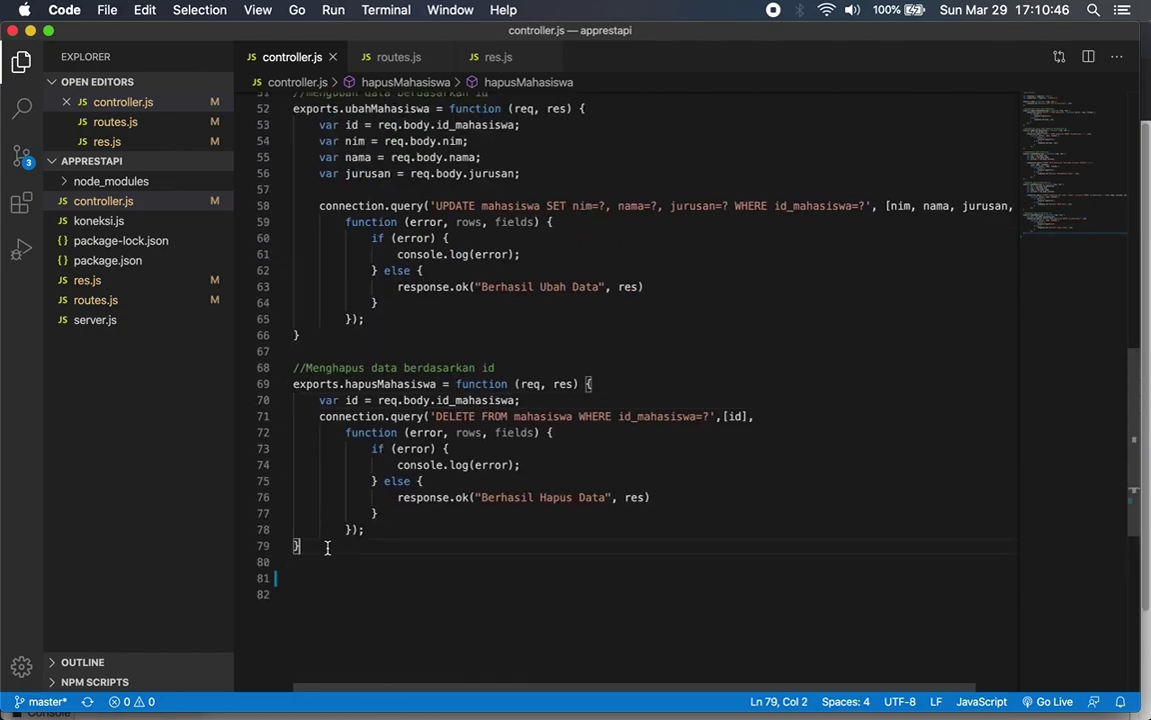
{"action": "scroll", "coordinate": [418, 526], "scroll_direction": "down", "scroll_amount": 3}
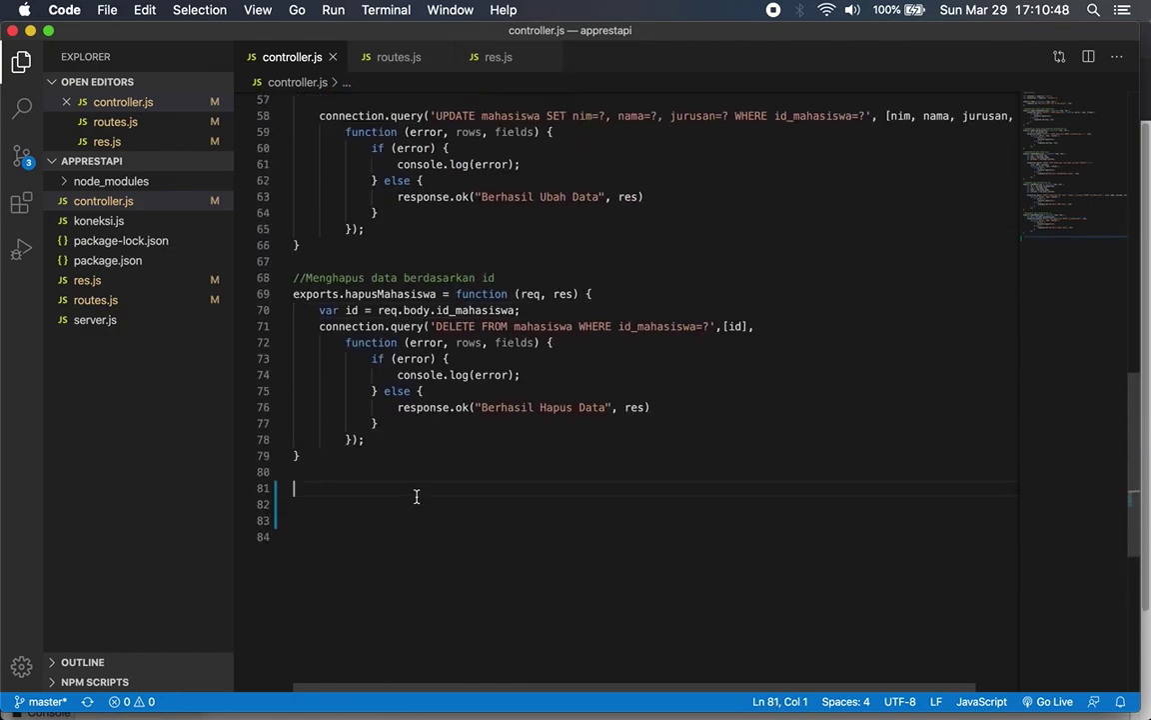
{"action": "type", "text": "//"}
{"action": "key", "text": "BackSpace"}
{"action": "key", "text": "BackSpace"}
- In res.js, add the comment "//response untuk nested matakuliah" below the exports.ok function
{"action": "left_click", "coordinate": [103, 280]}
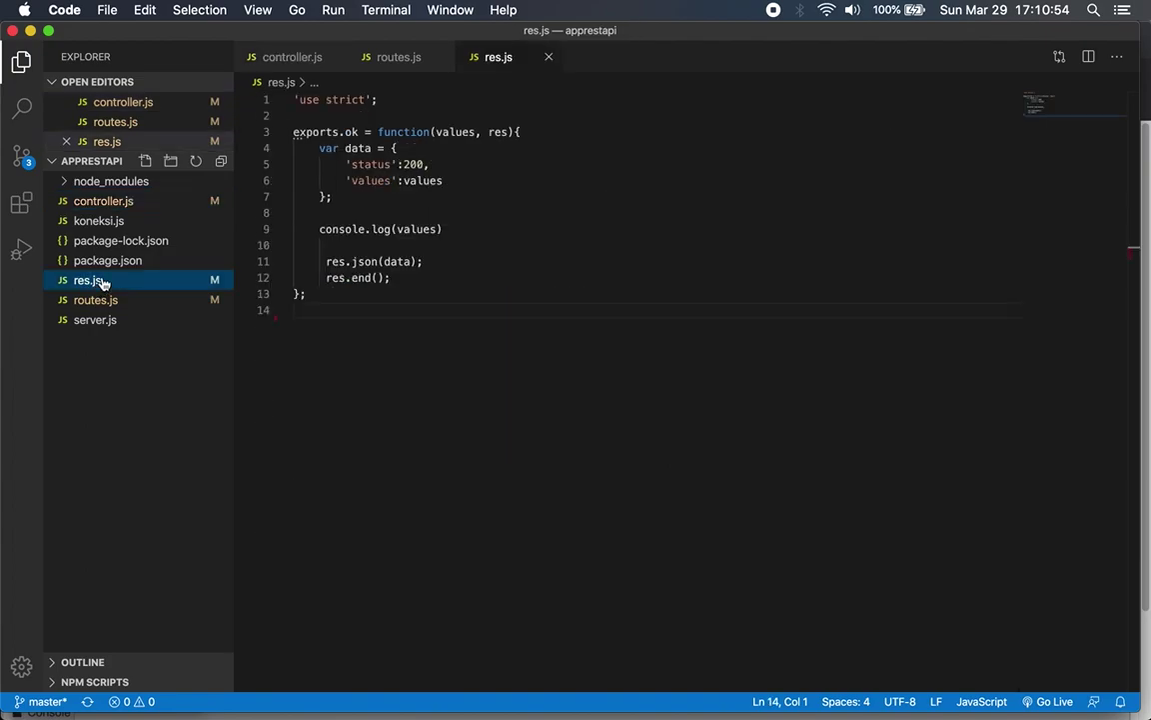
{"action": "left_click", "coordinate": [323, 293]}
{"action": "key", "text": "Return"}
{"action": "key", "text": "Return"}
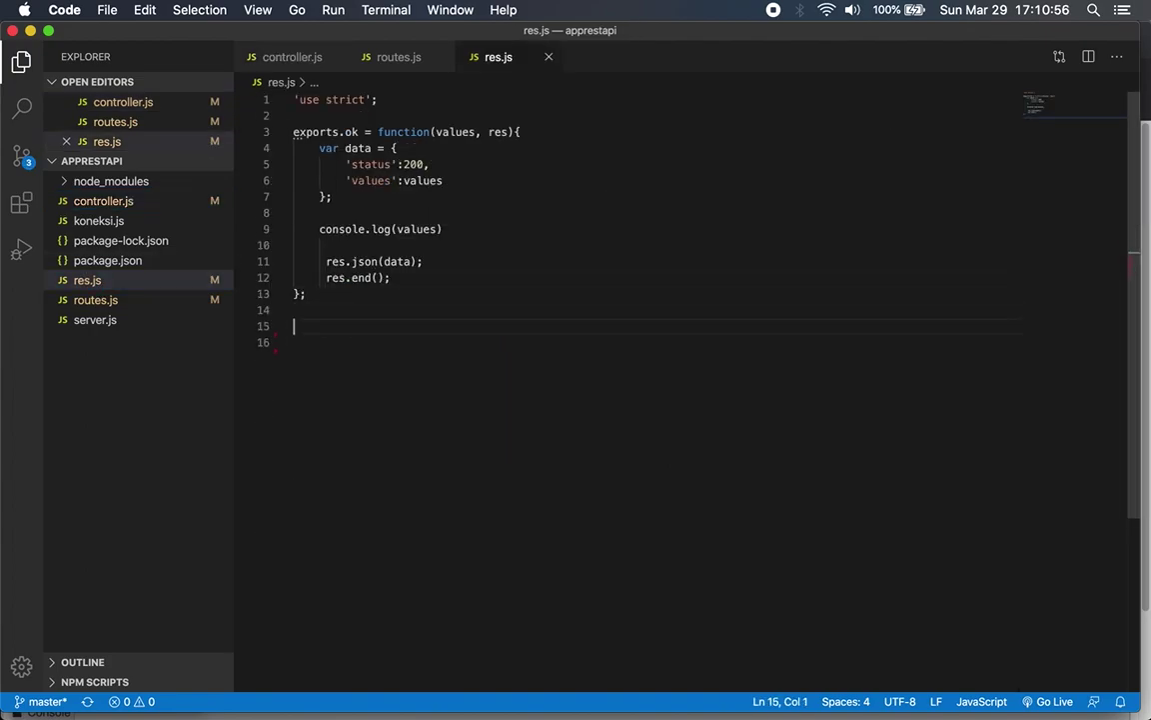
{"action": "type", "text": "//response untu"}
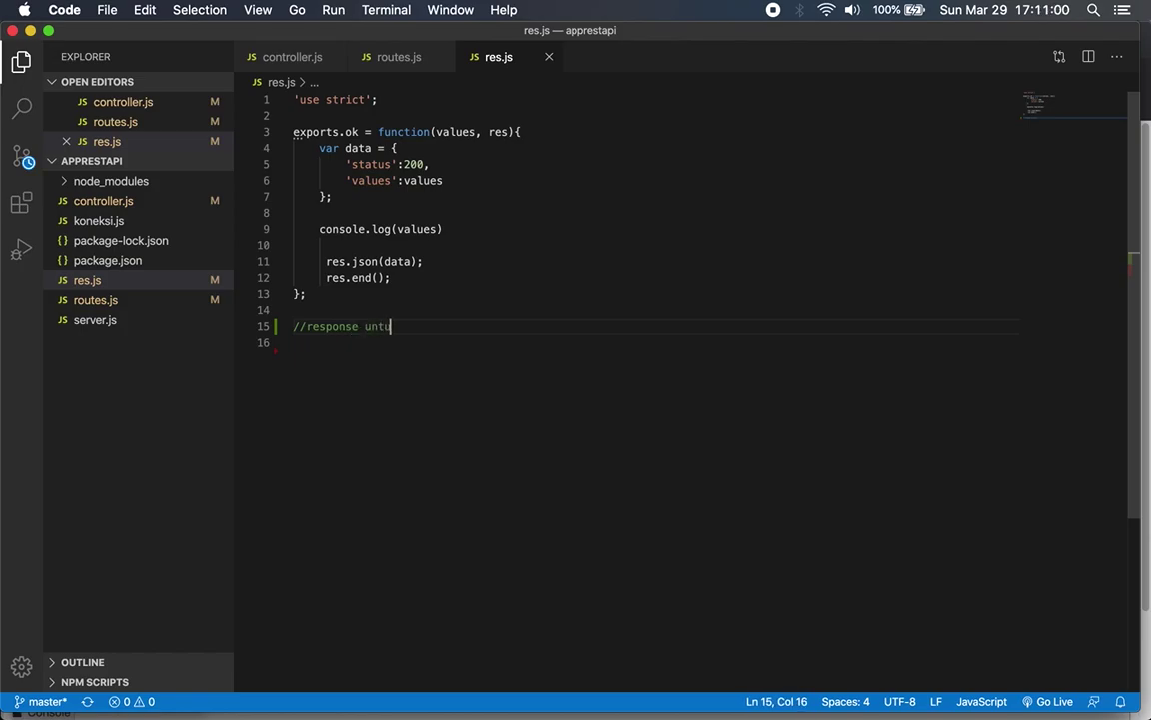
{"action": "type", "text": "k rested "}
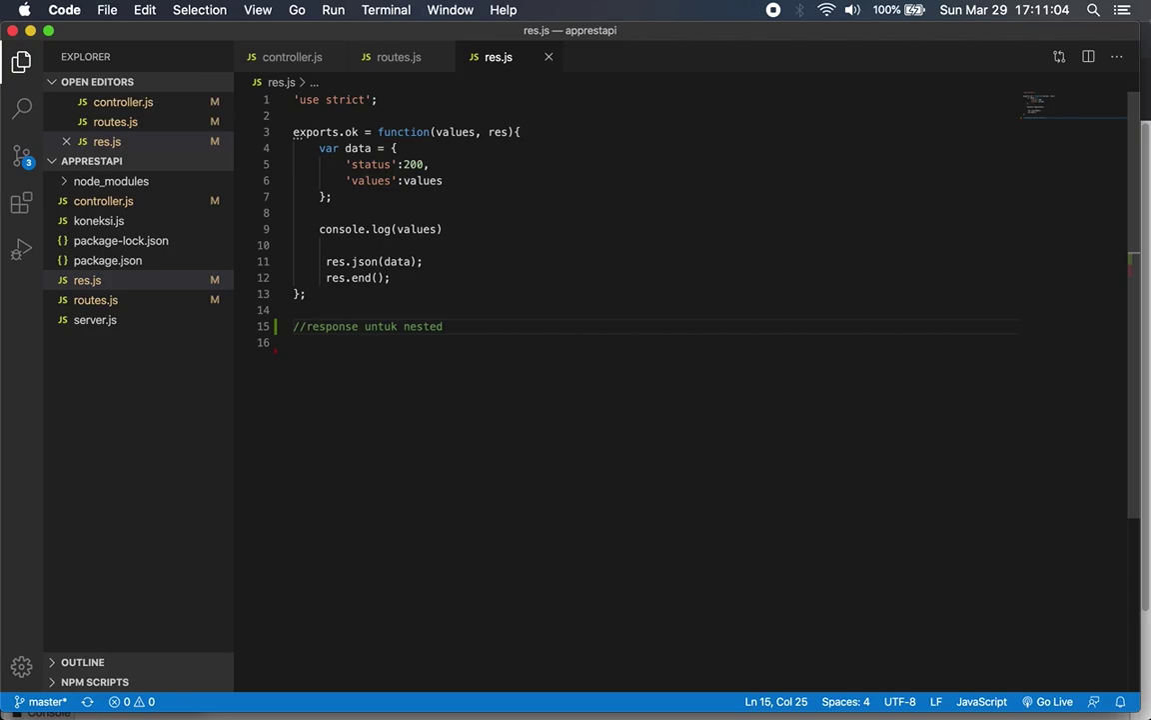
{"action": "type", "text": "matakuliah"}
{"action": "key", "text": "Return"}
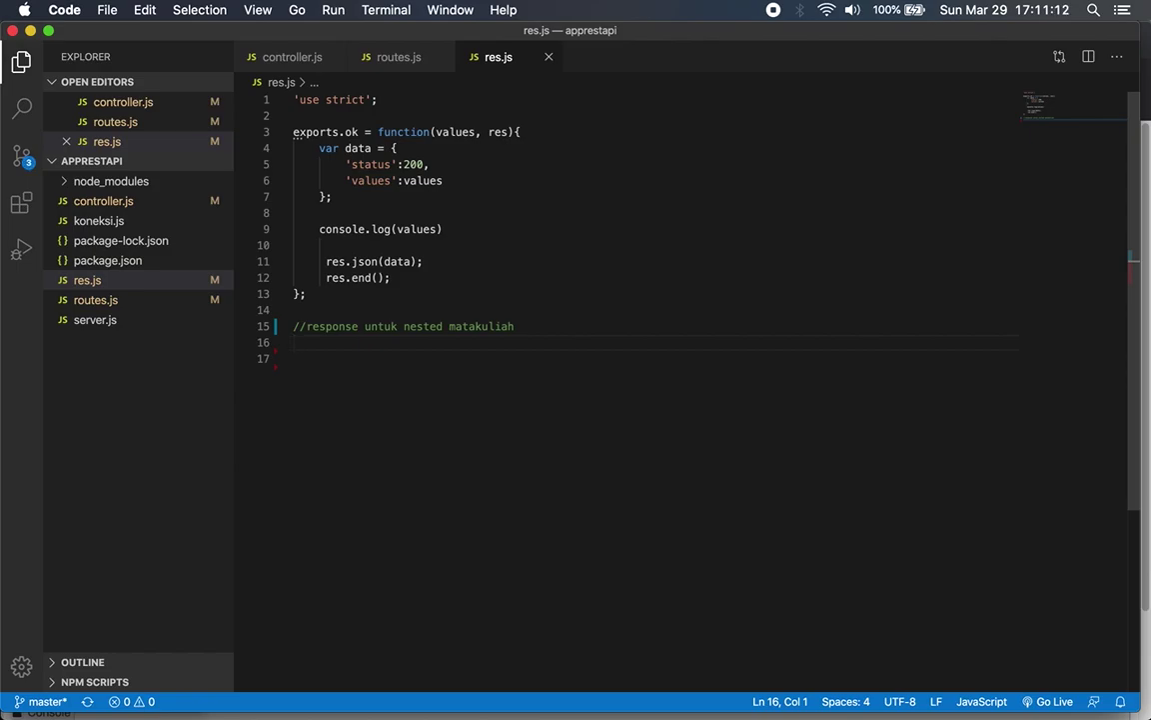
- Below the nested matakuliah comment, define exports.oknested as a function taking values and res, with an empty body
{"action": "type", "text": "ex"}
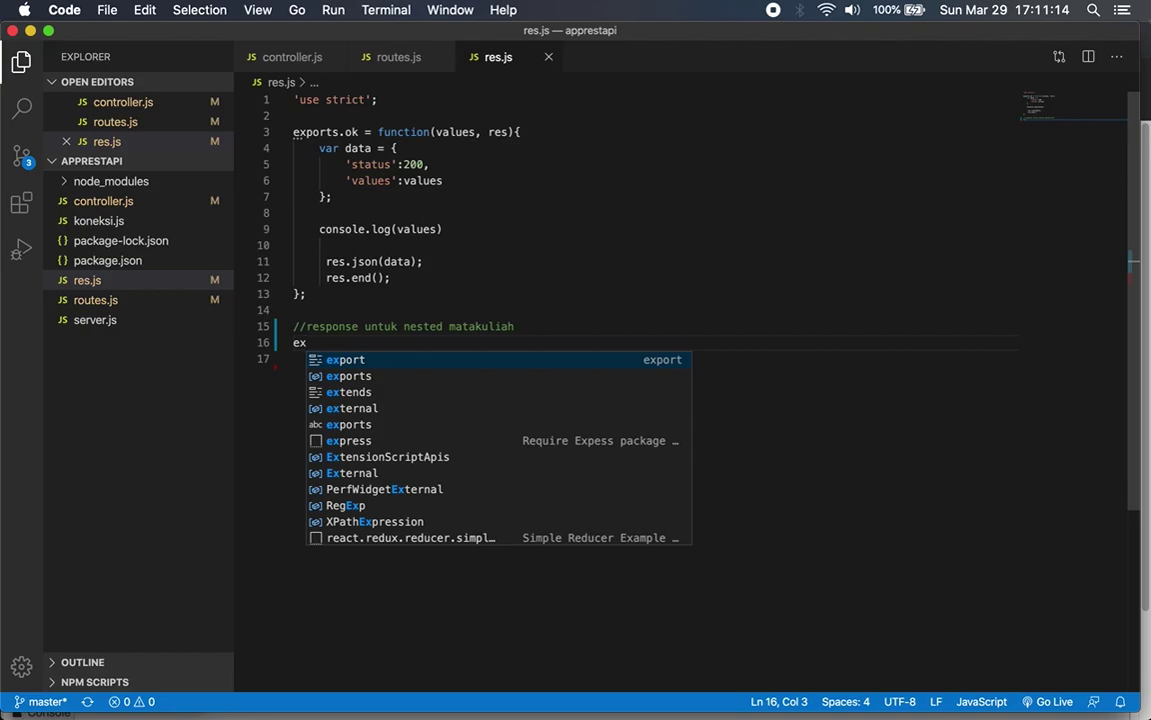
{"action": "type", "text": "ports."}
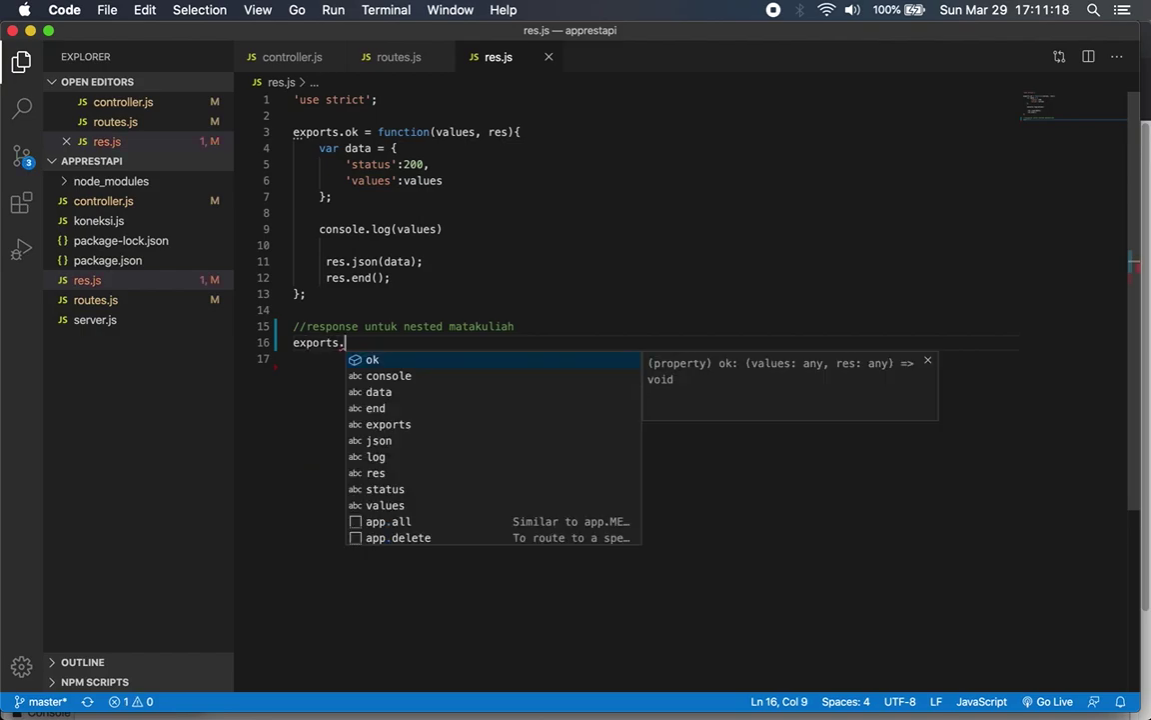
{"action": "type", "text": "oknestd"}
{"action": "key", "text": "BackSpace"}
{"action": "type", "text": "ed "}
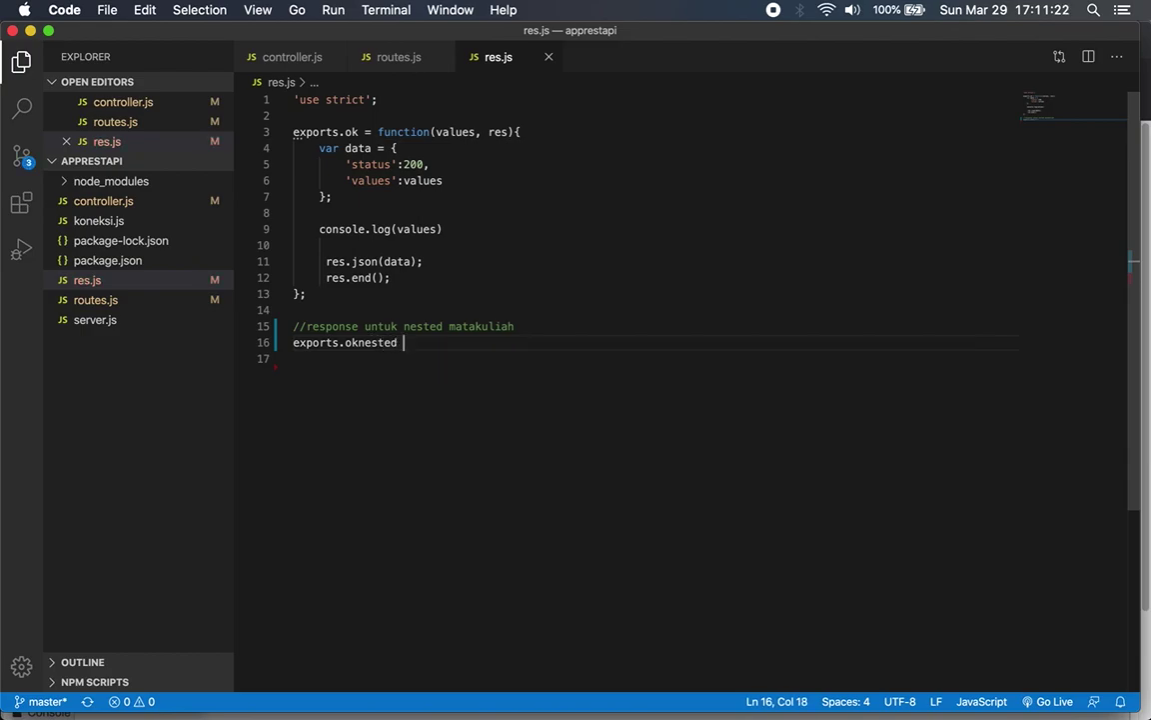
{"action": "type", "text": "= function"}
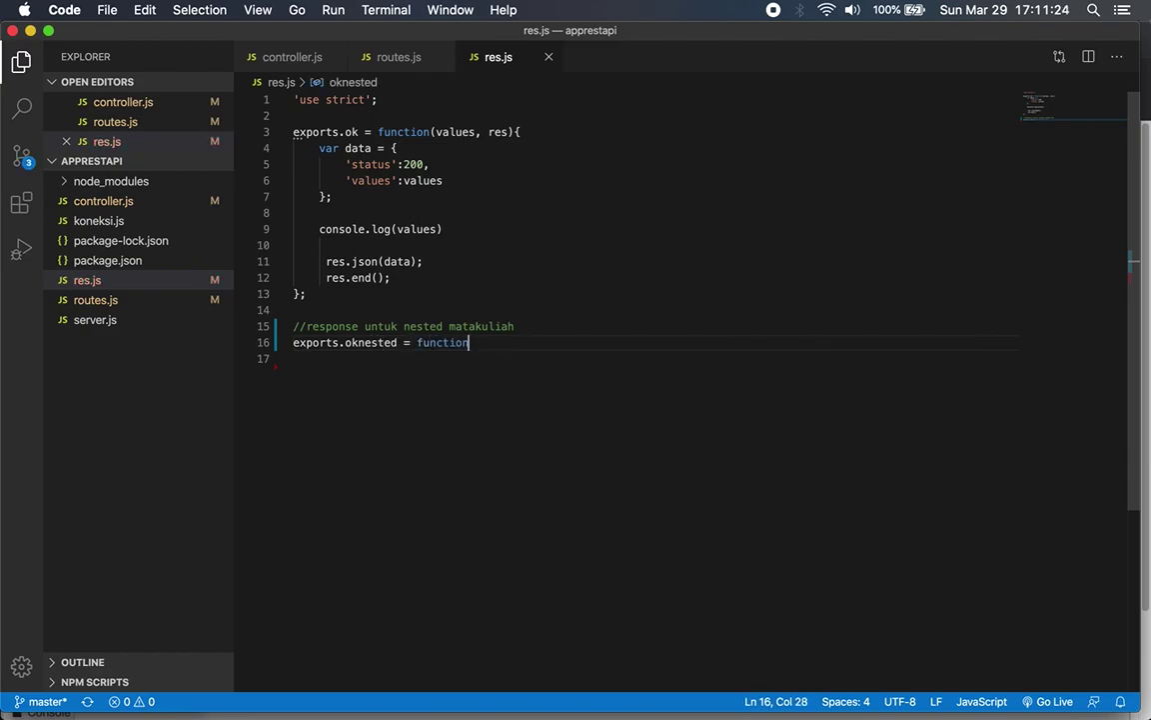
{"action": "type", "text": "(values"}
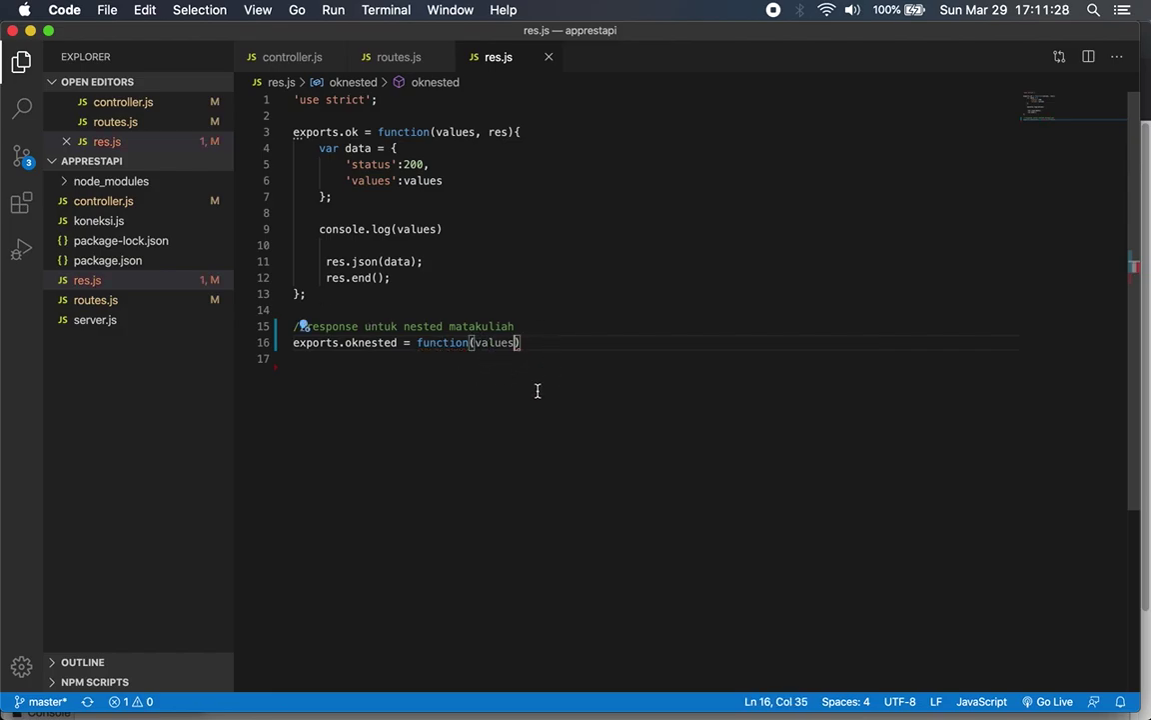
{"action": "type", "text": ", res)"}
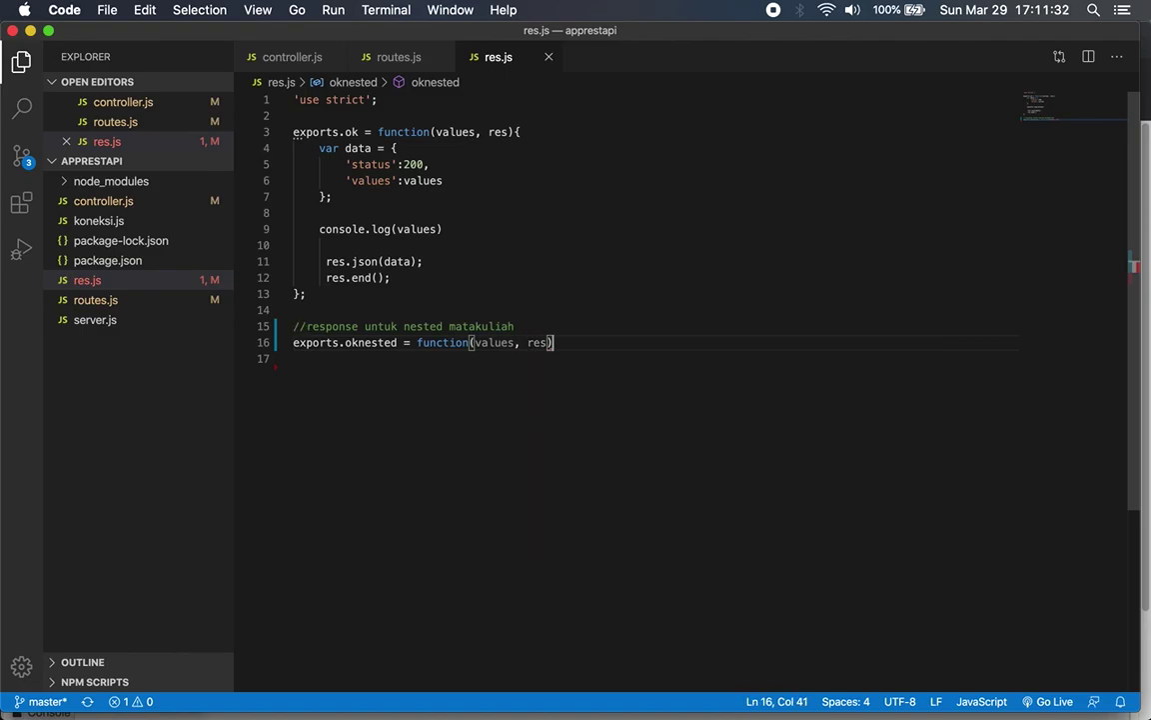
{"action": "type", "text": "{"}
{"action": "key", "text": "Return"}
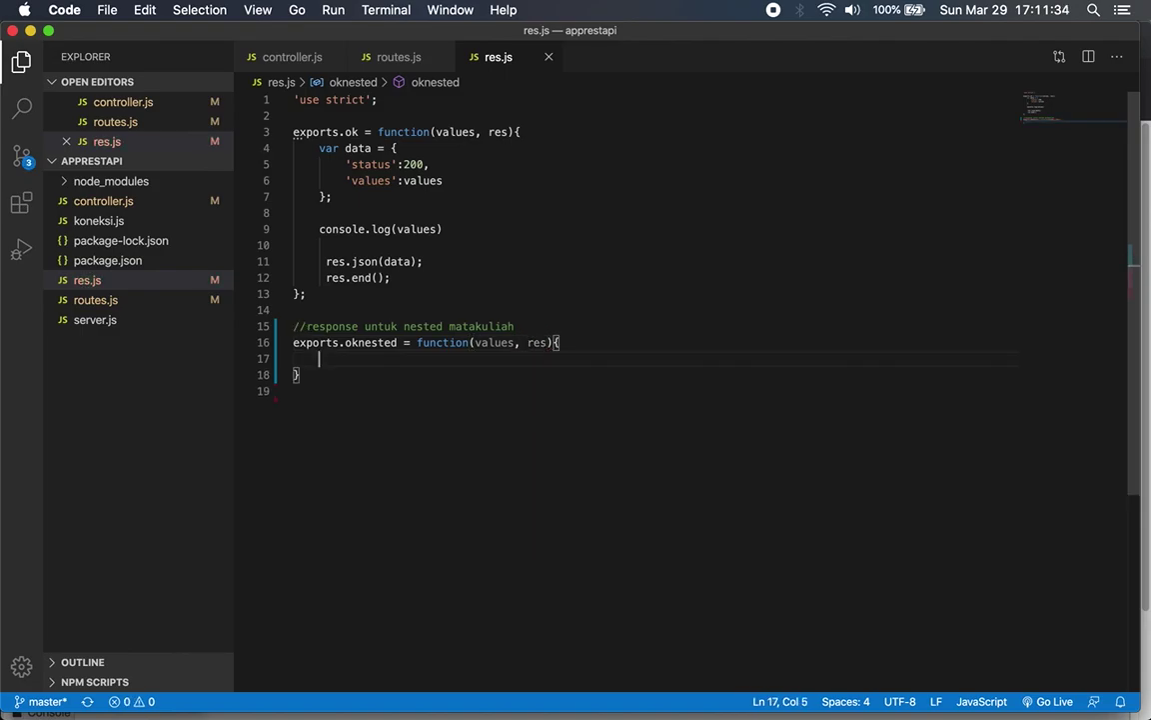
- Inside the oknested function, add the comment "//lakukan akumulasi" and begin a constant declaration named hasil beneath it
{"action": "type", "text": "//lakuk"}
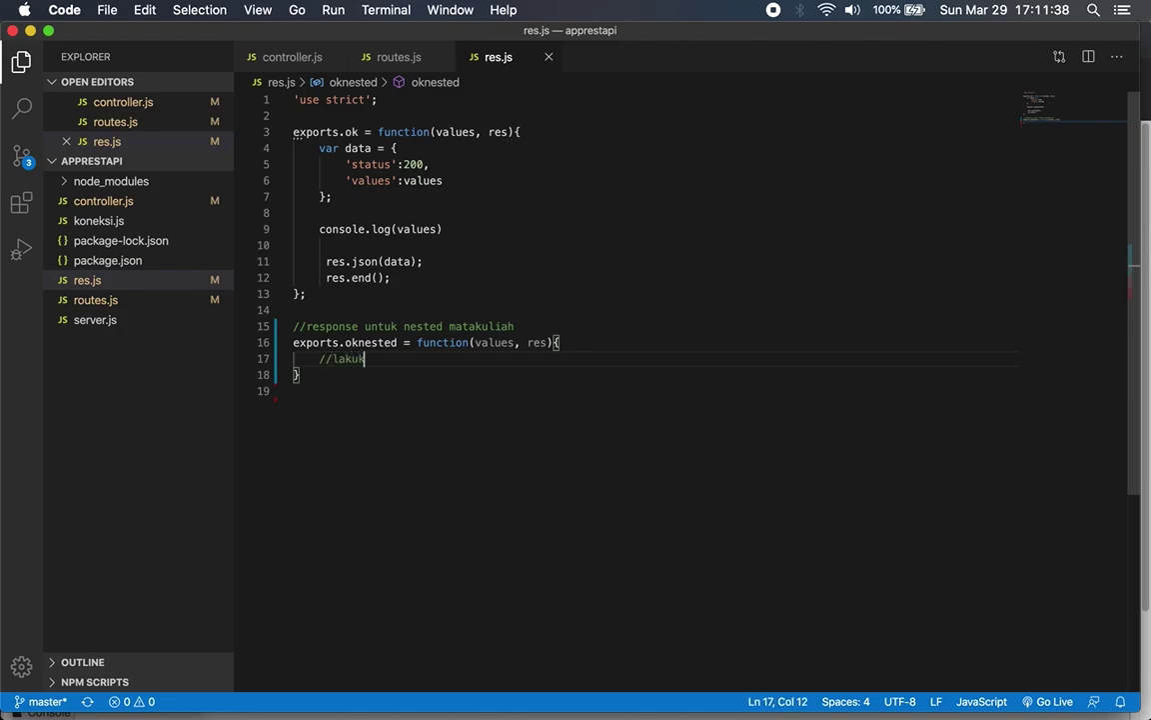
{"action": "type", "text": "an akumulasi"}
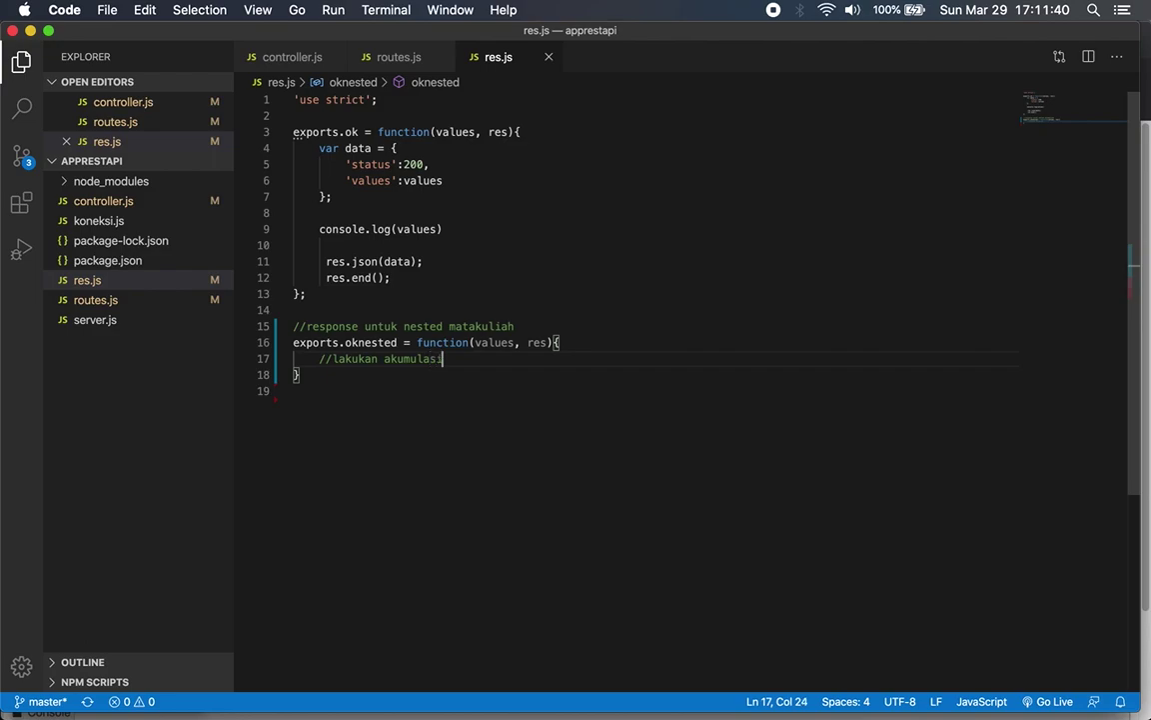
{"action": "key", "text": "Return"}
{"action": "type", "text": "con"}
{"action": "key", "text": "Down"}
{"action": "key", "text": "Down"}
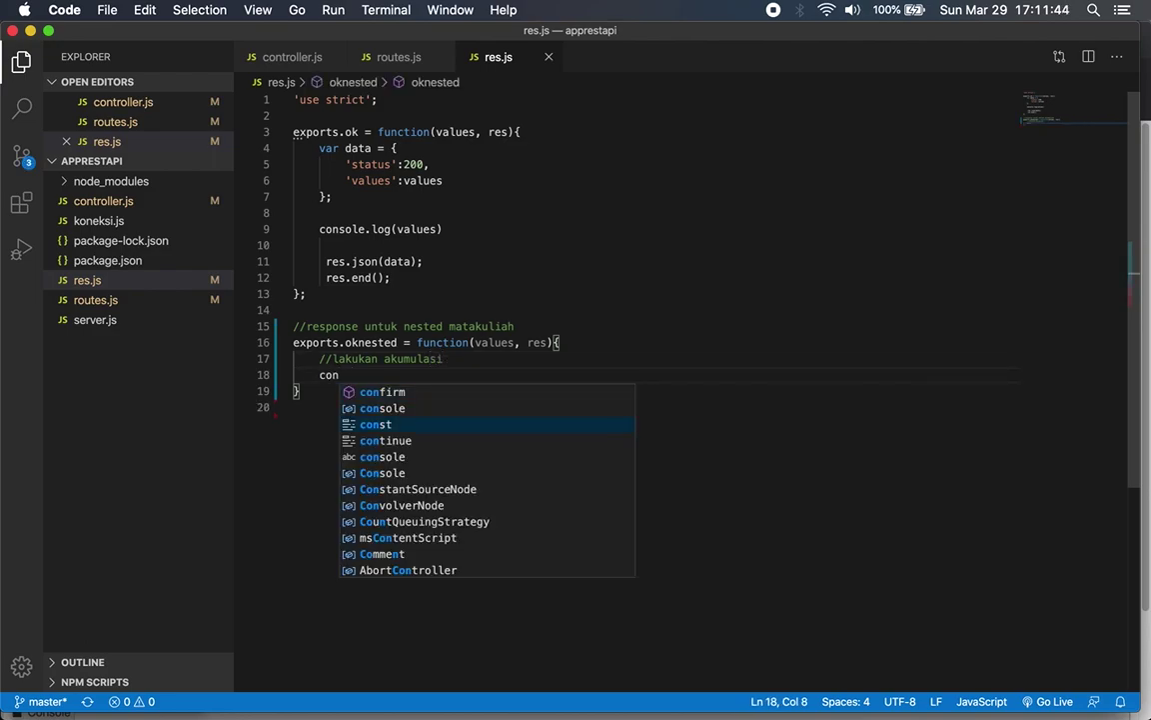
{"action": "key", "text": "Return"}
{"action": "type", "text": "hasil"}
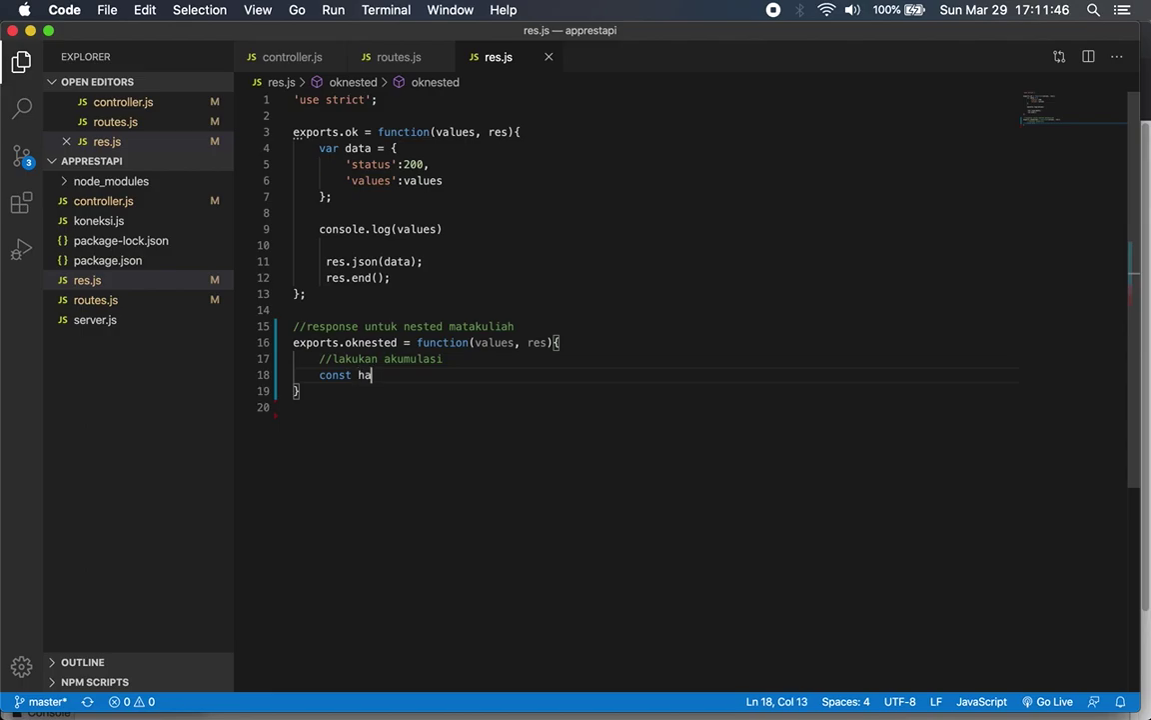